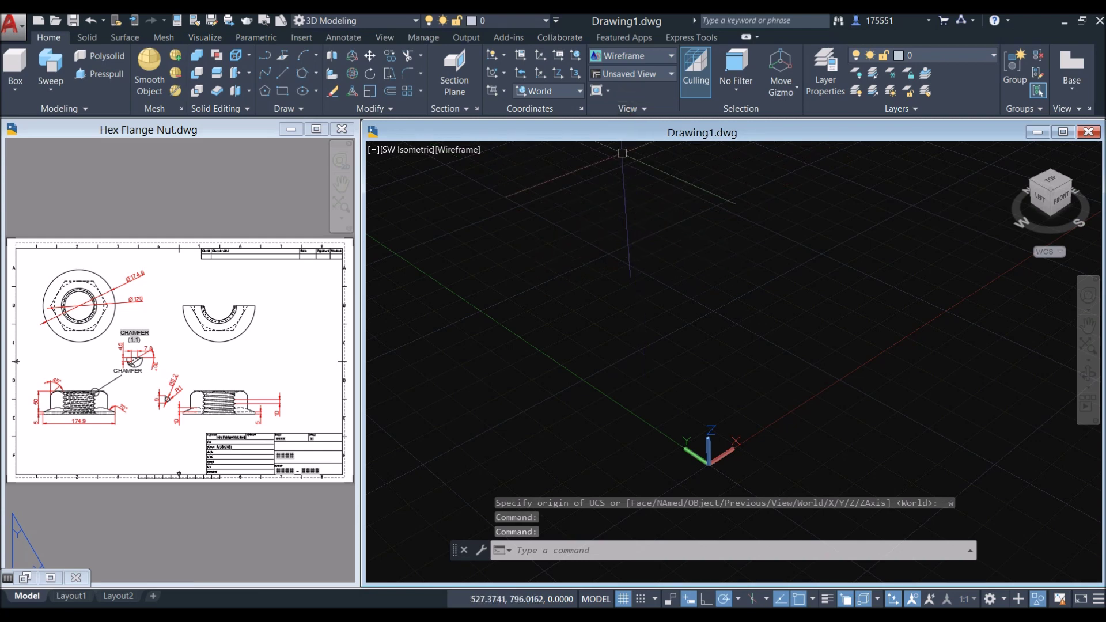
- Set the empty drawing to the Top view with parallel projection
{"action": "left_click", "coordinate": [671, 73]}
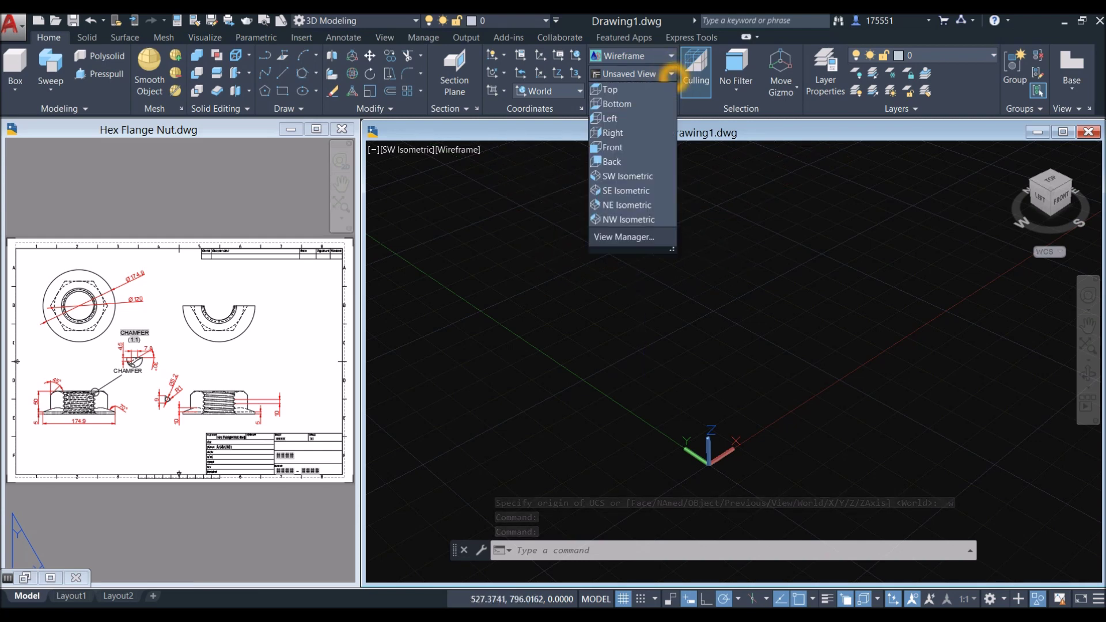
{"action": "left_click", "coordinate": [611, 89]}
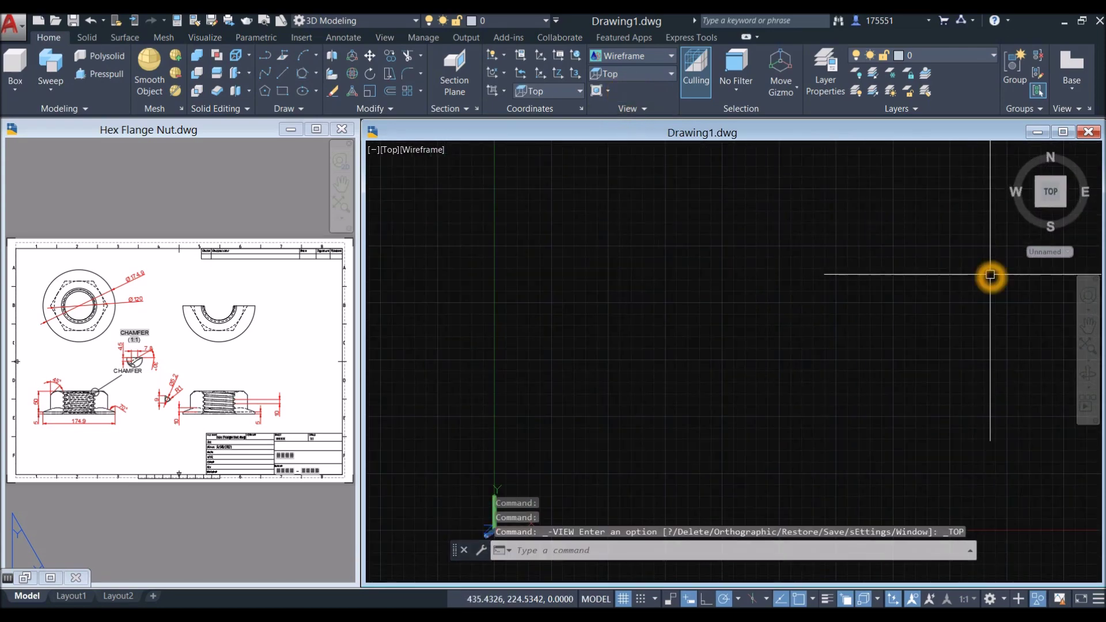
{"action": "left_click", "coordinate": [1093, 230]}
{"action": "left_click", "coordinate": [977, 254]}
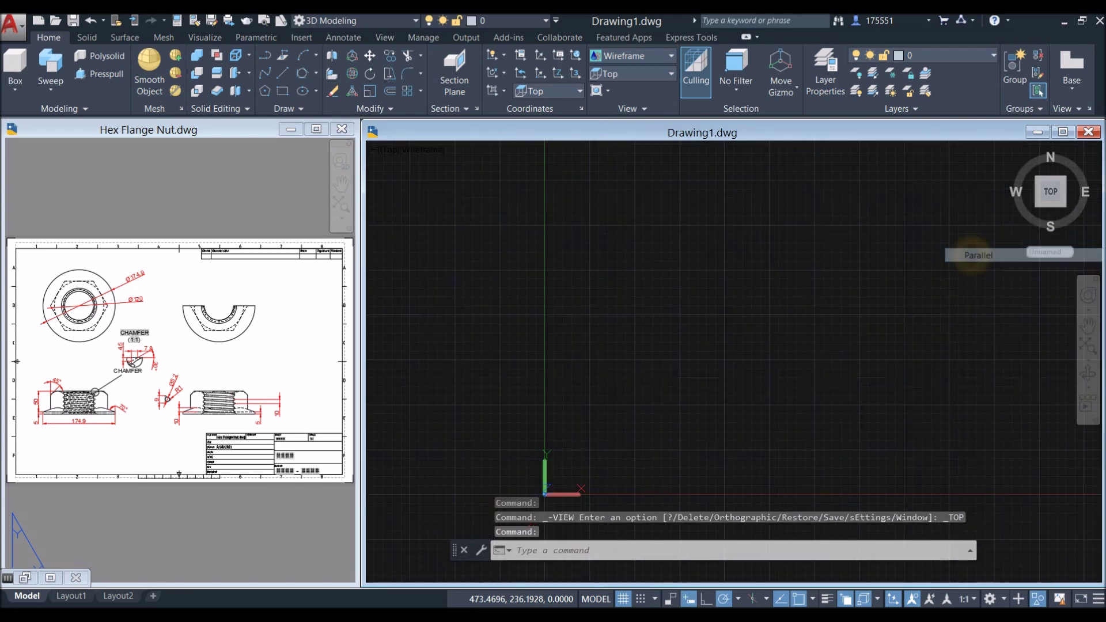
- Draw a circle of diameter 120 in Drawing1, following the nut's top view in the reference drawing
{"action": "left_click", "coordinate": [67, 345]}
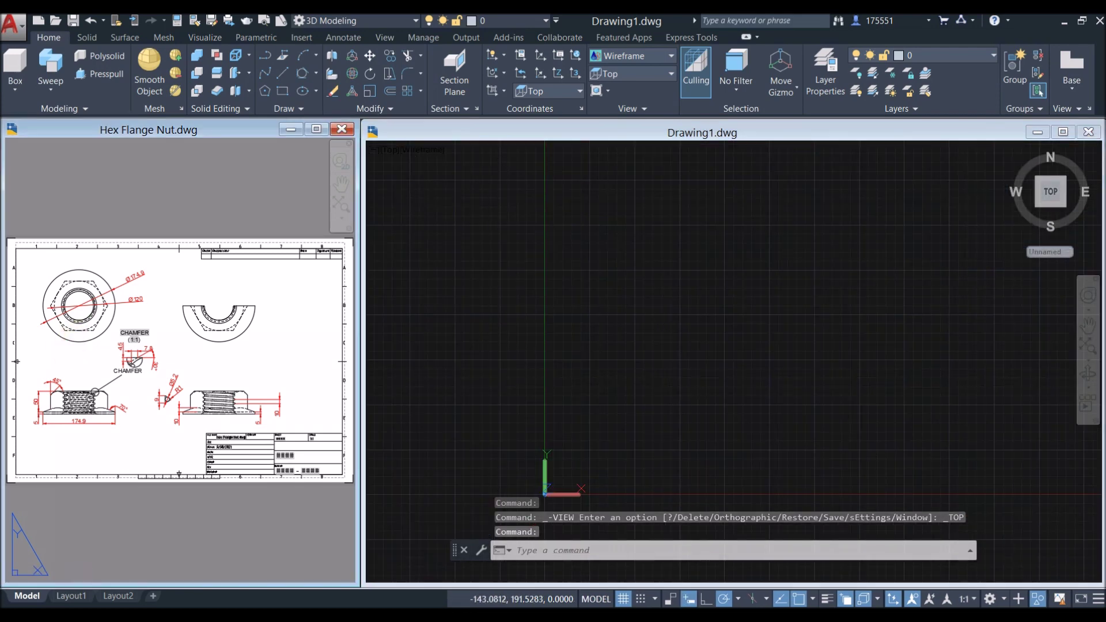
{"action": "scroll", "coordinate": [57, 306], "scroll_direction": "up", "scroll_amount": 4}
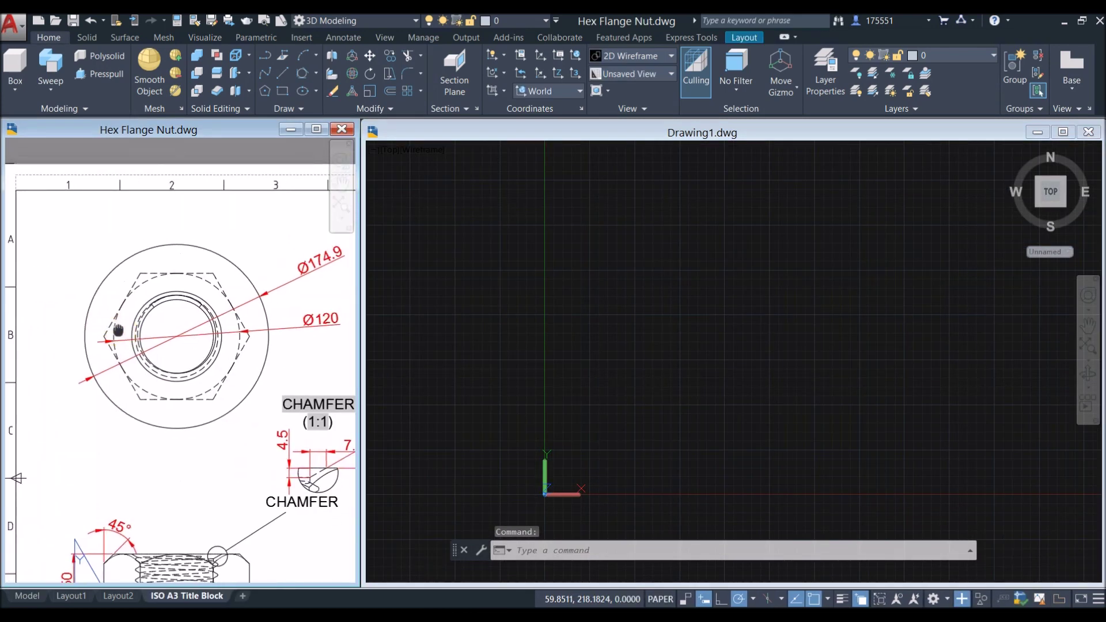
{"action": "left_click", "coordinate": [692, 275]}
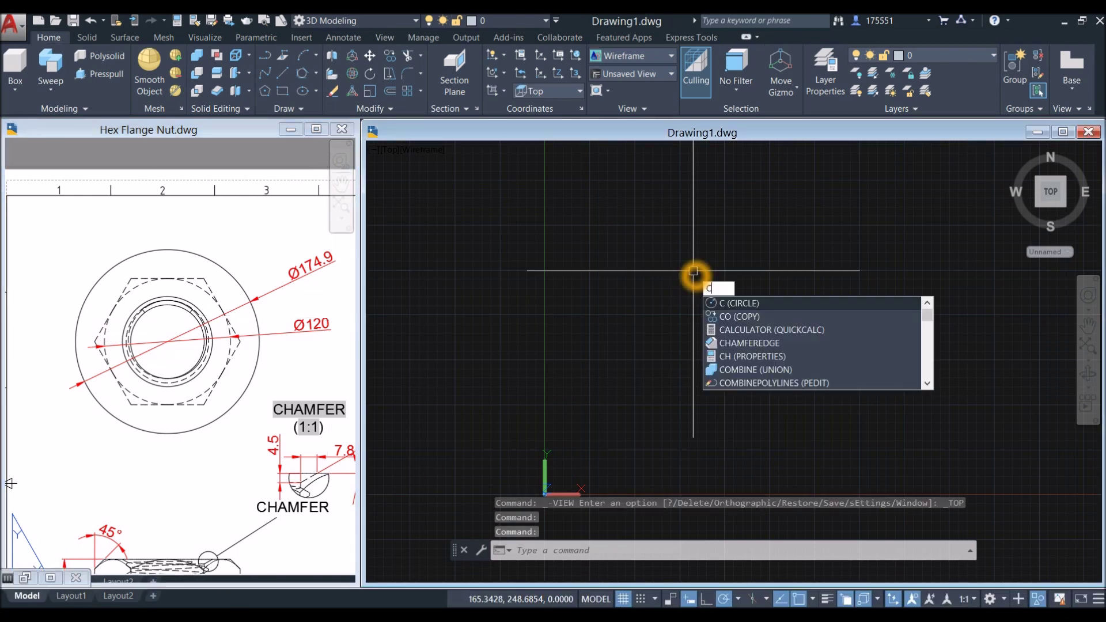
{"action": "key", "text": "Return"}
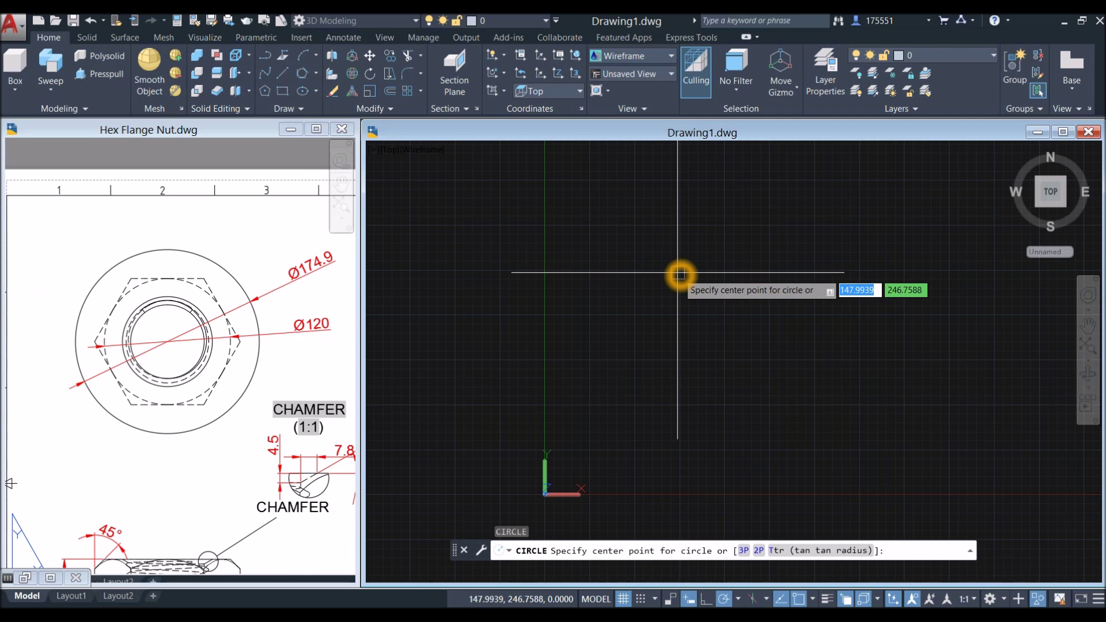
{"action": "left_click", "coordinate": [679, 274]}
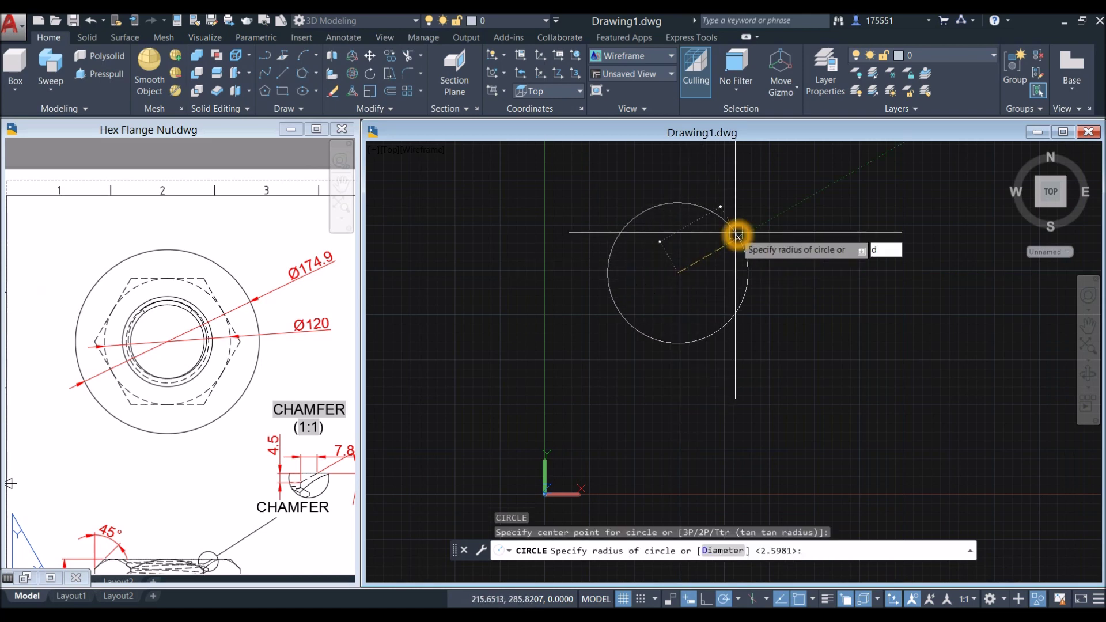
{"action": "key", "text": "Return"}
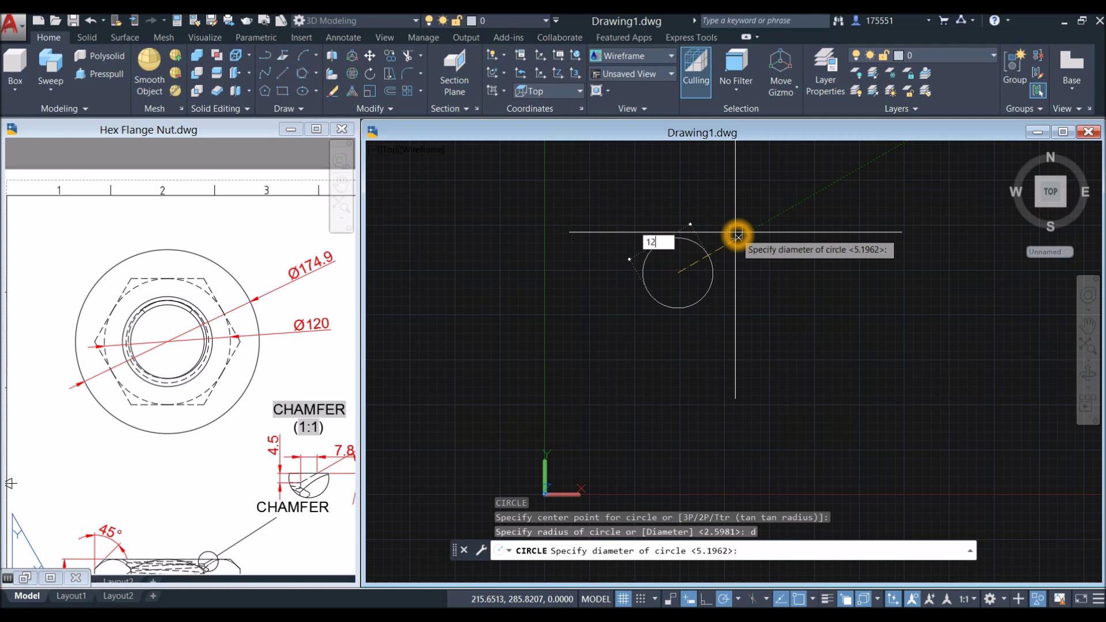
{"action": "key", "text": "Return"}
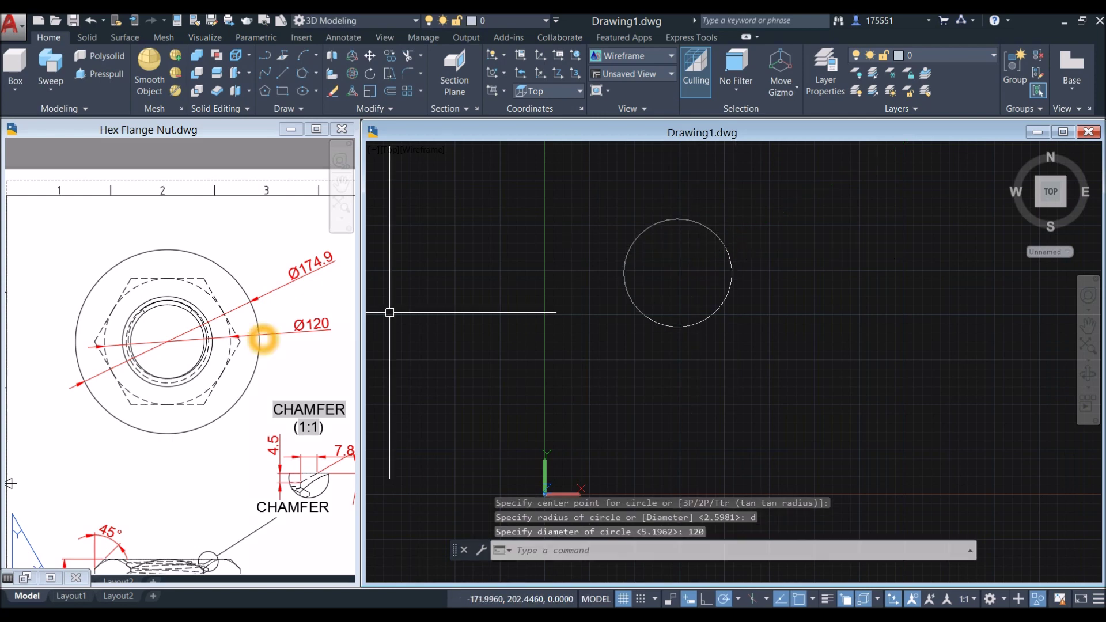
{"action": "left_click", "coordinate": [264, 338]}
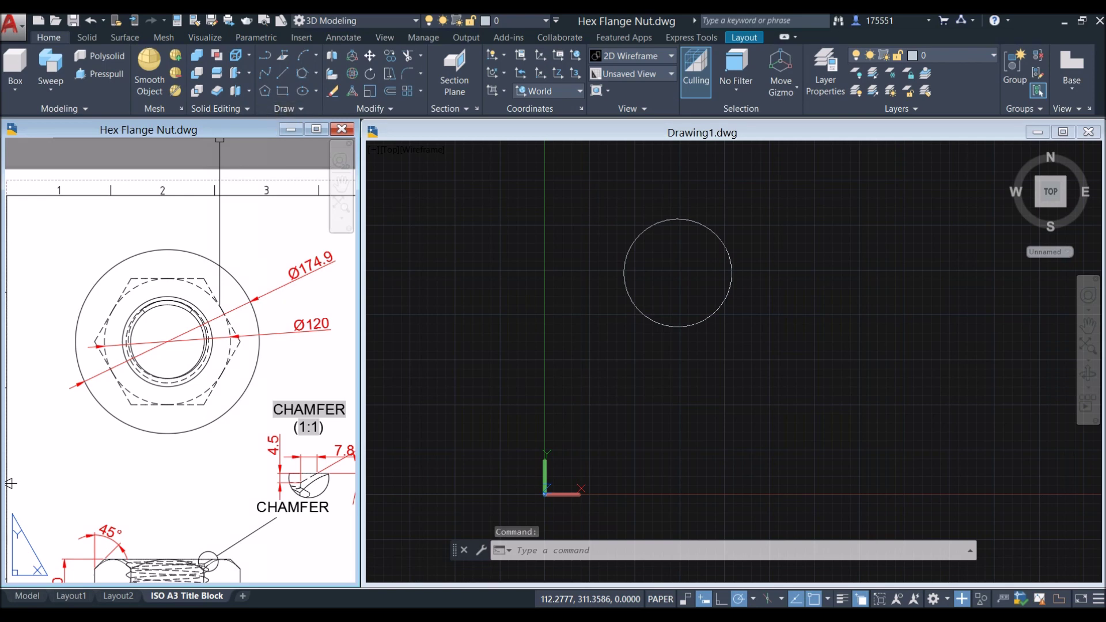
{"action": "left_click", "coordinate": [265, 91]}
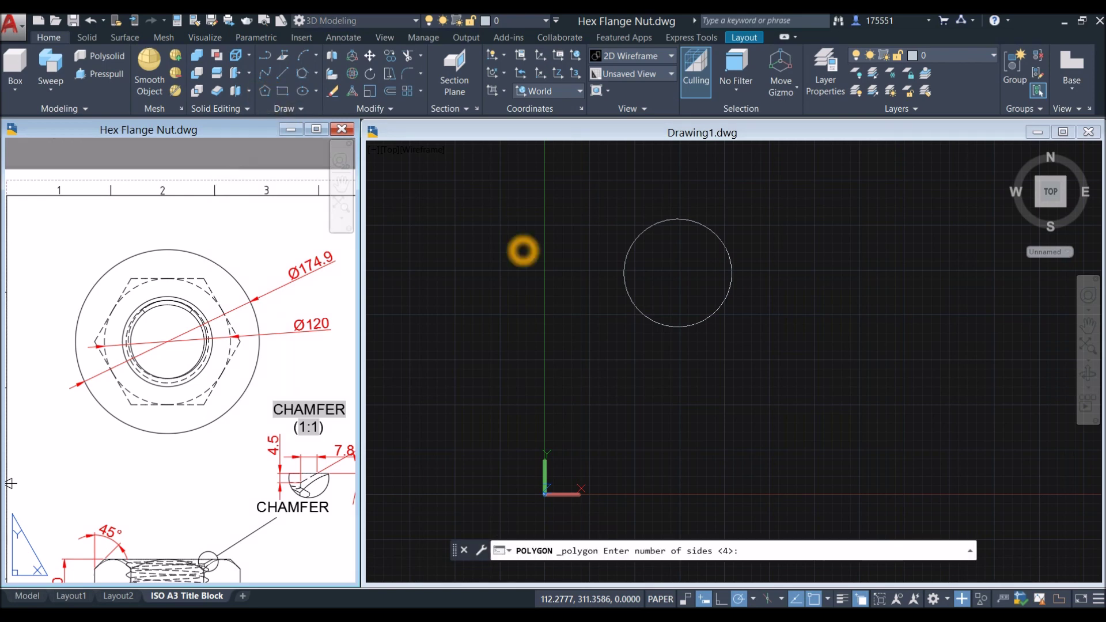
{"action": "left_click", "coordinate": [522, 252]}
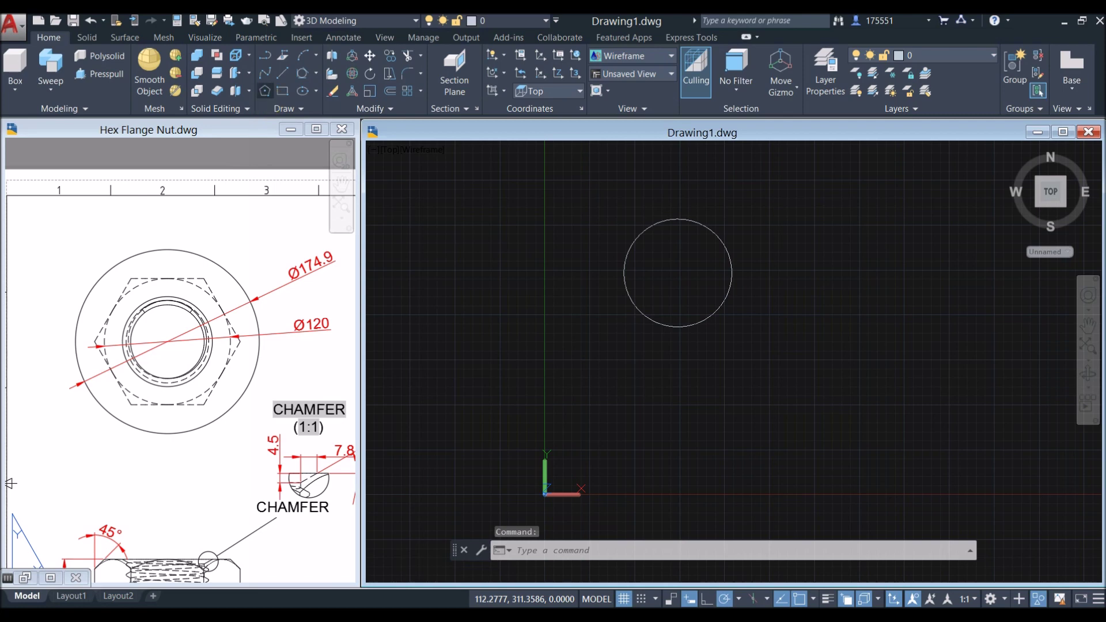
- Draw a 6-sided polygon centred on the circle, circumscribed about it with a radius of 60
{"action": "left_click", "coordinate": [265, 91]}
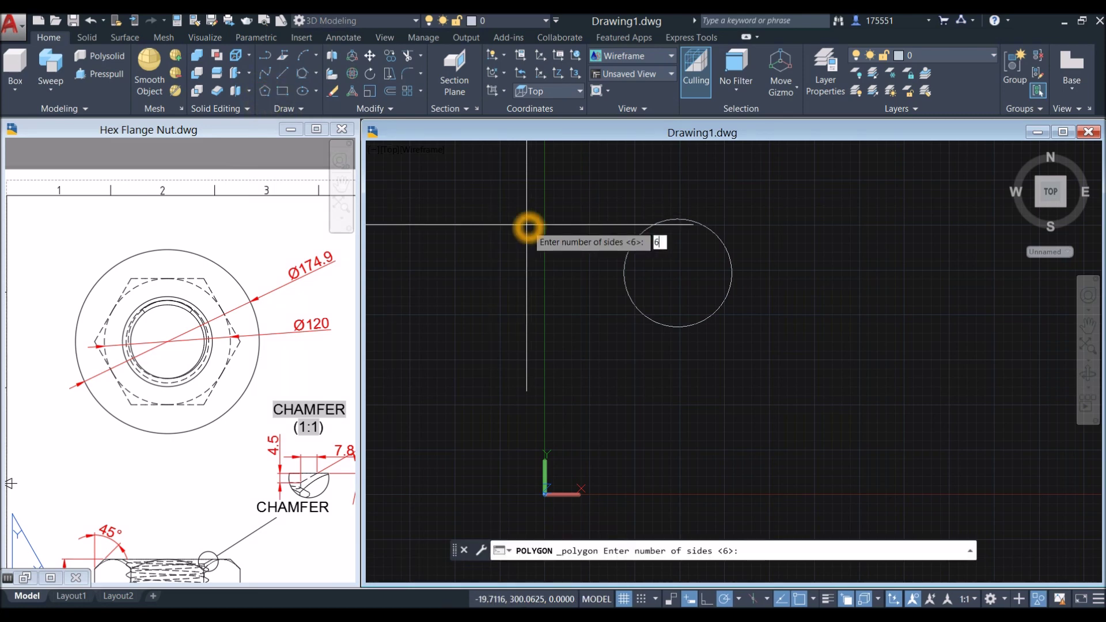
{"action": "key", "text": "Return"}
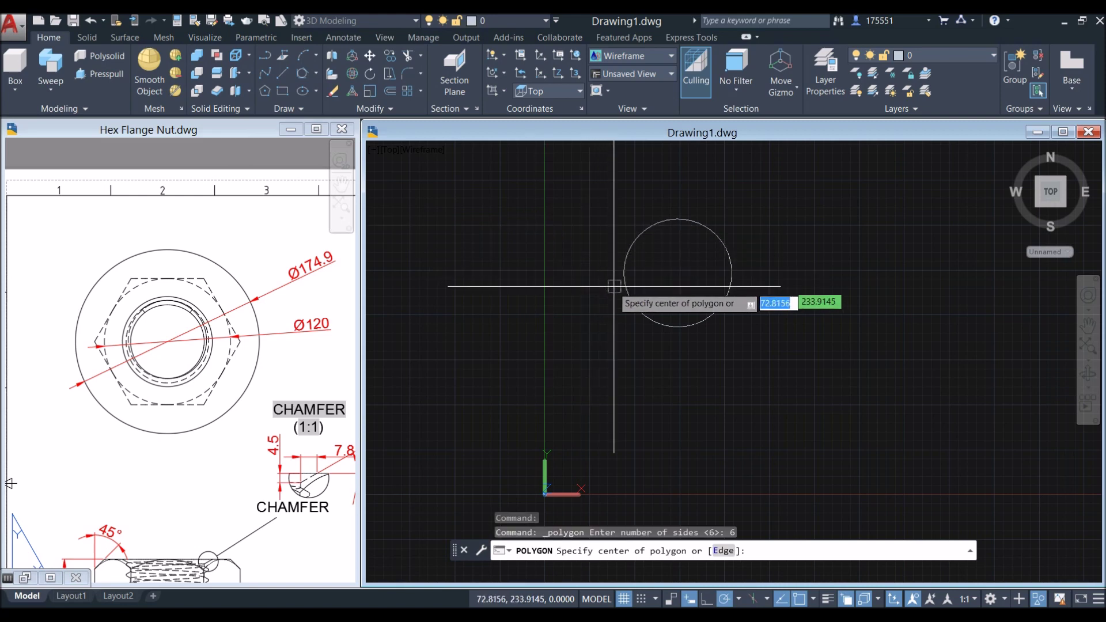
{"action": "left_click", "coordinate": [677, 272]}
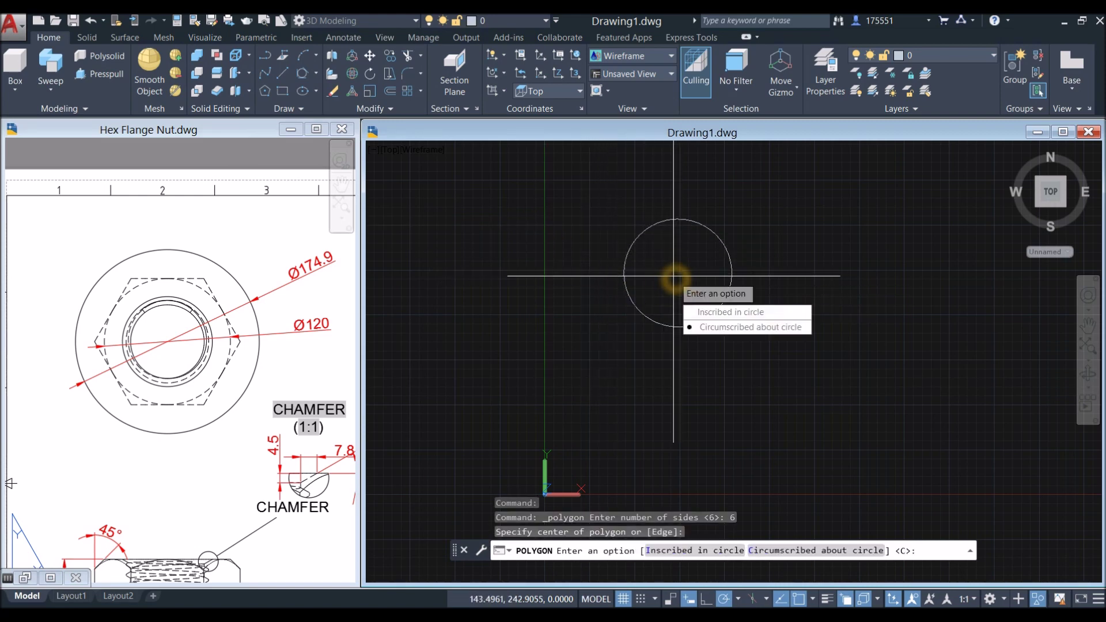
{"action": "left_click", "coordinate": [736, 329]}
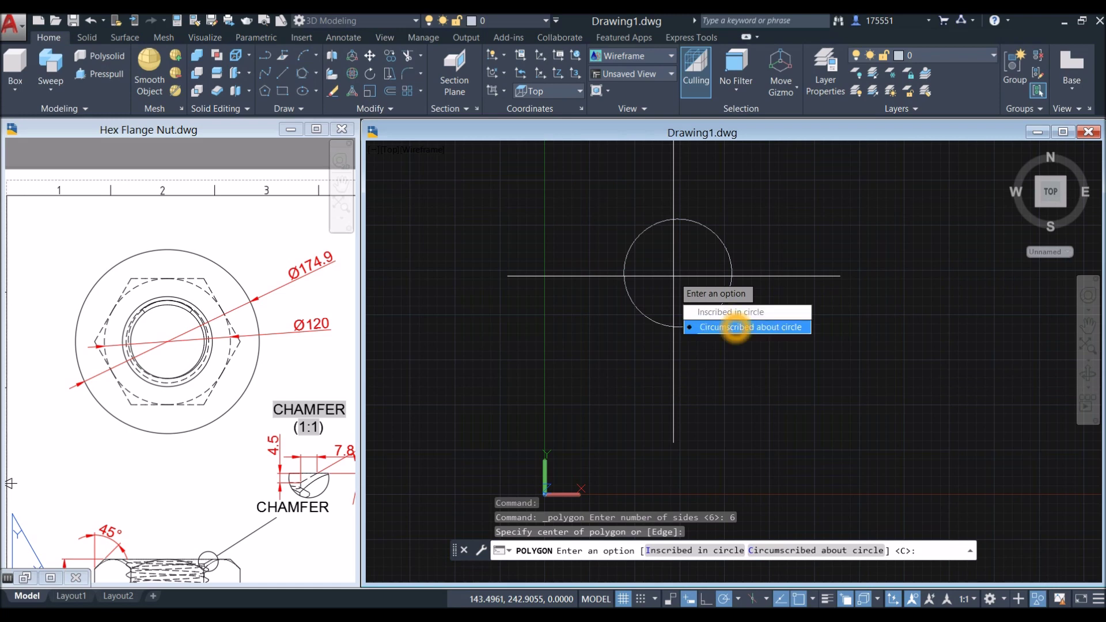
{"action": "left_click", "coordinate": [678, 219]}
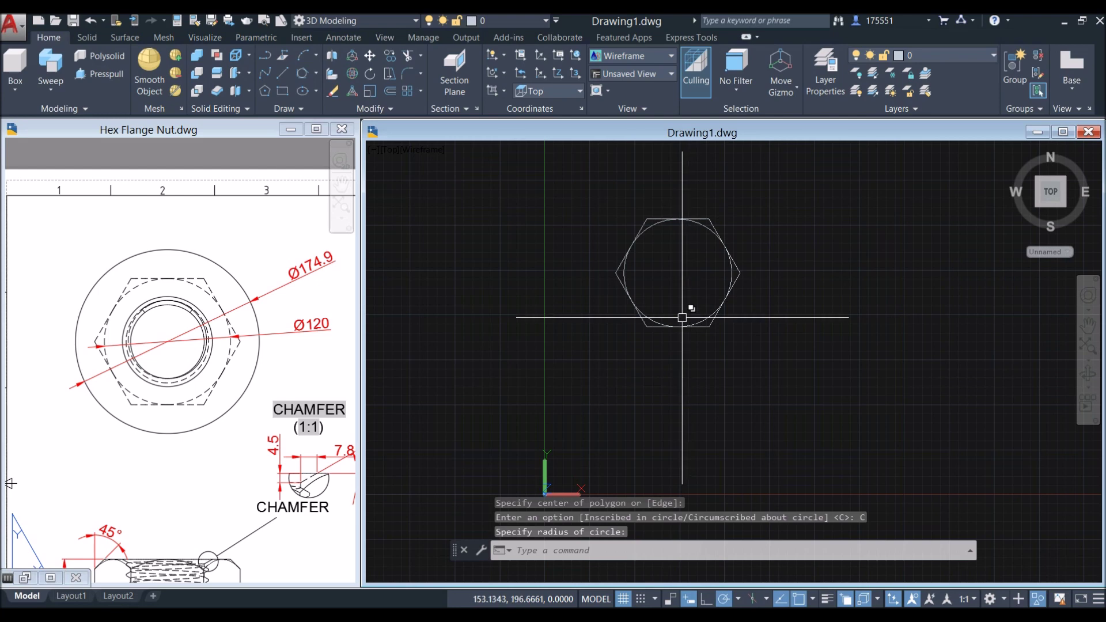
- Switch the model to the SW Isometric view and bring the reference drawing's dimensioned front view into sight
{"action": "left_click", "coordinate": [393, 156]}
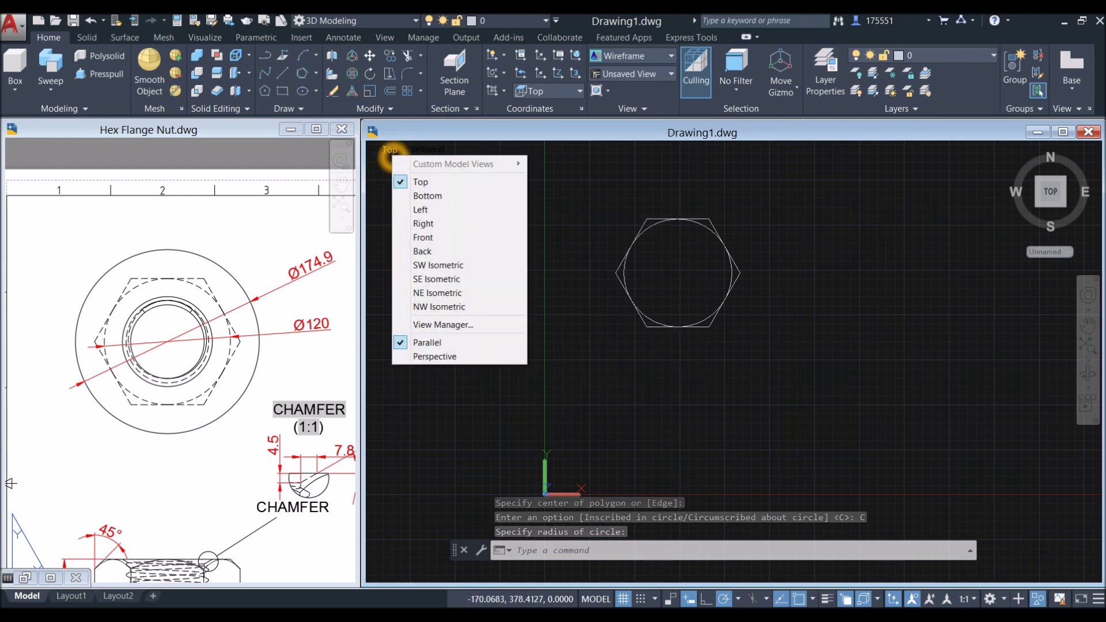
{"action": "left_click", "coordinate": [434, 266]}
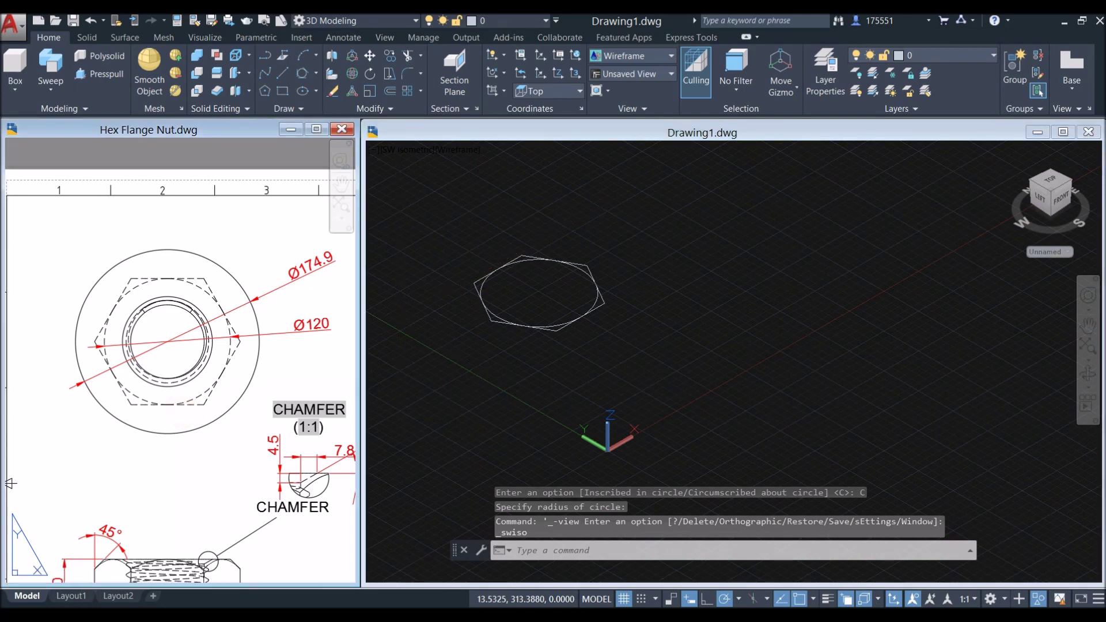
{"action": "scroll", "coordinate": [186, 404], "scroll_direction": "down", "scroll_amount": 4}
{"action": "scroll", "coordinate": [147, 547], "scroll_direction": "up", "scroll_amount": 4}
{"action": "left_click", "coordinate": [608, 299]}
{"action": "scroll", "coordinate": [608, 299], "scroll_direction": "up", "scroll_amount": 2}
{"action": "middle_click_drag", "start_coordinate": [609, 299], "coordinate": [640, 299]}
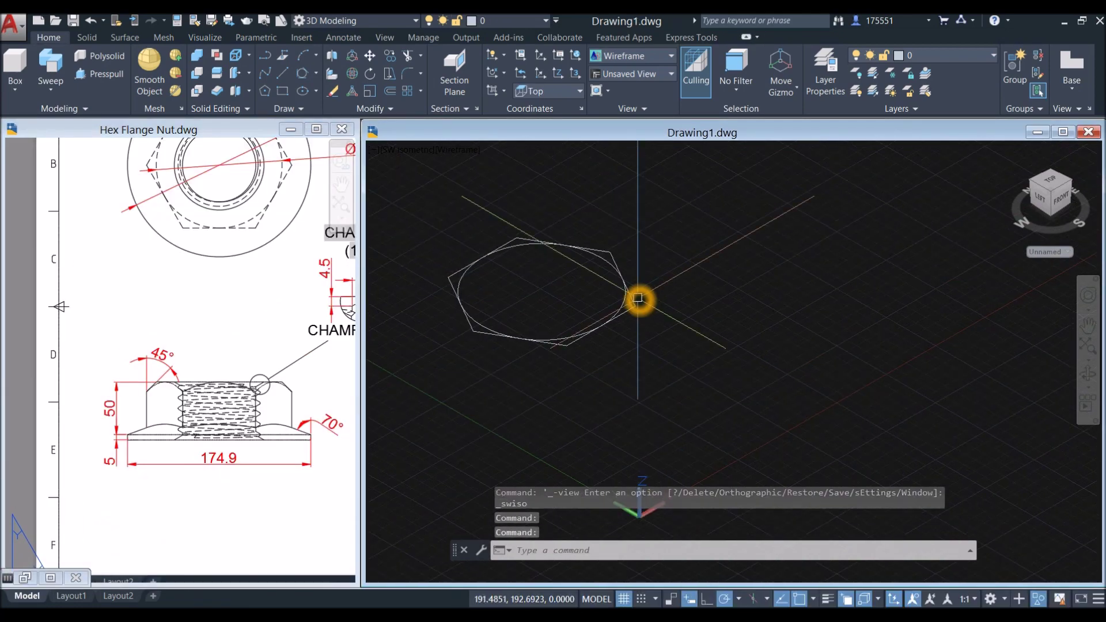
- Extrude the hexagon to a height of 50
{"action": "left_click", "coordinate": [637, 297]}
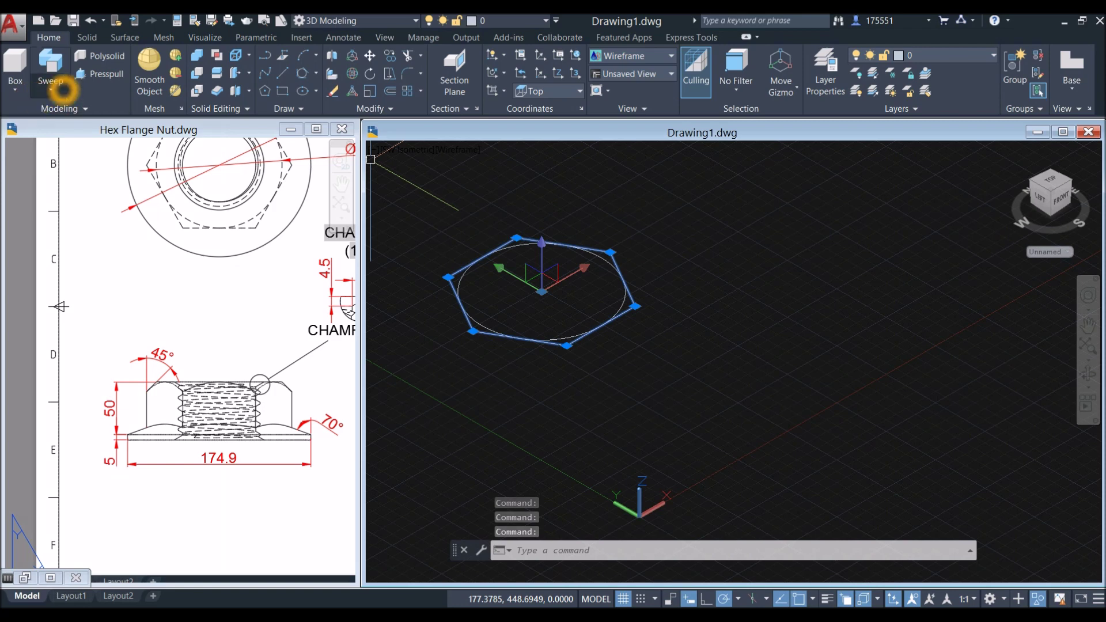
{"action": "left_click", "coordinate": [58, 89]}
{"action": "left_click", "coordinate": [69, 119]}
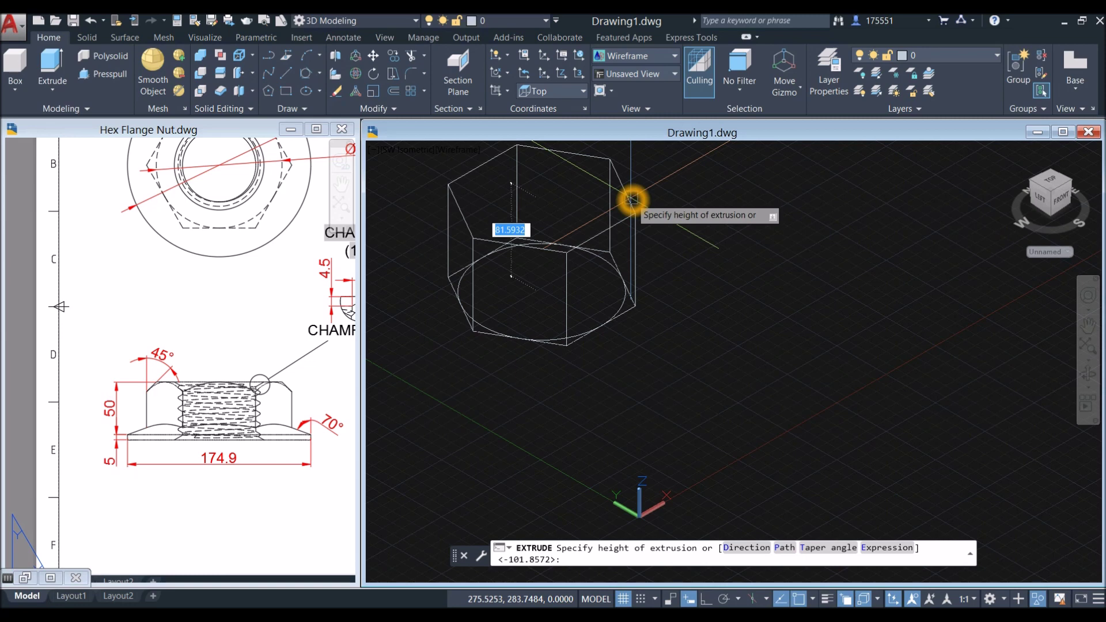
{"action": "key", "text": "Return"}
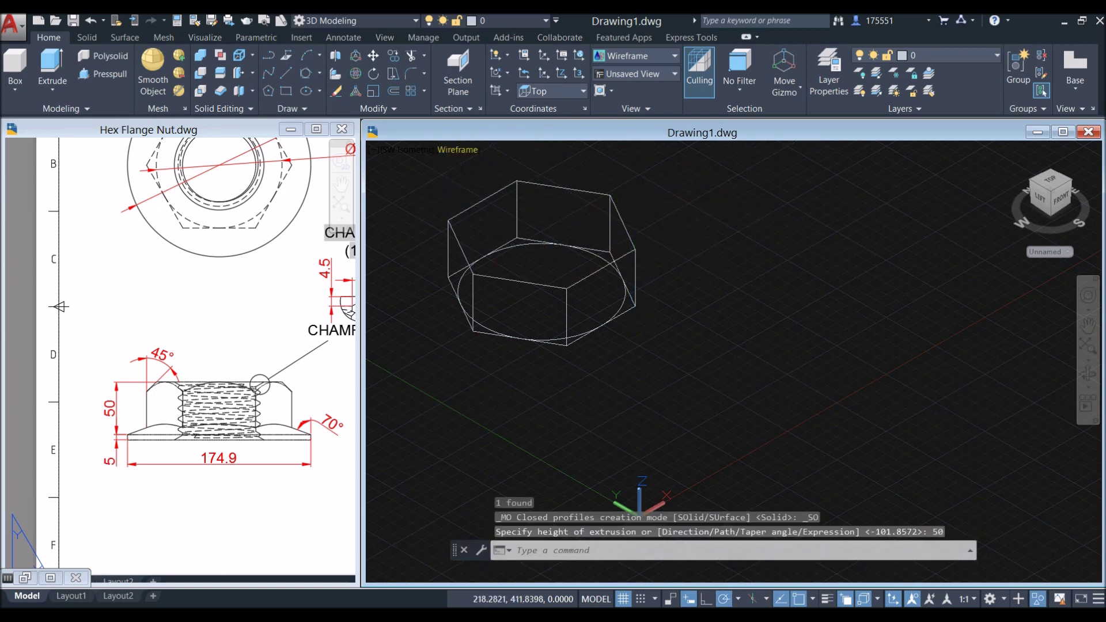
- Set the visual style to X-ray to show the hexagonal solid as transparent
{"action": "left_click", "coordinate": [443, 149]}
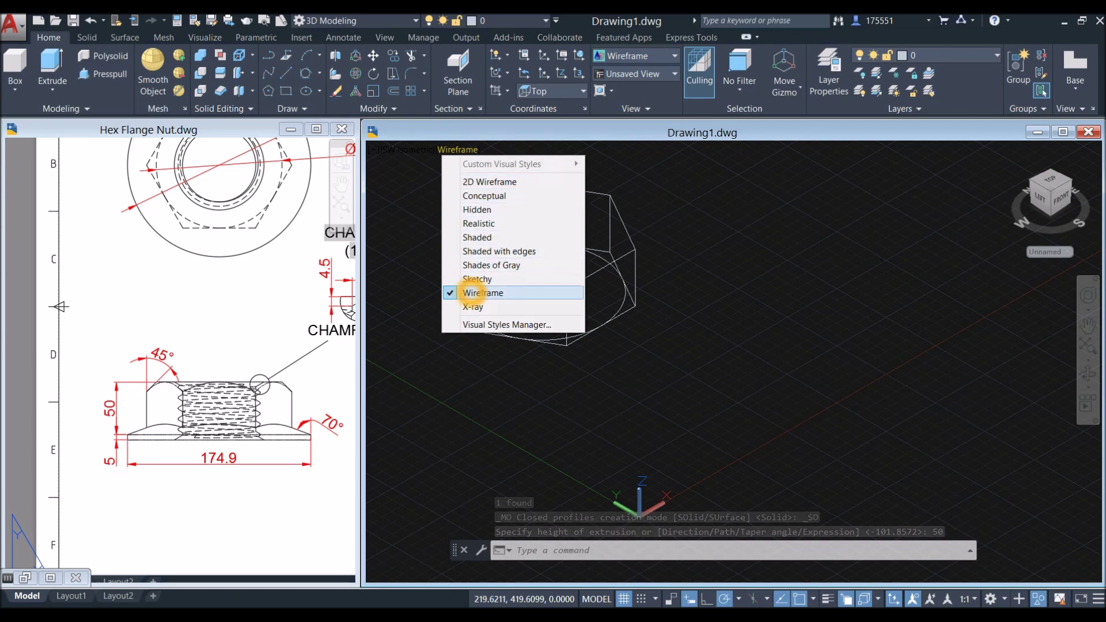
{"action": "left_click", "coordinate": [471, 306]}
{"action": "mouse_move", "coordinate": [613, 287]}
{"action": "middle_mouse_down", "text": "shift"}
{"action": "mouse_move", "coordinate": [629, 271]}
{"action": "mouse_move", "coordinate": [623, 278]}
{"action": "middle_mouse_up", "text": "shift"}
{"action": "middle_click_drag", "start_coordinate": [545, 287], "coordinate": [617, 365]}
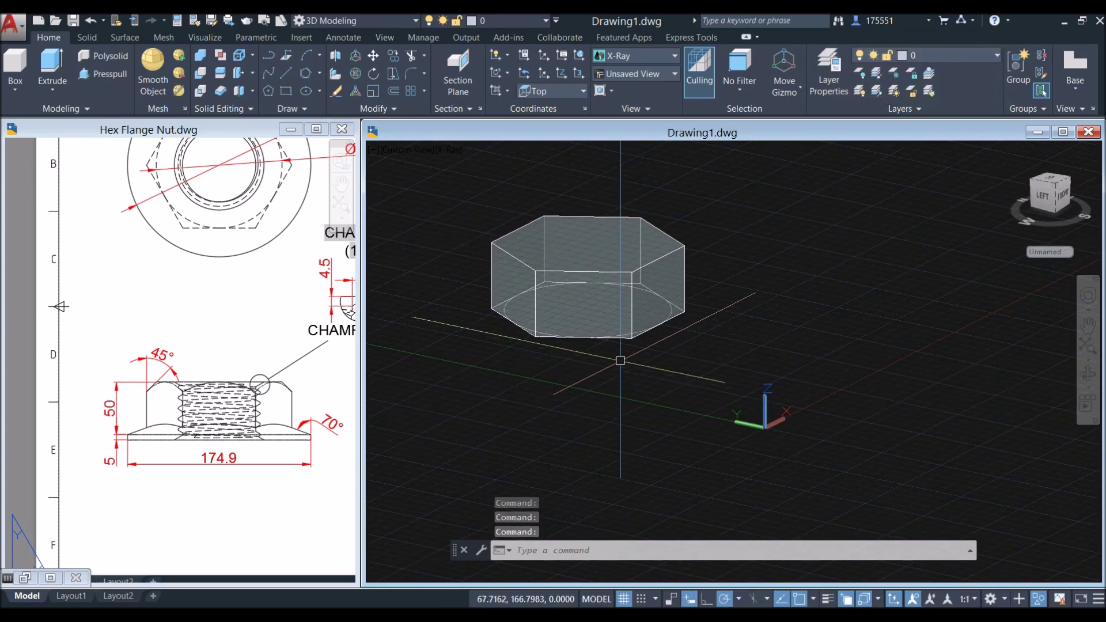
{"action": "left_click", "coordinate": [585, 250]}
{"action": "key", "text": "Escape"}
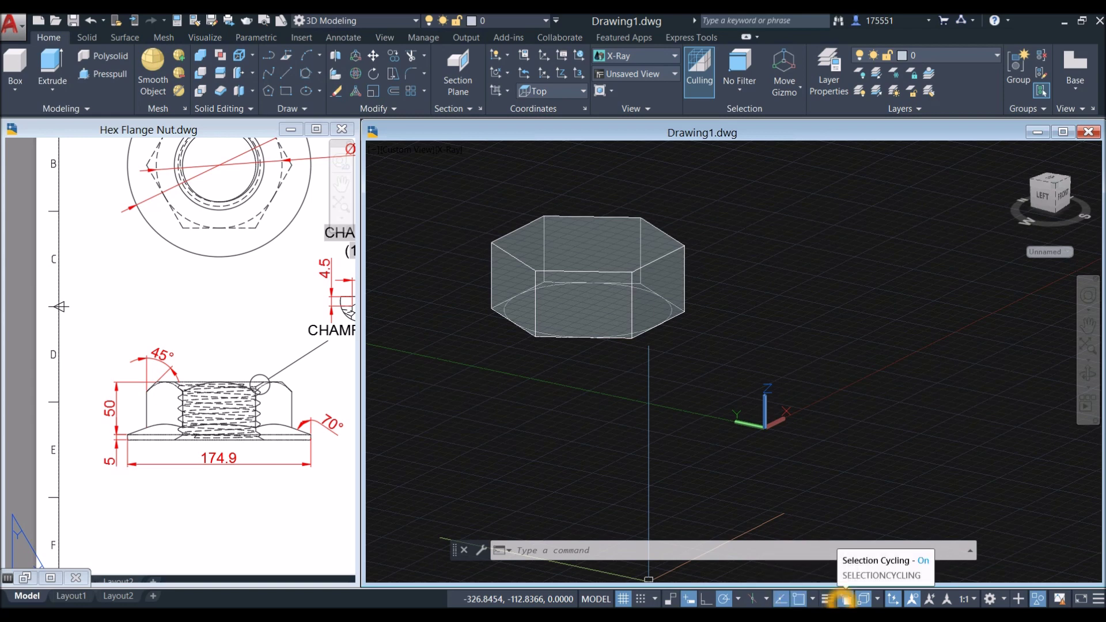
- Turn off the grid display in the model
{"action": "left_click", "coordinate": [864, 599]}
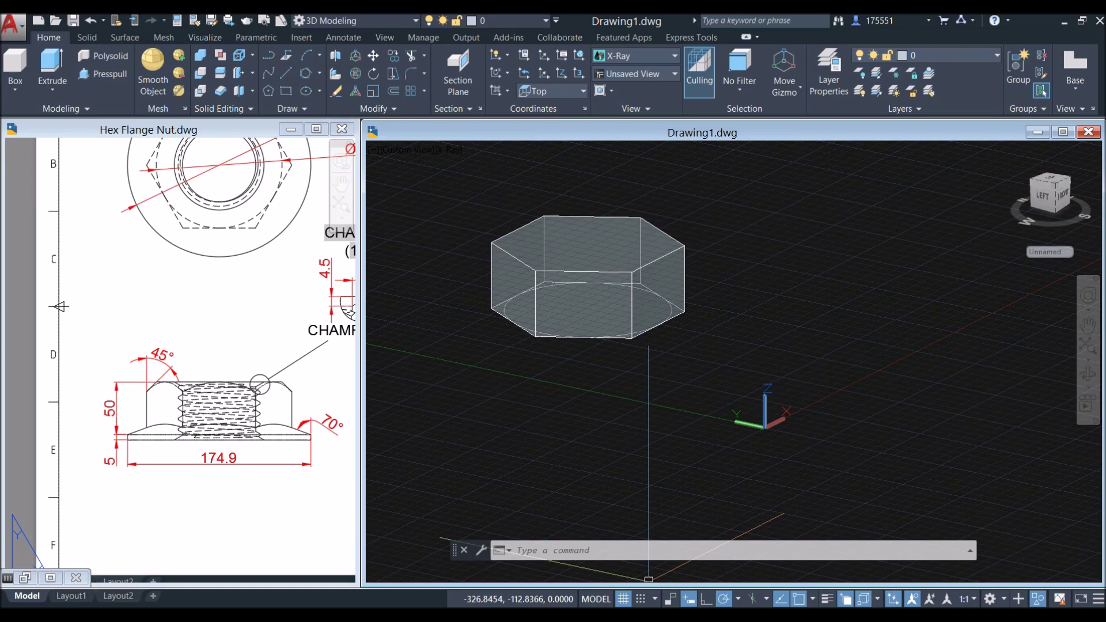
{"action": "mouse_move", "coordinate": [703, 391]}
{"action": "middle_mouse_down", "text": "shift"}
{"action": "mouse_move", "coordinate": [703, 364]}
{"action": "mouse_move", "coordinate": [705, 393]}
{"action": "middle_mouse_up", "text": "shift"}
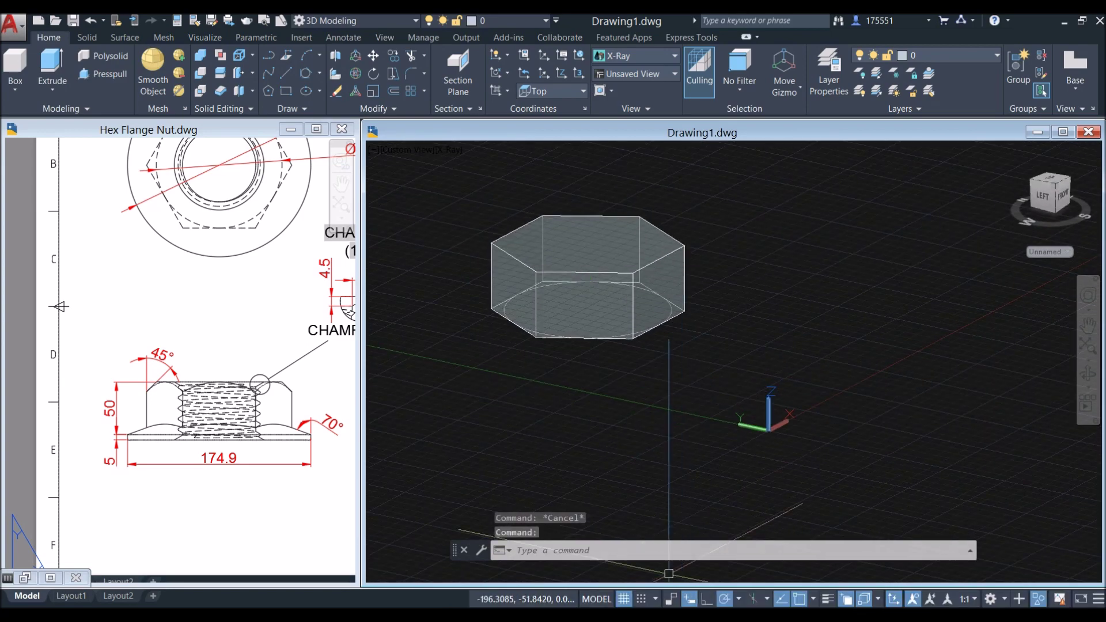
{"action": "left_click", "coordinate": [622, 599]}
- Draw a circle of radius 60 centred on the hexagonal solid's top face, touching its edges
{"action": "middle_click_drag", "start_coordinate": [564, 410], "coordinate": [569, 385], "text": "shift"}
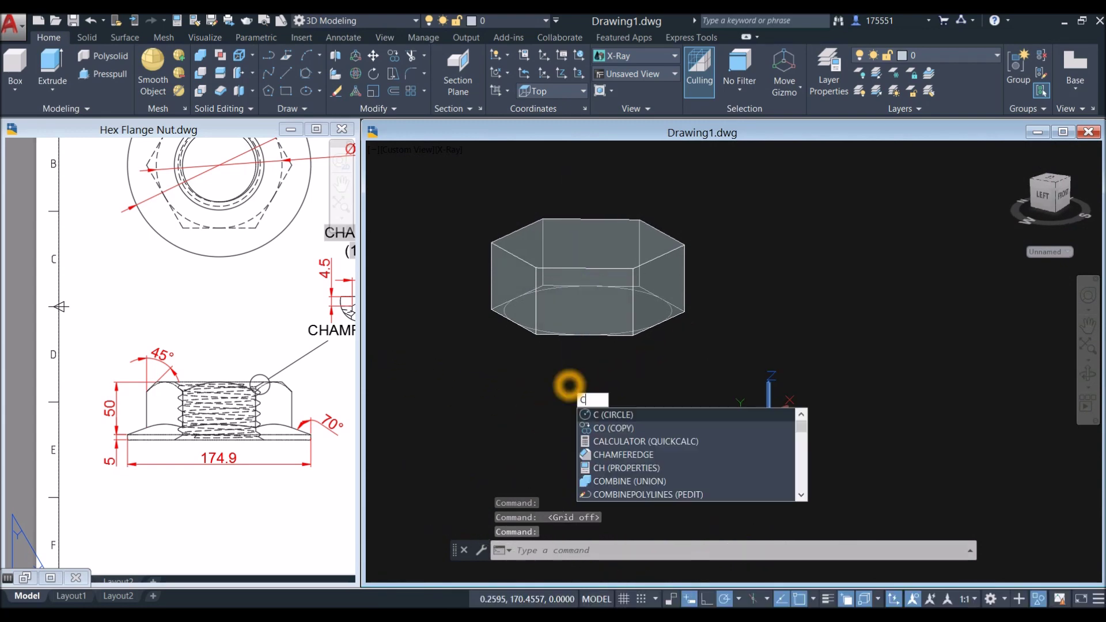
{"action": "key", "text": "Return"}
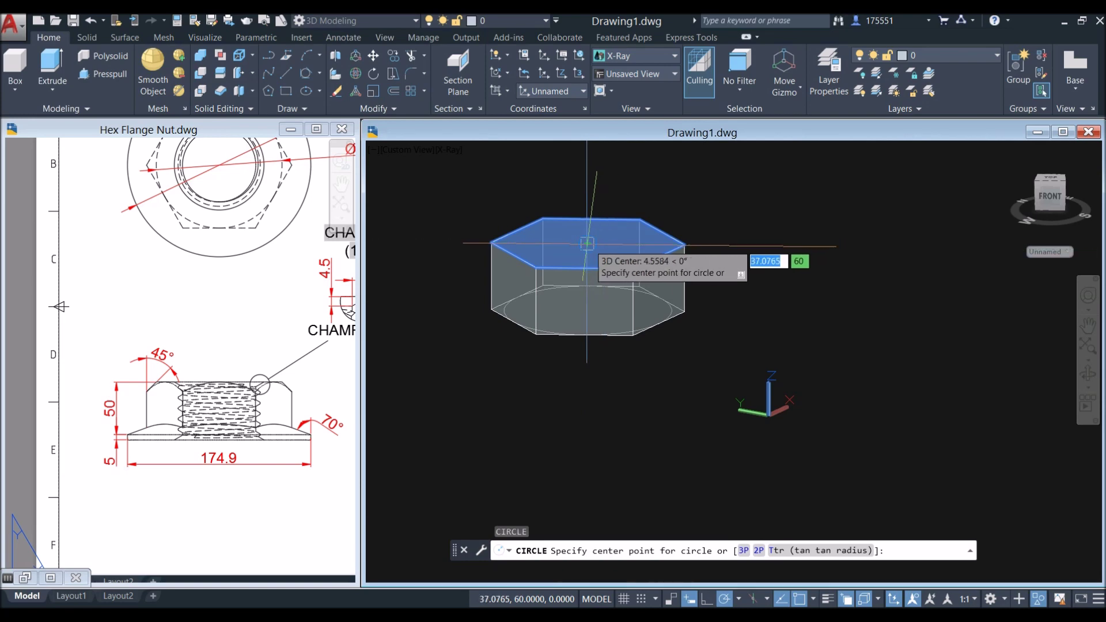
{"action": "left_click", "coordinate": [587, 243]}
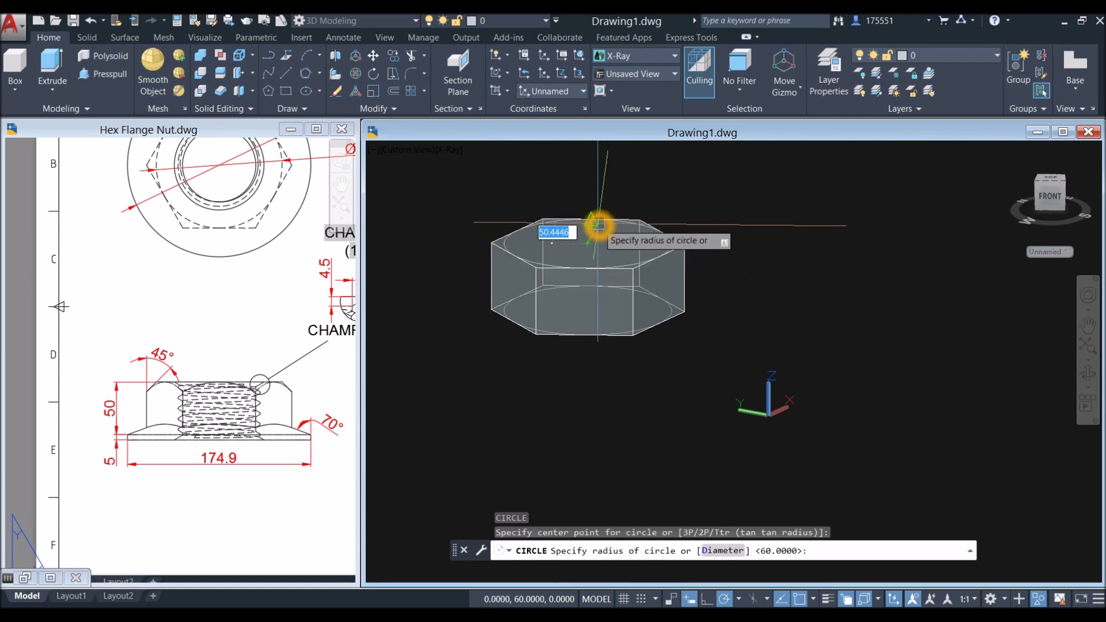
{"action": "middle_click_drag", "start_coordinate": [601, 218], "coordinate": [669, 150], "text": "shift"}
{"action": "left_click", "coordinate": [657, 224]}
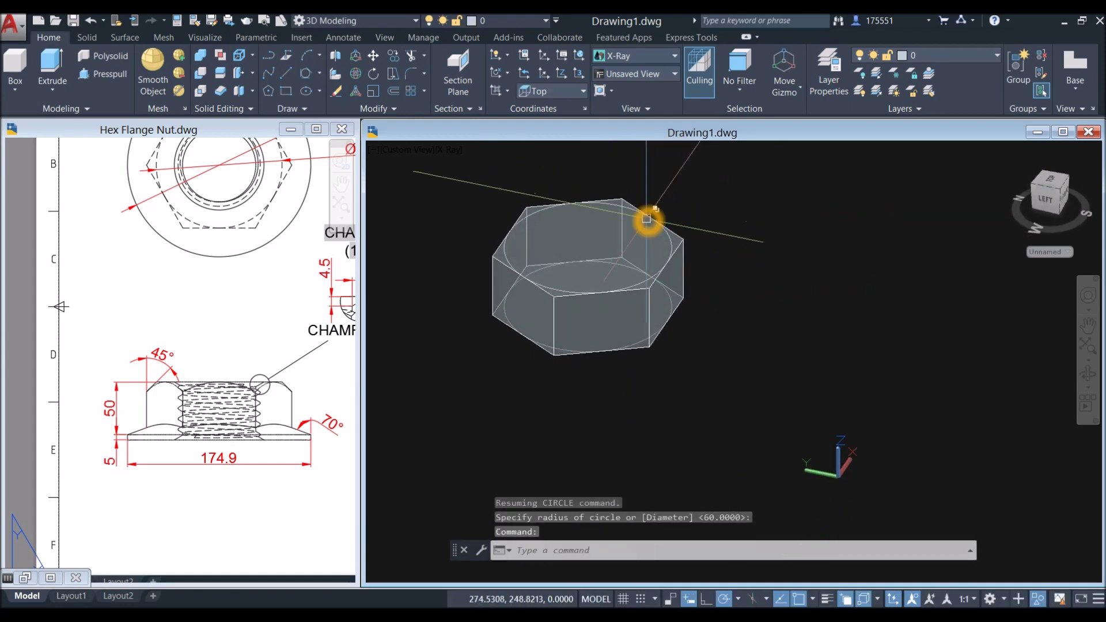
- Extrude the circle on the hexagonal solid's top face downward about 75, past its base, with a taper angle of -45 degrees
{"action": "middle_click_drag", "start_coordinate": [644, 220], "coordinate": [694, 254]}
{"action": "scroll", "coordinate": [528, 263], "scroll_direction": "up", "scroll_amount": 2}
{"action": "left_click", "coordinate": [595, 242]}
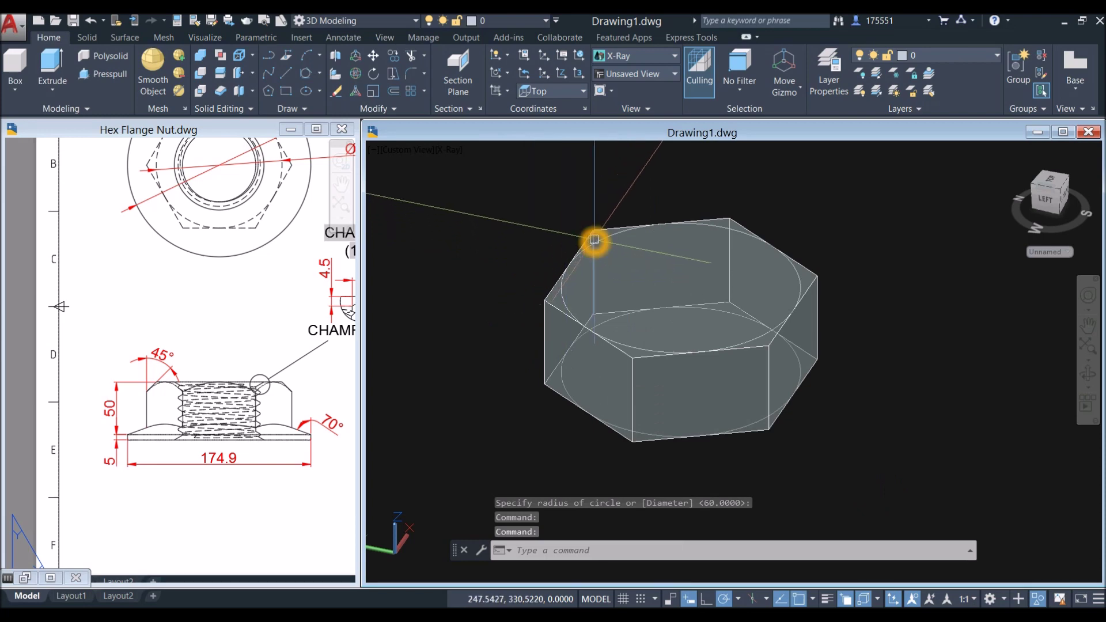
{"action": "left_click", "coordinate": [485, 258]}
{"action": "key", "text": "Return"}
{"action": "scroll", "coordinate": [486, 256], "scroll_direction": "down", "scroll_amount": 4}
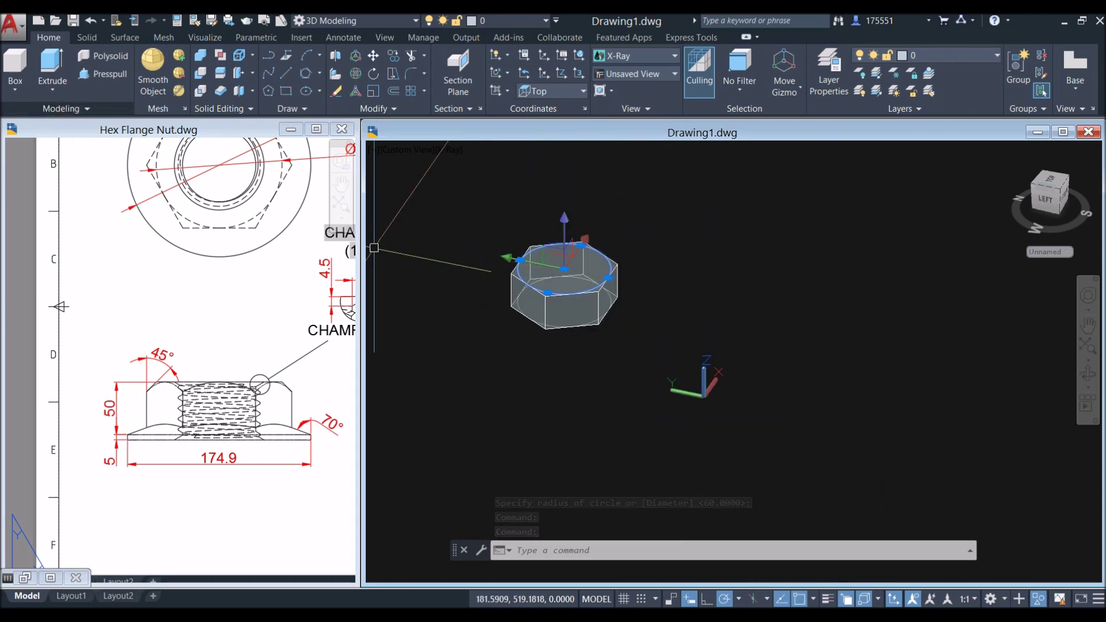
{"action": "left_click", "coordinate": [58, 72]}
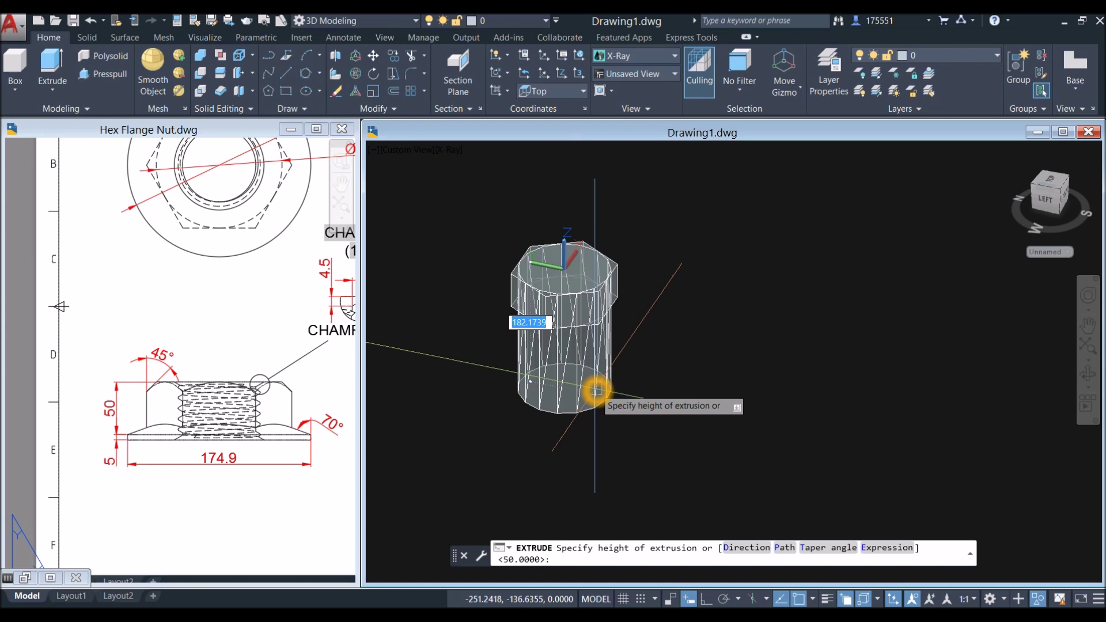
{"action": "left_click", "coordinate": [819, 555]}
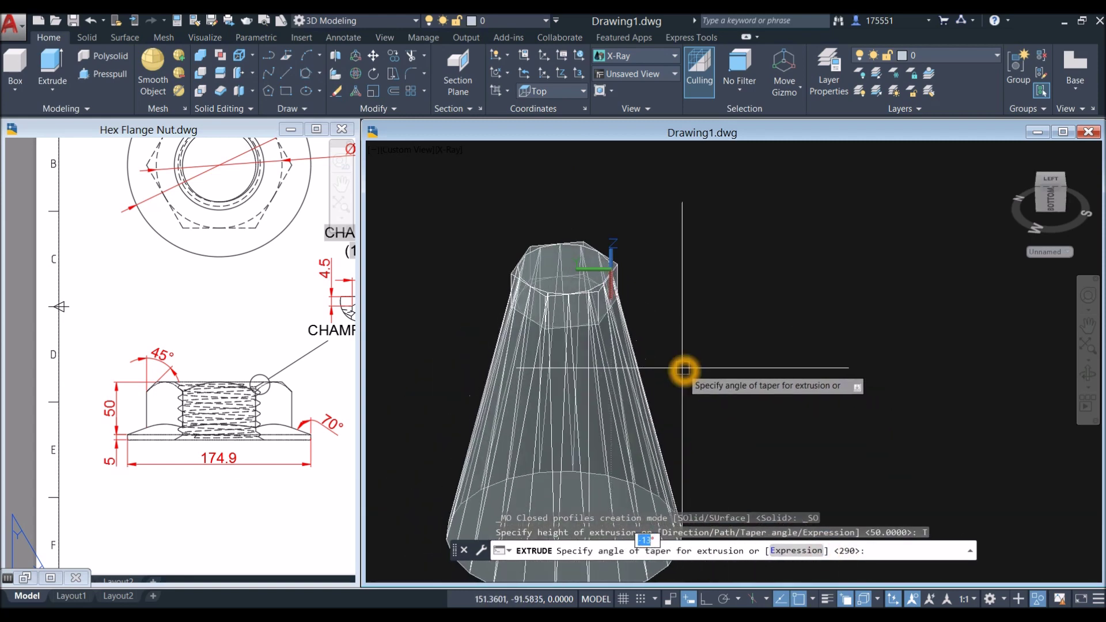
{"action": "scroll", "coordinate": [587, 323], "scroll_direction": "down", "scroll_amount": 5}
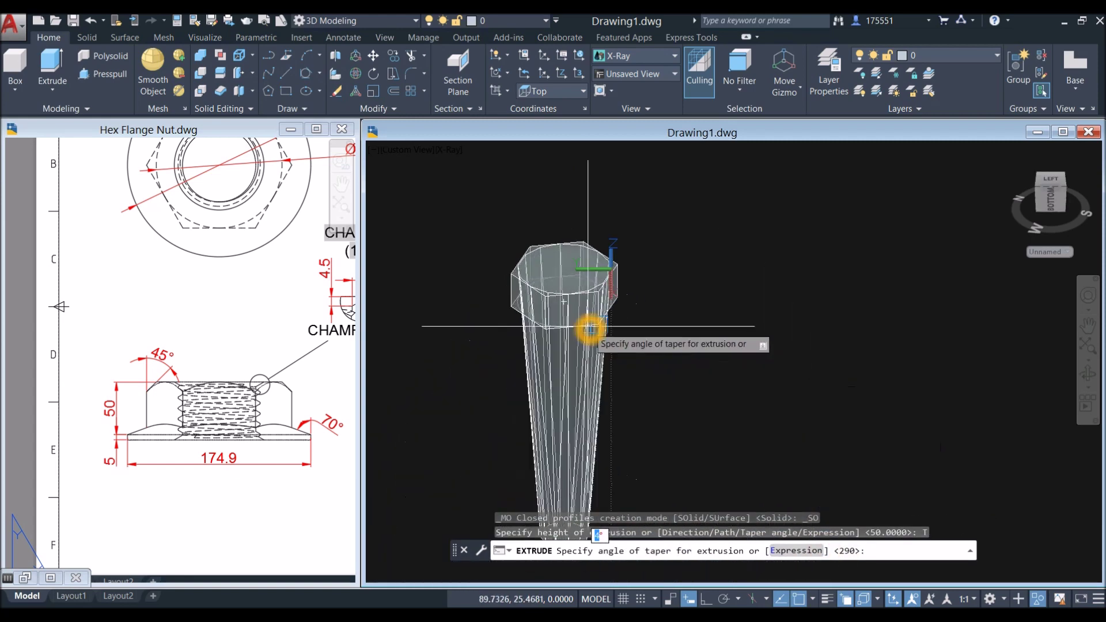
{"action": "middle_click_drag", "start_coordinate": [591, 323], "coordinate": [624, 359], "text": "shift"}
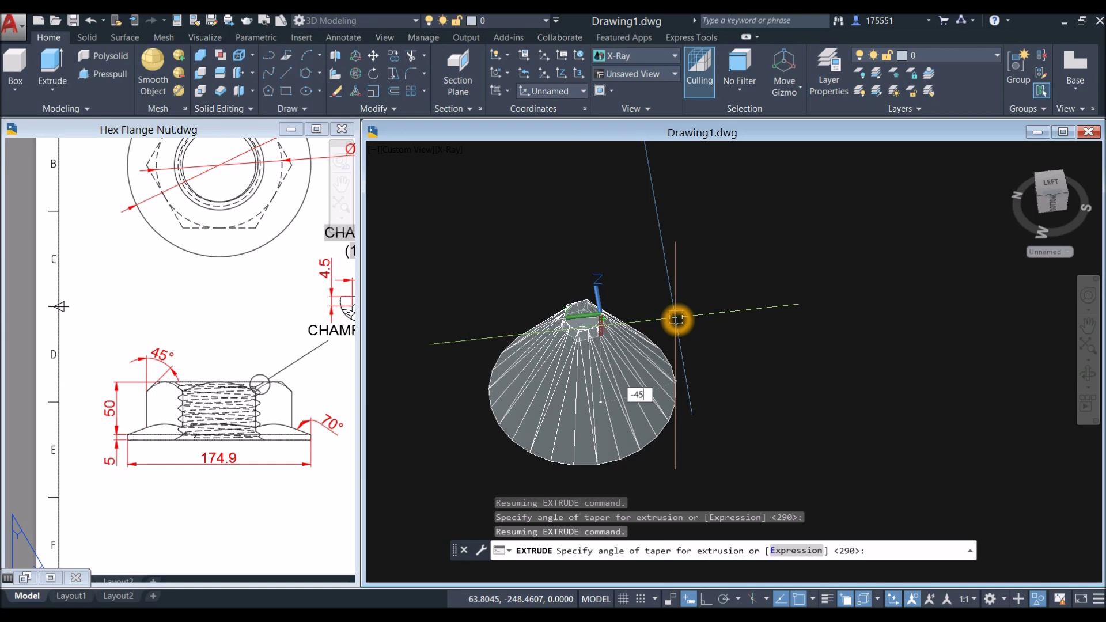
{"action": "key", "text": "Return"}
{"action": "middle_click_drag", "start_coordinate": [637, 341], "coordinate": [622, 279], "text": "shift"}
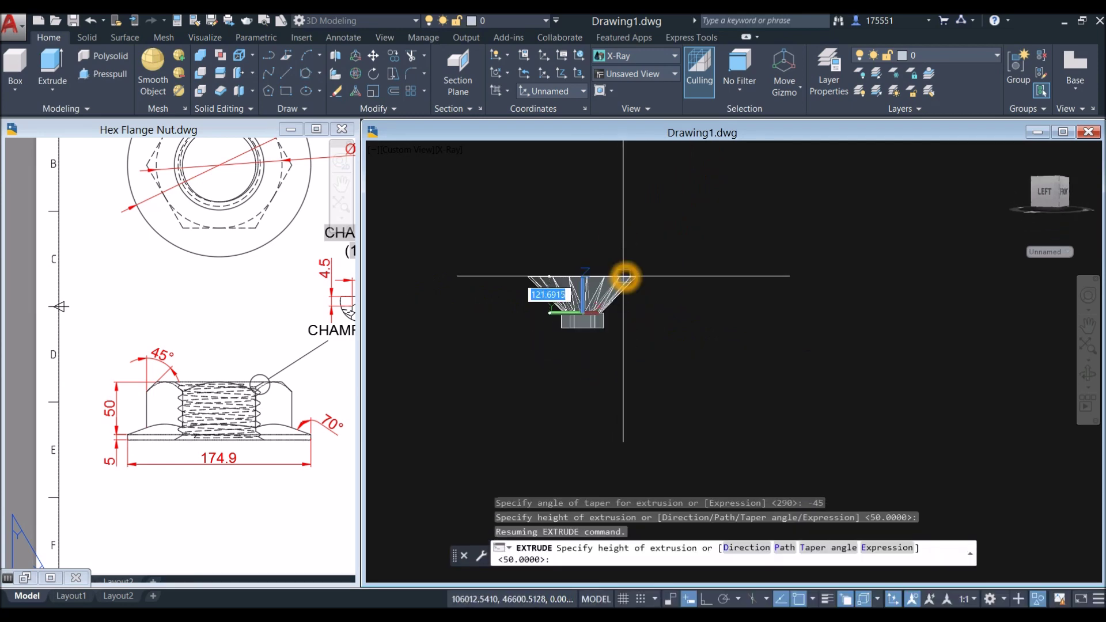
{"action": "left_click", "coordinate": [638, 339]}
{"action": "scroll", "coordinate": [569, 301], "scroll_direction": "up", "scroll_amount": 2}
{"action": "middle_click_drag", "start_coordinate": [557, 299], "coordinate": [588, 306], "text": "shift"}
{"action": "scroll", "coordinate": [599, 333], "scroll_direction": "up", "scroll_amount": 4}
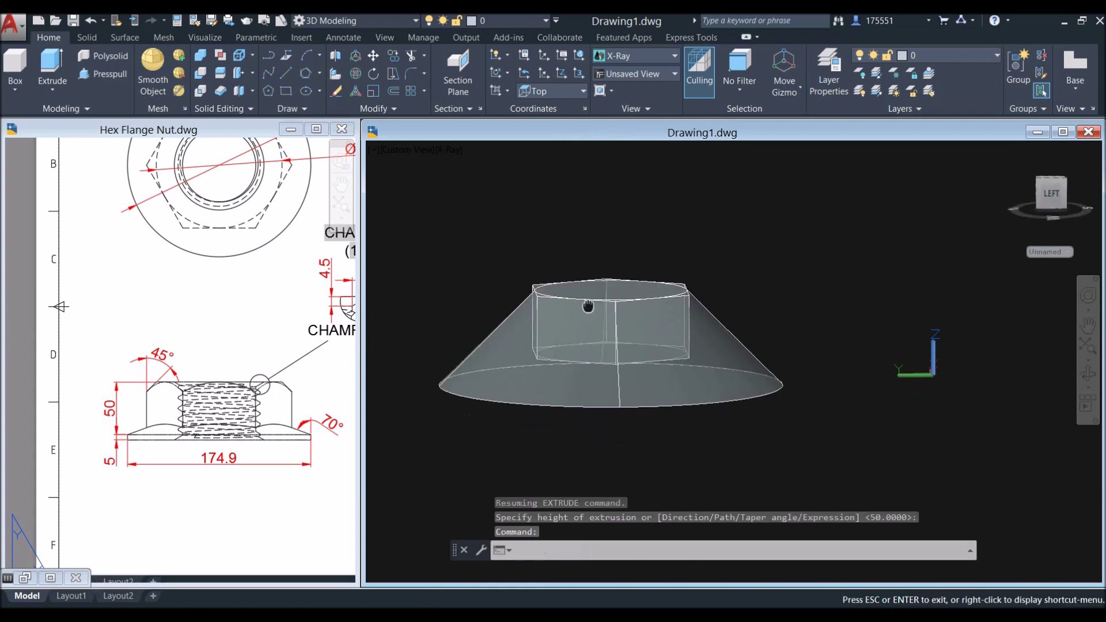
{"action": "key", "text": "Escape"}
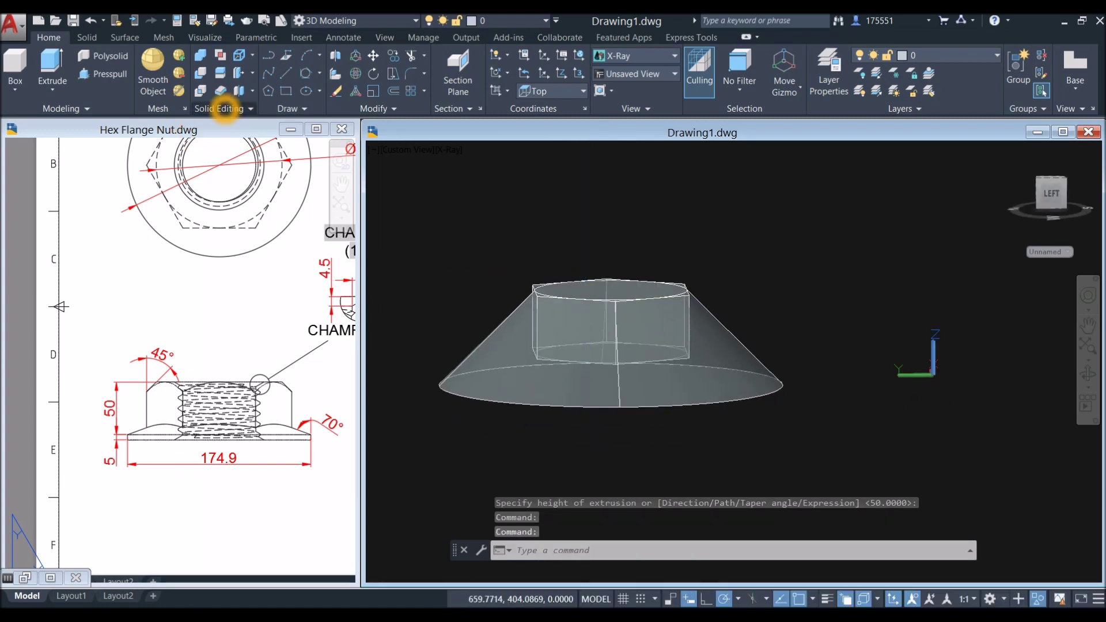
- Intersect the hexagonal solid with the tapered cone to chamfer the nut's upper corners
{"action": "left_click", "coordinate": [201, 90]}
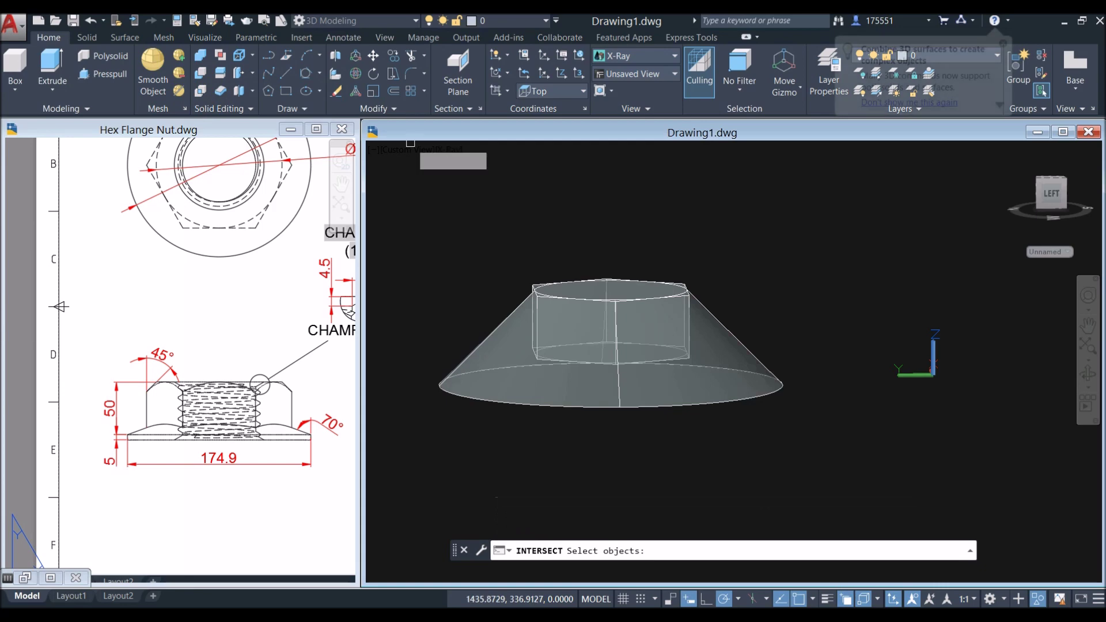
{"action": "scroll", "coordinate": [518, 321], "scroll_direction": "up", "scroll_amount": 2}
{"action": "scroll", "coordinate": [514, 281], "scroll_direction": "down", "scroll_amount": 2}
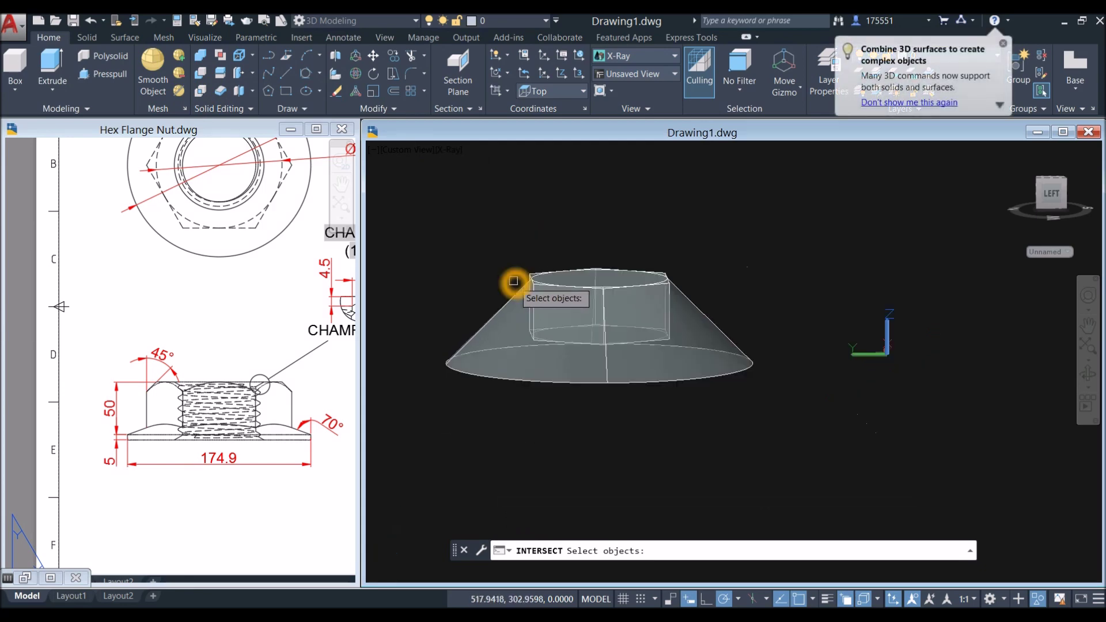
{"action": "left_click", "coordinate": [426, 227]}
{"action": "left_click", "coordinate": [778, 417]}
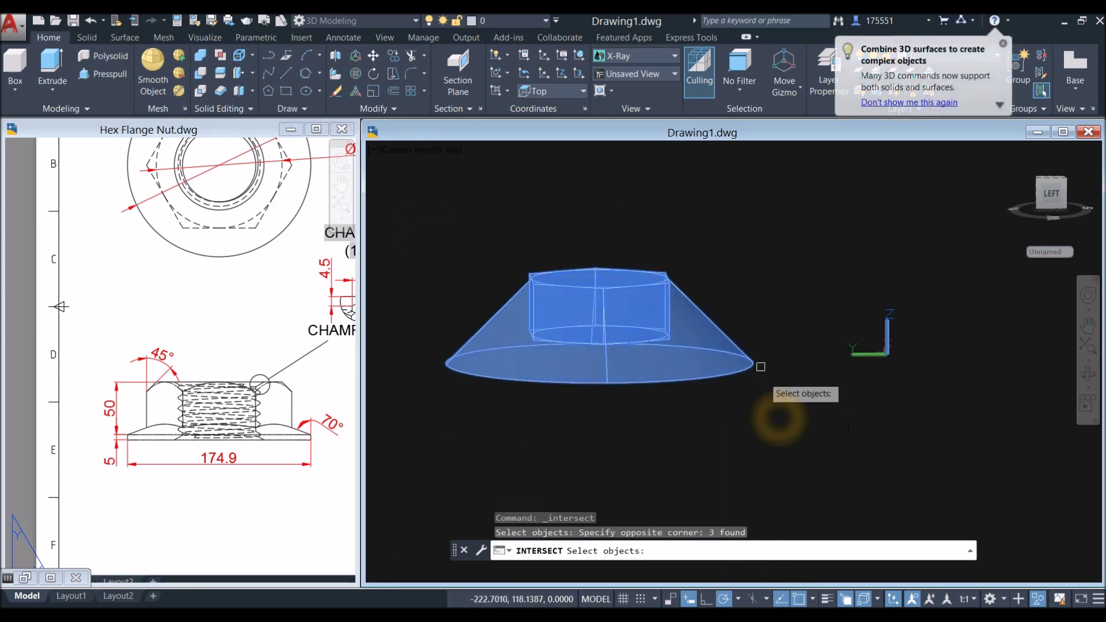
{"action": "key", "text": "Return"}
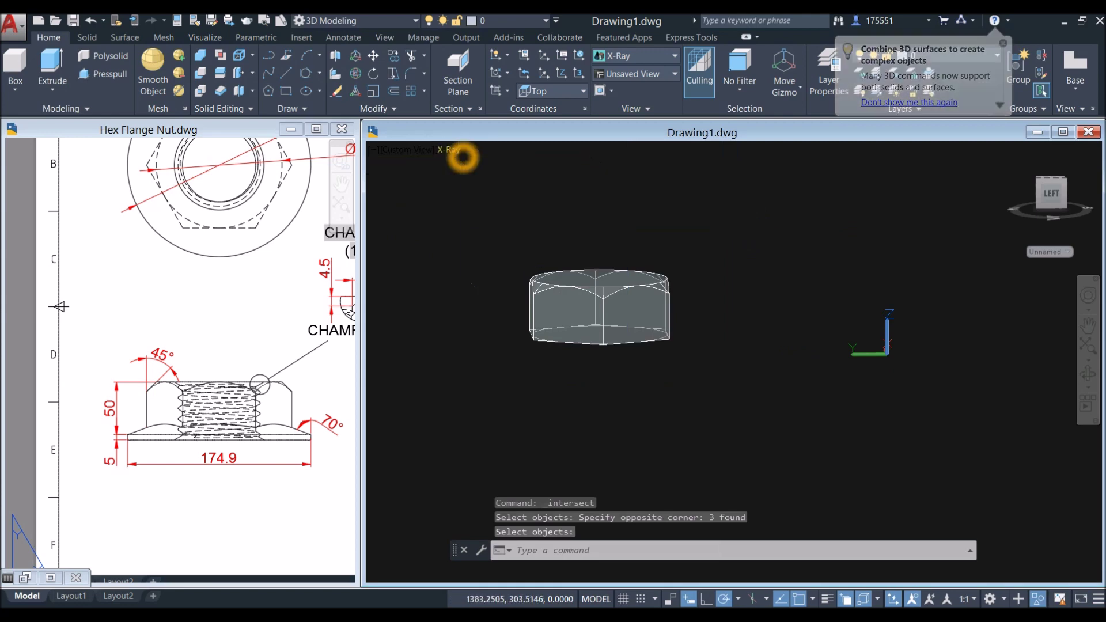
- Inspect the chamfered hexagonal solid in the Shaded with edges visual style and return to X-ray
{"action": "left_click", "coordinate": [459, 153]}
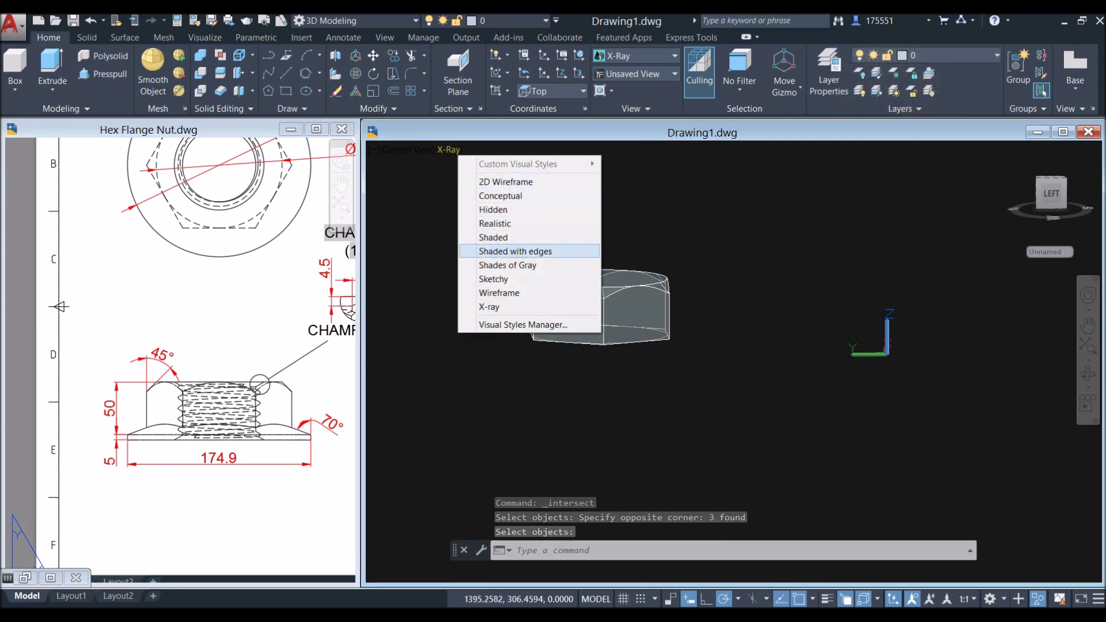
{"action": "left_click", "coordinate": [506, 249]}
{"action": "scroll", "coordinate": [505, 250], "scroll_direction": "up", "scroll_amount": 5}
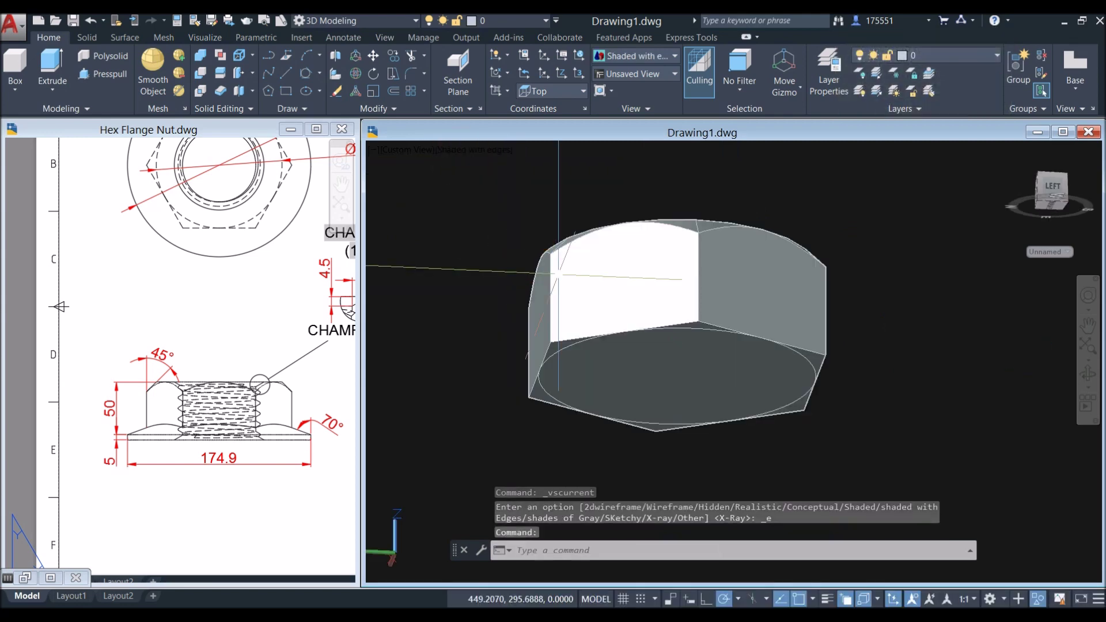
{"action": "scroll", "coordinate": [563, 353], "scroll_direction": "up", "scroll_amount": 3}
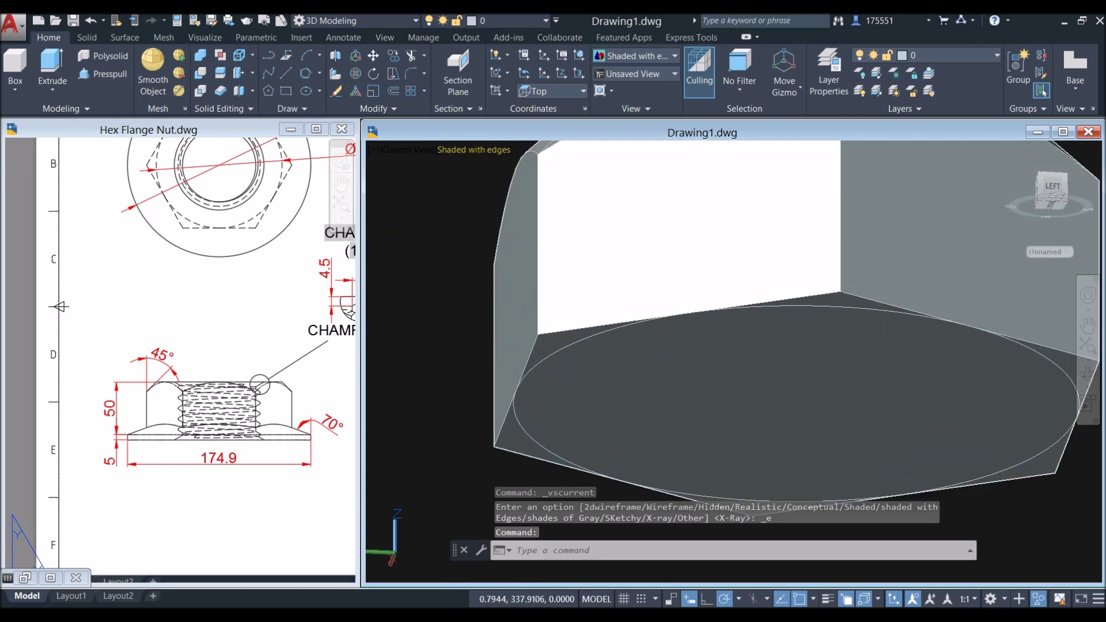
{"action": "left_click", "coordinate": [472, 150]}
{"action": "left_click", "coordinate": [496, 306]}
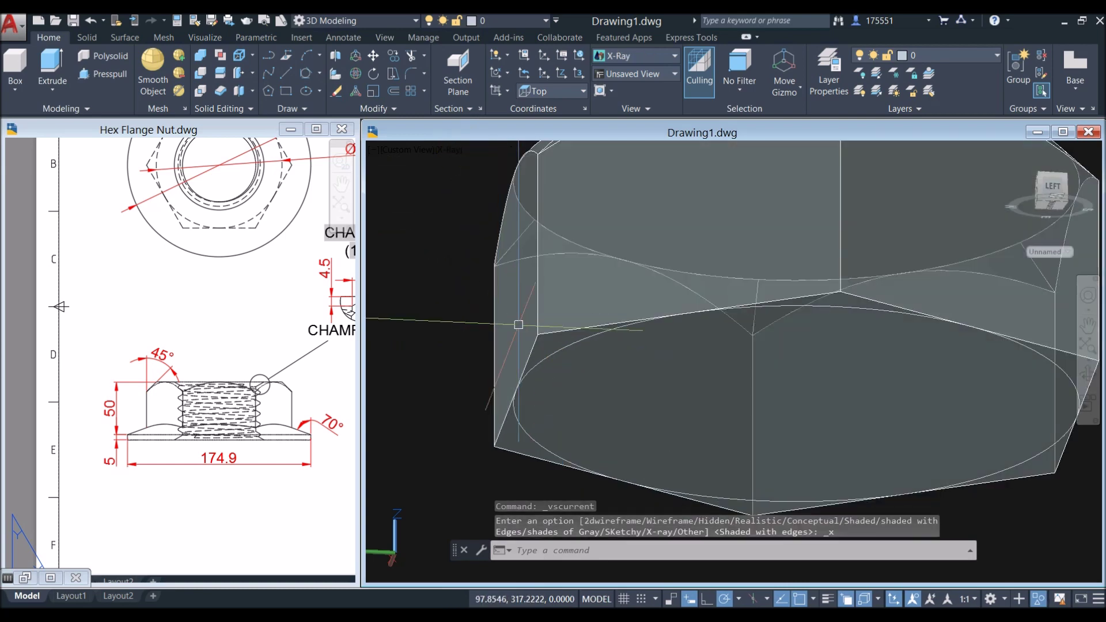
- Move the circle on the hexagonal solid's bottom face up by 10 along the Z axis
{"action": "left_click", "coordinate": [557, 349]}
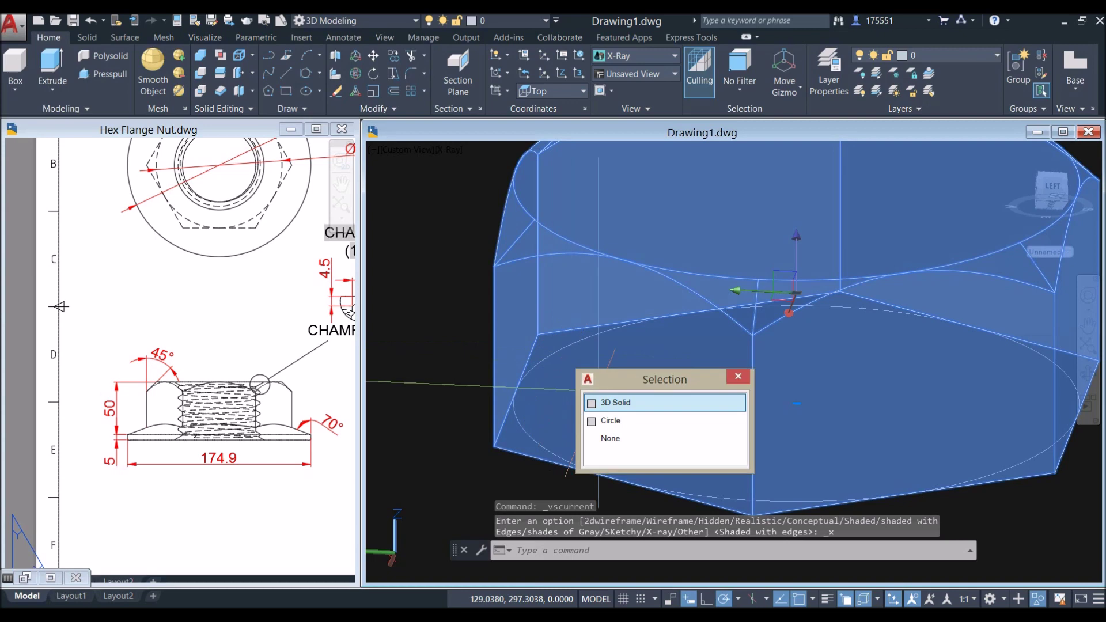
{"action": "left_click", "coordinate": [611, 421]}
{"action": "scroll", "coordinate": [478, 319], "scroll_direction": "down", "scroll_amount": 3}
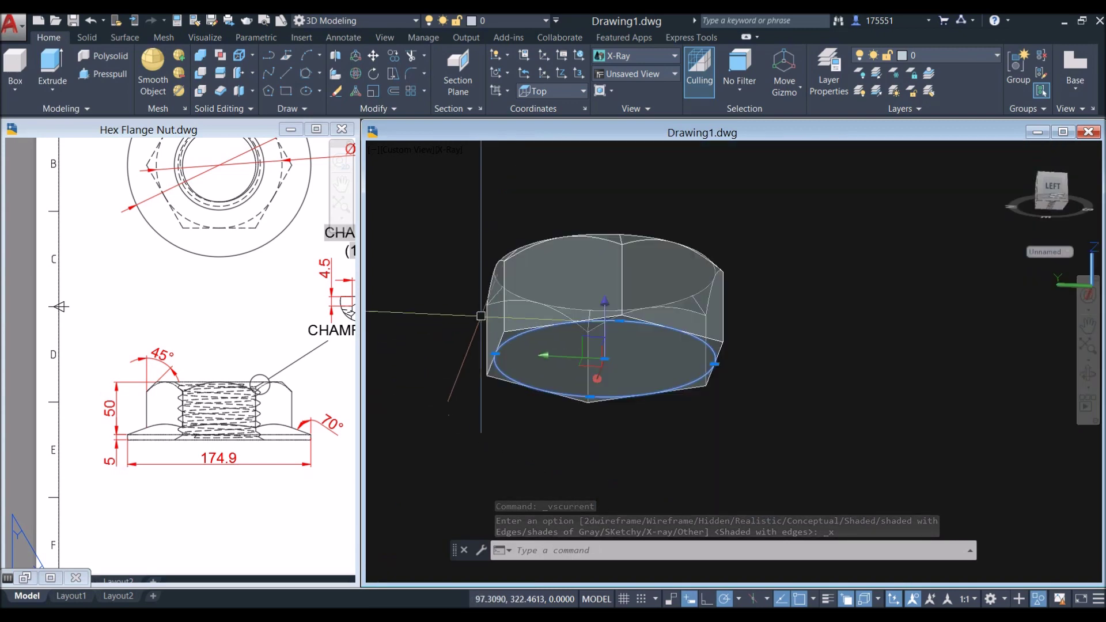
{"action": "middle_click_drag", "start_coordinate": [478, 320], "coordinate": [492, 353], "text": "shift"}
{"action": "right_click", "coordinate": [718, 225]}
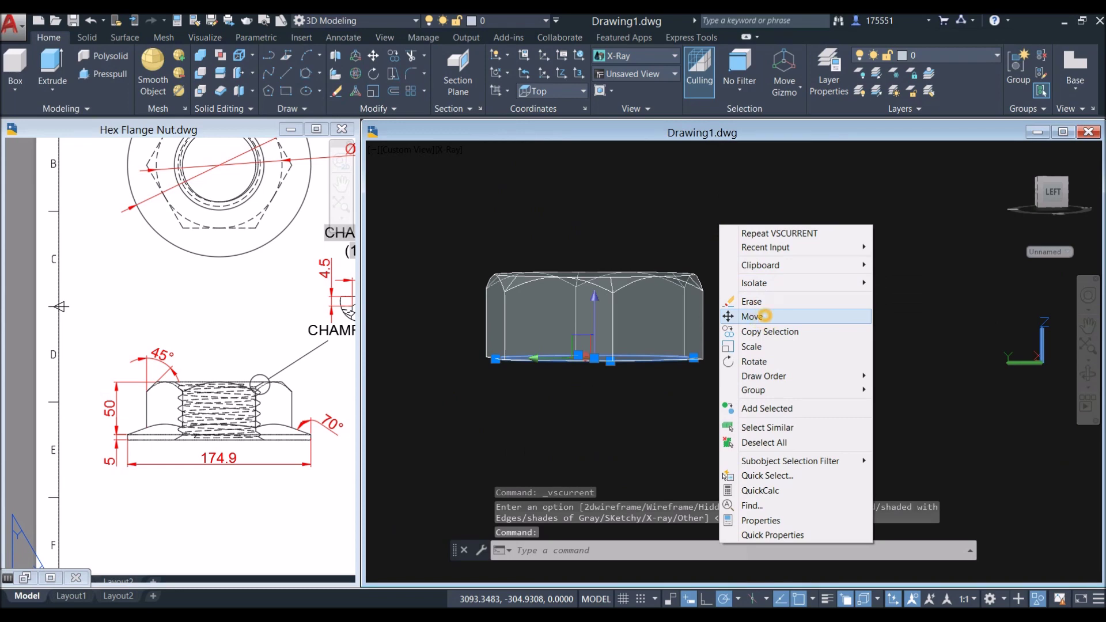
{"action": "left_click", "coordinate": [752, 316]}
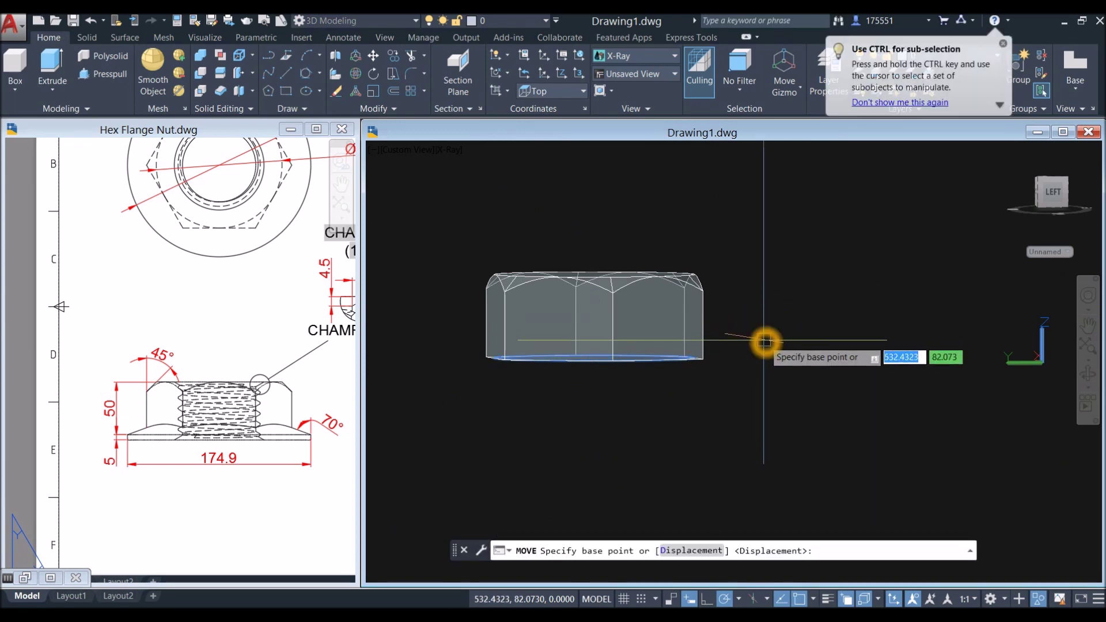
{"action": "left_click", "coordinate": [764, 342]}
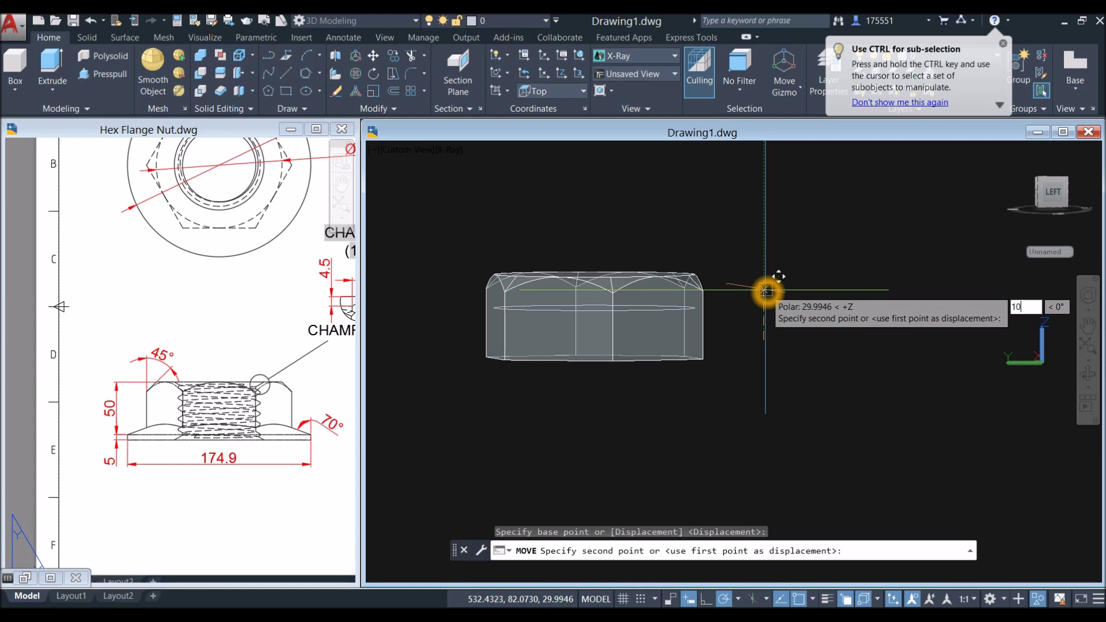
{"action": "key", "text": "Return"}
- Examine the vertical dimension of the flange's sloped part in the section view of the Hex Flange Nut drawing
{"action": "left_click", "coordinate": [290, 431]}
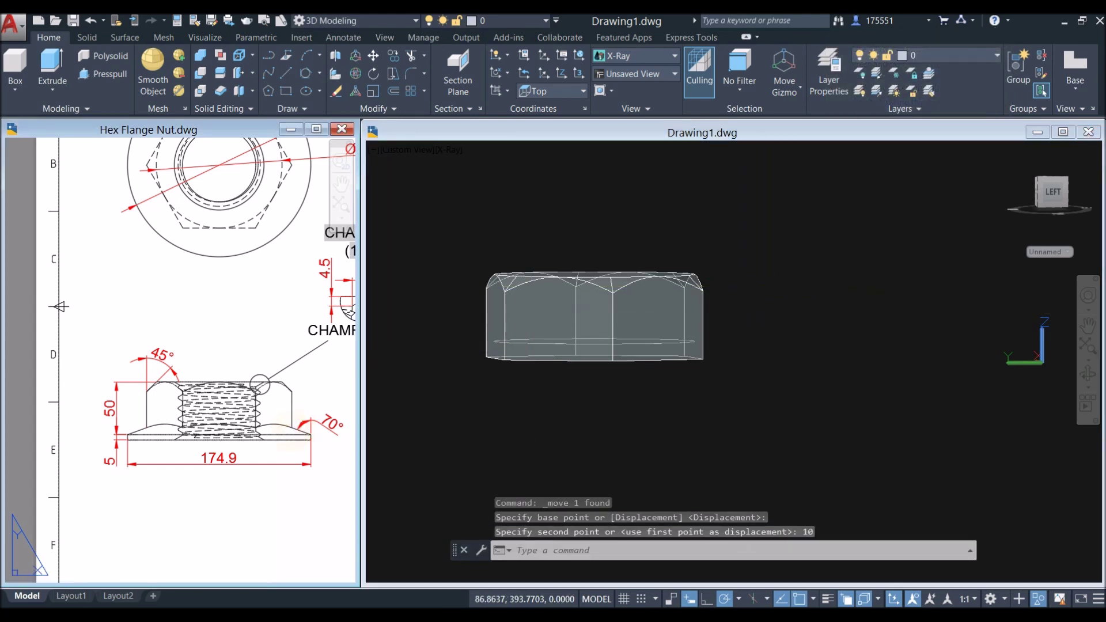
{"action": "scroll", "coordinate": [217, 459], "scroll_direction": "down", "scroll_amount": 2}
{"action": "middle_click_drag", "start_coordinate": [89, 456], "coordinate": [59, 451]}
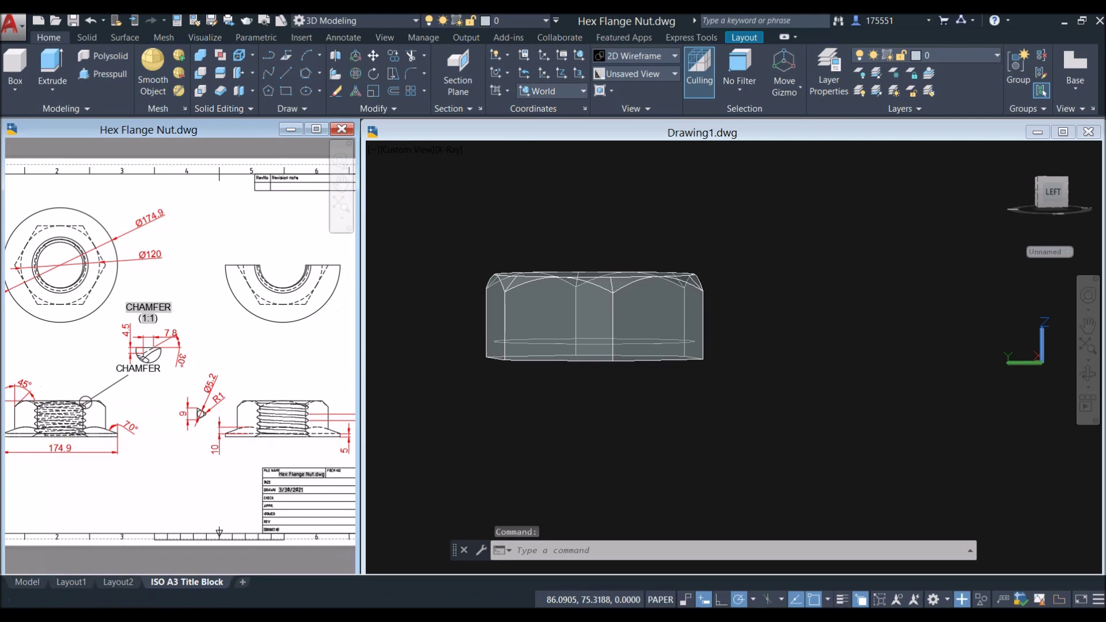
{"action": "scroll", "coordinate": [266, 458], "scroll_direction": "up", "scroll_amount": 2}
{"action": "middle_click_drag", "start_coordinate": [266, 459], "coordinate": [185, 462]}
{"action": "left_click", "coordinate": [109, 447]}
{"action": "scroll", "coordinate": [135, 434], "scroll_direction": "up", "scroll_amount": 3}
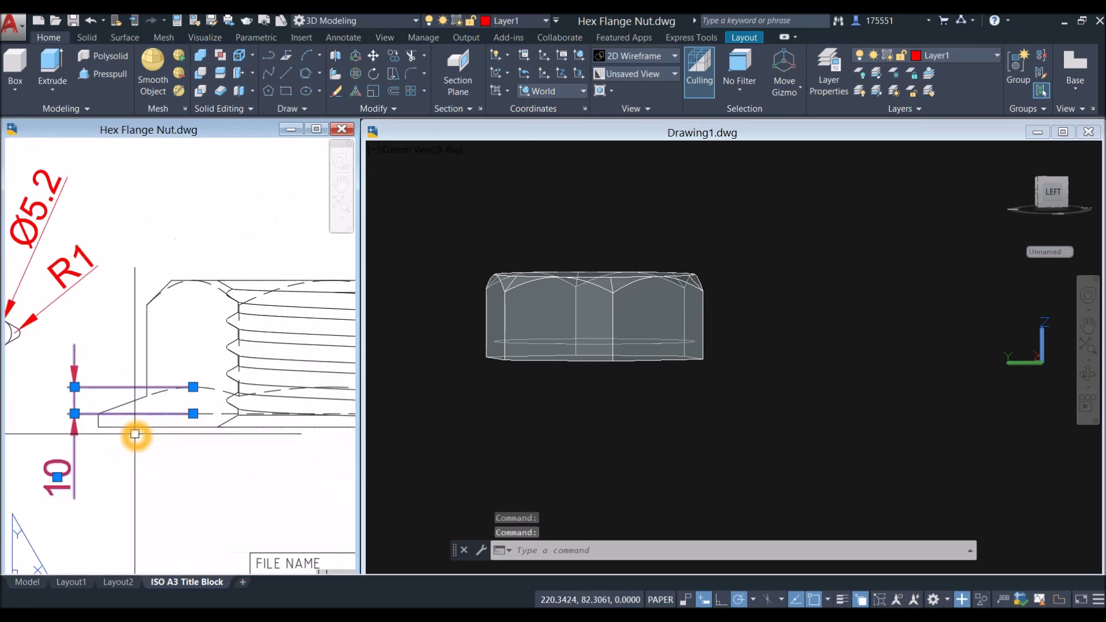
{"action": "key", "text": "Escape"}
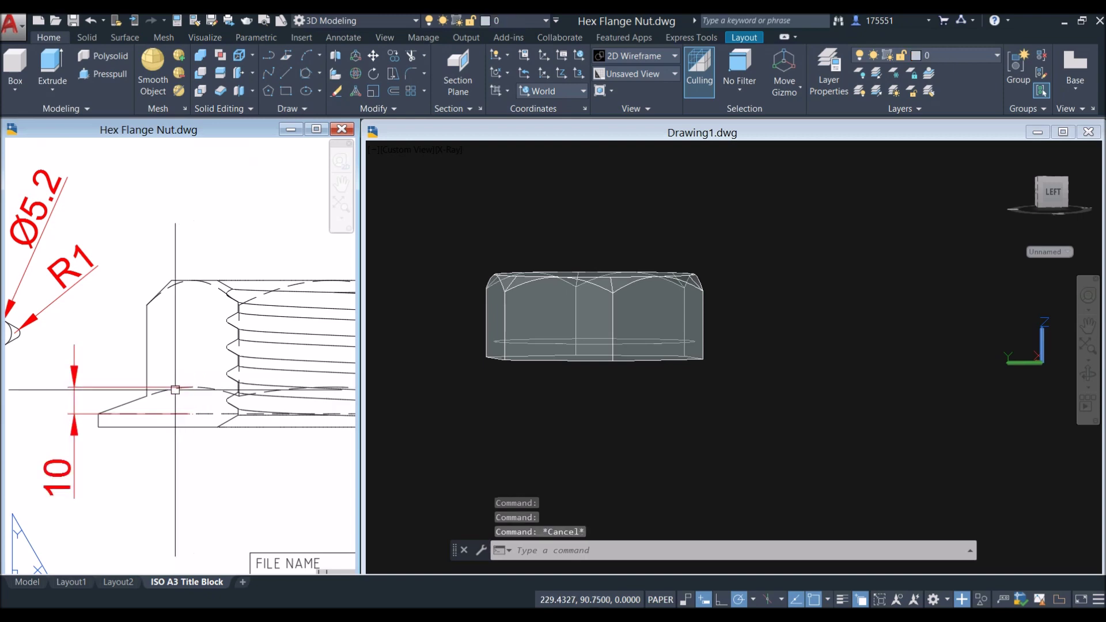
{"action": "scroll", "coordinate": [150, 390], "scroll_direction": "down", "scroll_amount": 5}
{"action": "middle_click_drag", "start_coordinate": [150, 390], "coordinate": [282, 409]}
{"action": "scroll", "coordinate": [256, 406], "scroll_direction": "up", "scroll_amount": 2}
- Extrude the raised circle inside the hexagonal solid downward by 10 with a taper angle of -70 degrees to form the flange
{"action": "left_click", "coordinate": [534, 385]}
{"action": "middle_click_drag", "start_coordinate": [534, 386], "coordinate": [536, 360], "text": "shift"}
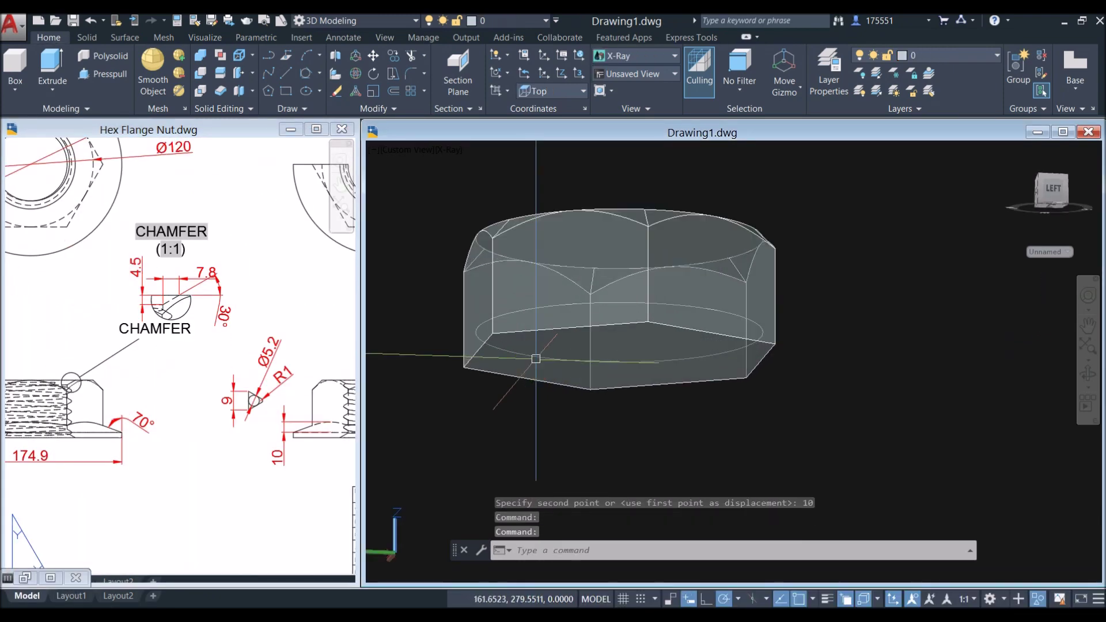
{"action": "left_click", "coordinate": [537, 356]}
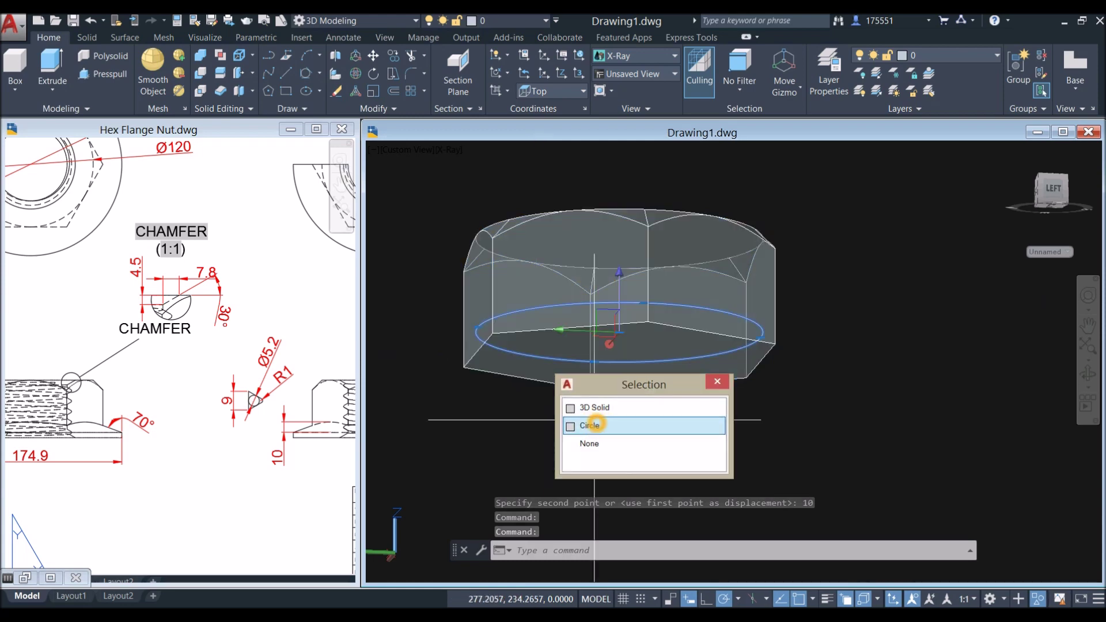
{"action": "left_click", "coordinate": [594, 425]}
{"action": "left_click", "coordinate": [530, 395]}
{"action": "scroll", "coordinate": [533, 382], "scroll_direction": "down", "scroll_amount": 2}
{"action": "left_click", "coordinate": [559, 401]}
{"action": "middle_click_drag", "start_coordinate": [533, 387], "coordinate": [529, 428], "text": "shift"}
{"action": "left_click", "coordinate": [485, 395]}
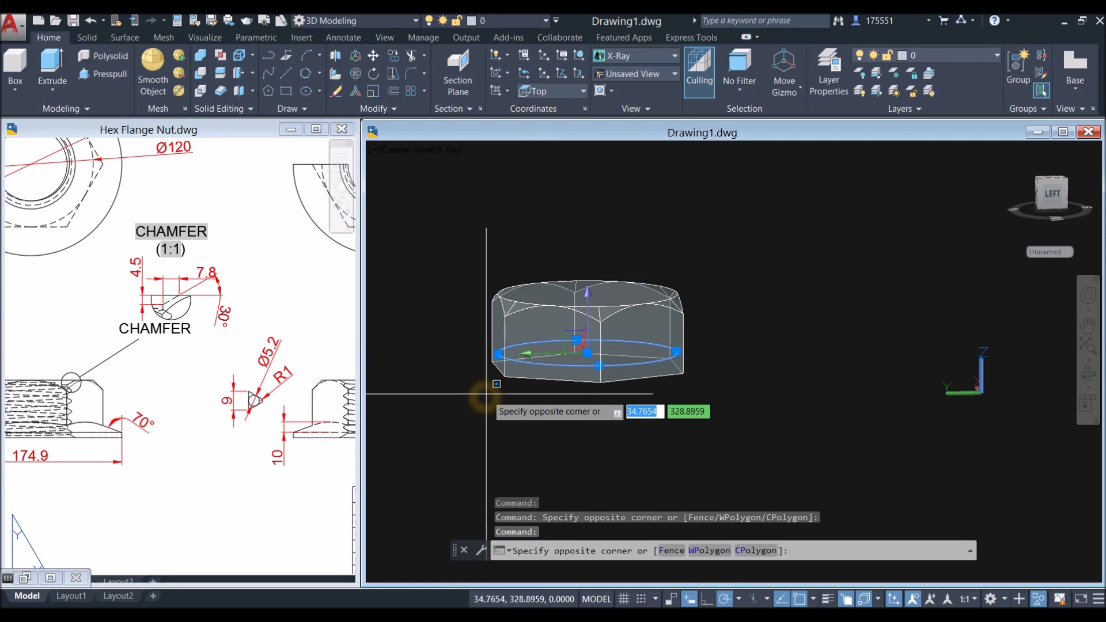
{"action": "left_click", "coordinate": [451, 326]}
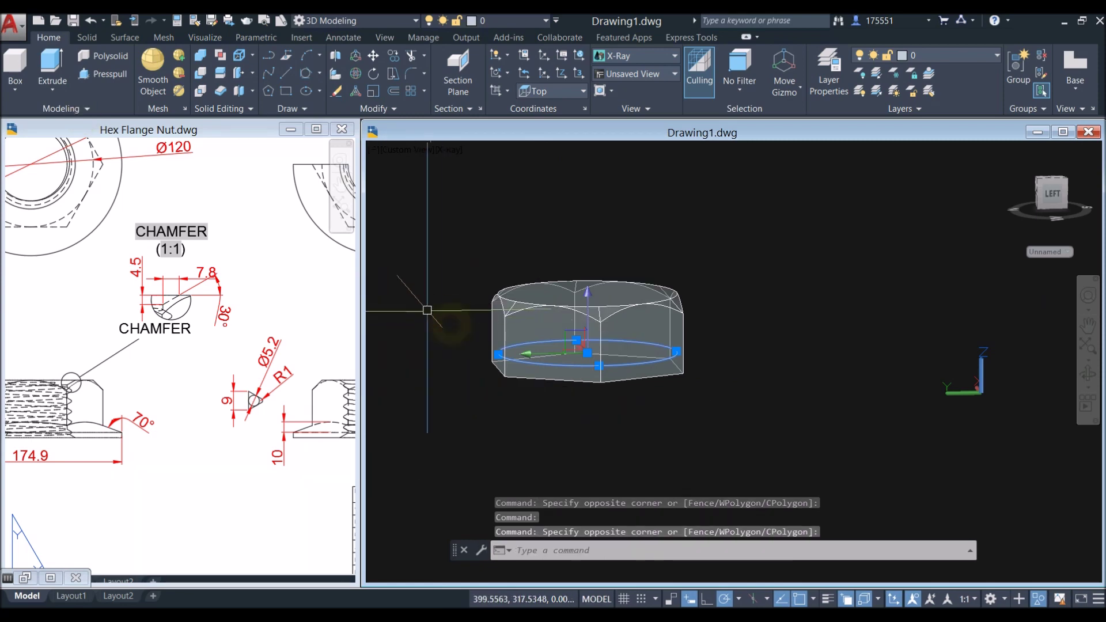
{"action": "left_click", "coordinate": [52, 63]}
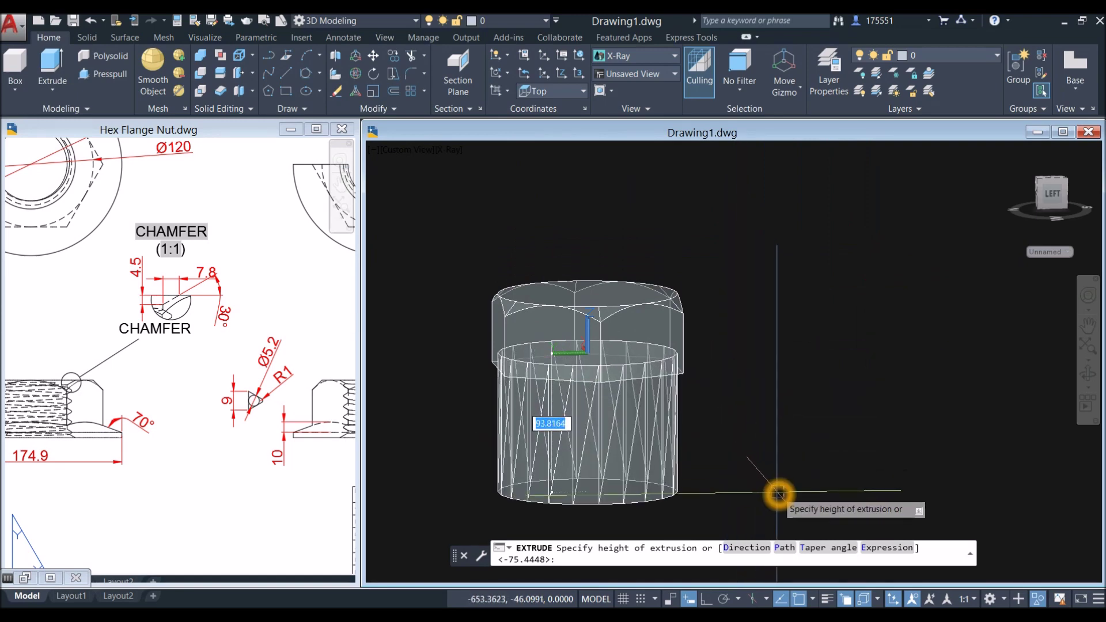
{"action": "left_click", "coordinate": [836, 548]}
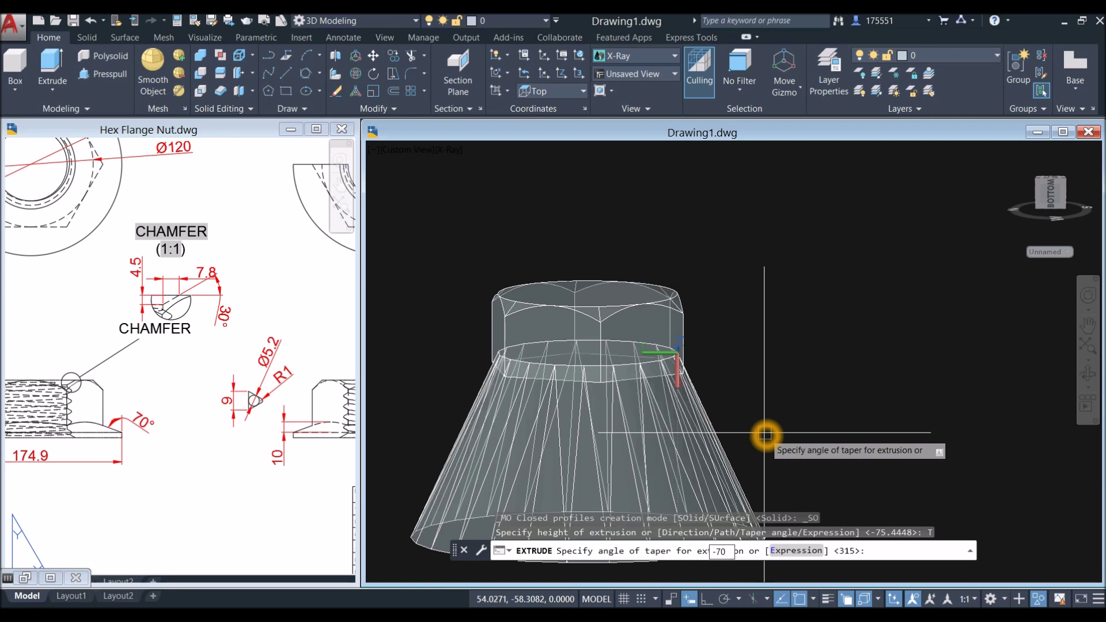
{"action": "type", "text": "-70"}
{"action": "key", "text": "Return"}
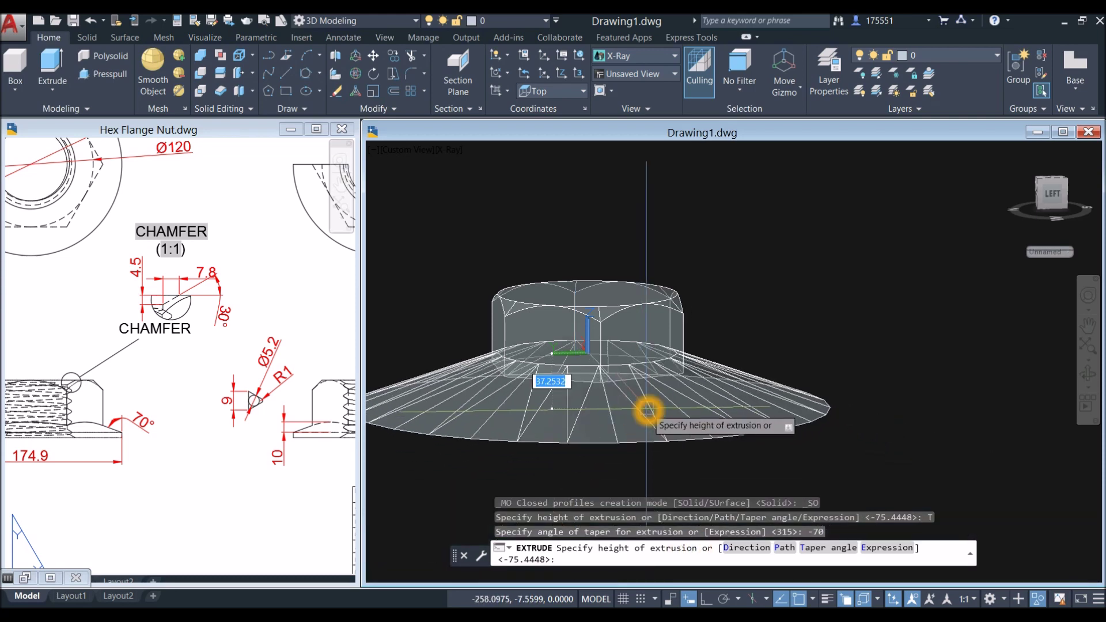
{"action": "key", "text": "Return"}
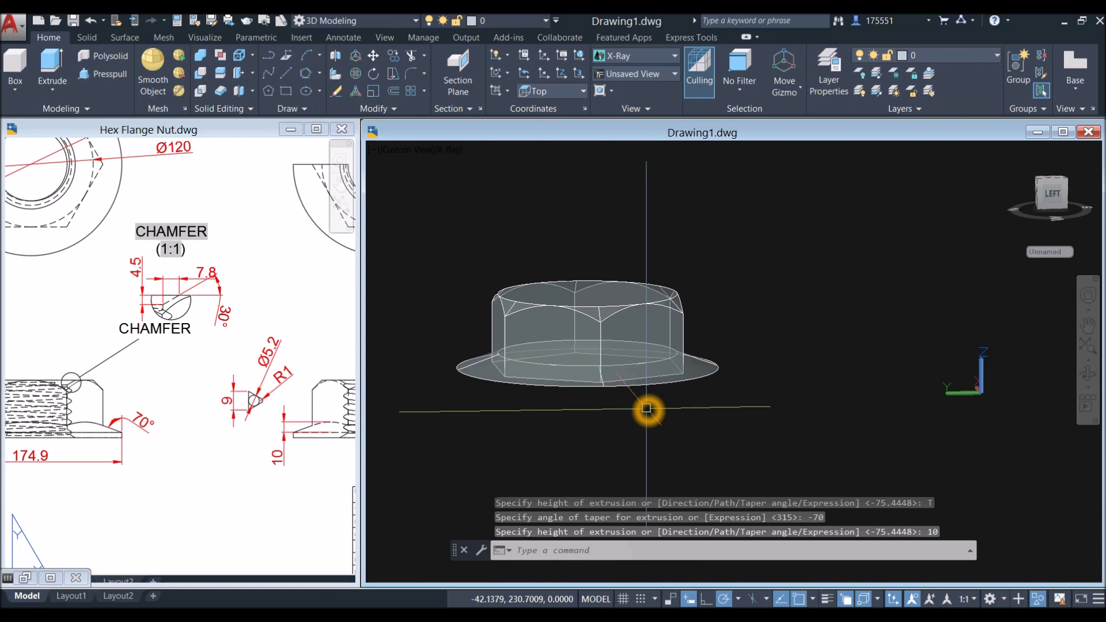
- Check the height dimension of the flange's sloped part in the half-section view of the Hex Flange Nut drawing, and return to Drawing1
{"action": "left_click", "coordinate": [273, 478]}
{"action": "scroll", "coordinate": [304, 432], "scroll_direction": "up", "scroll_amount": 6}
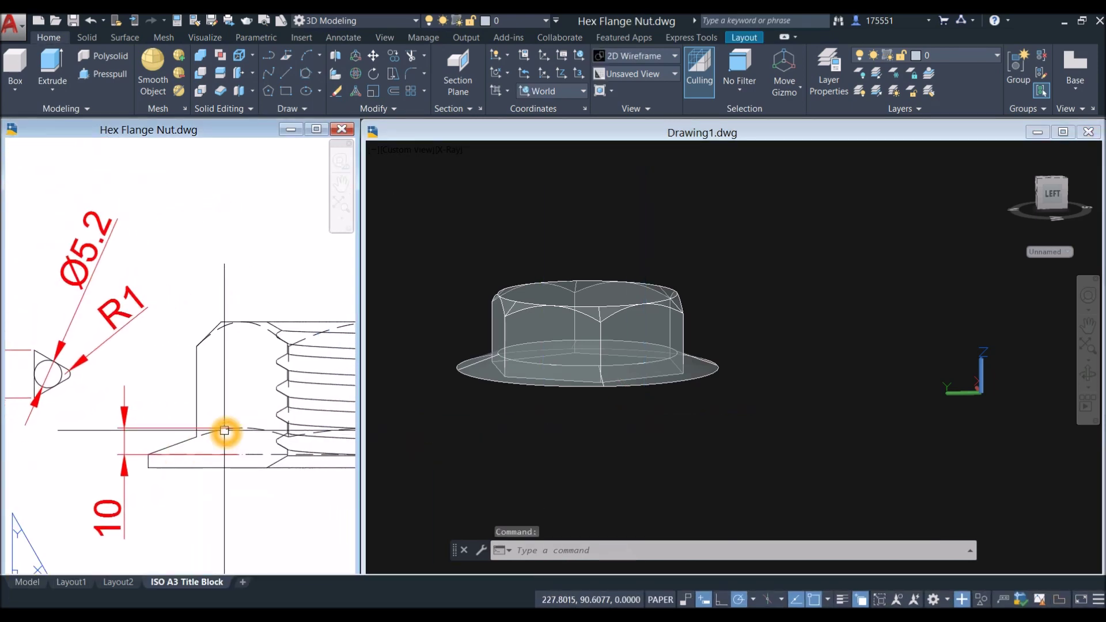
{"action": "left_click", "coordinate": [123, 491]}
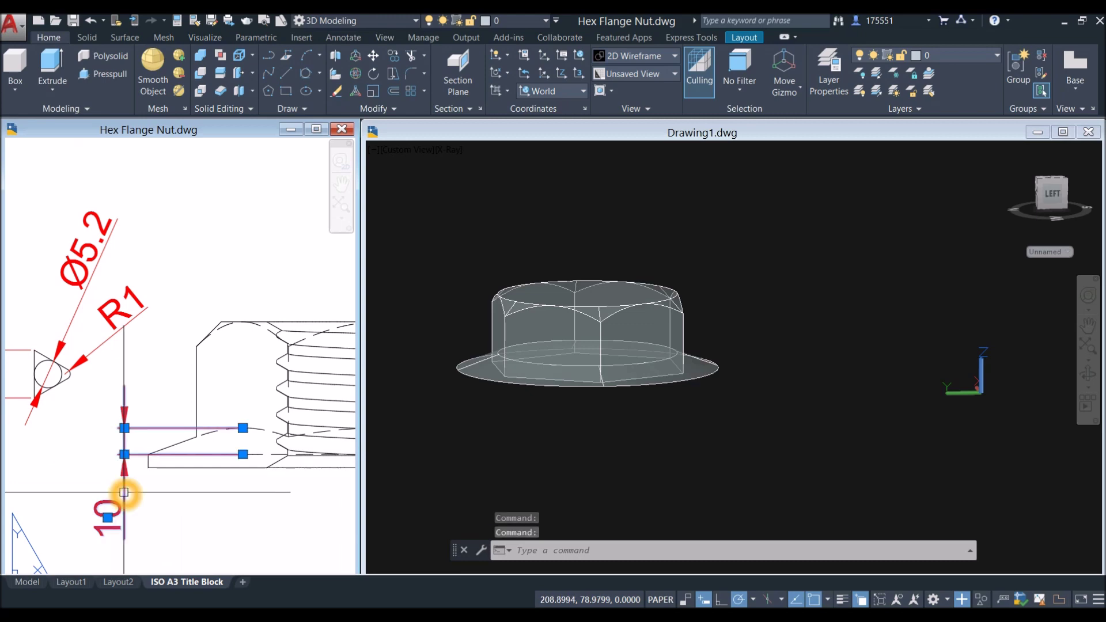
{"action": "key", "text": "Escape"}
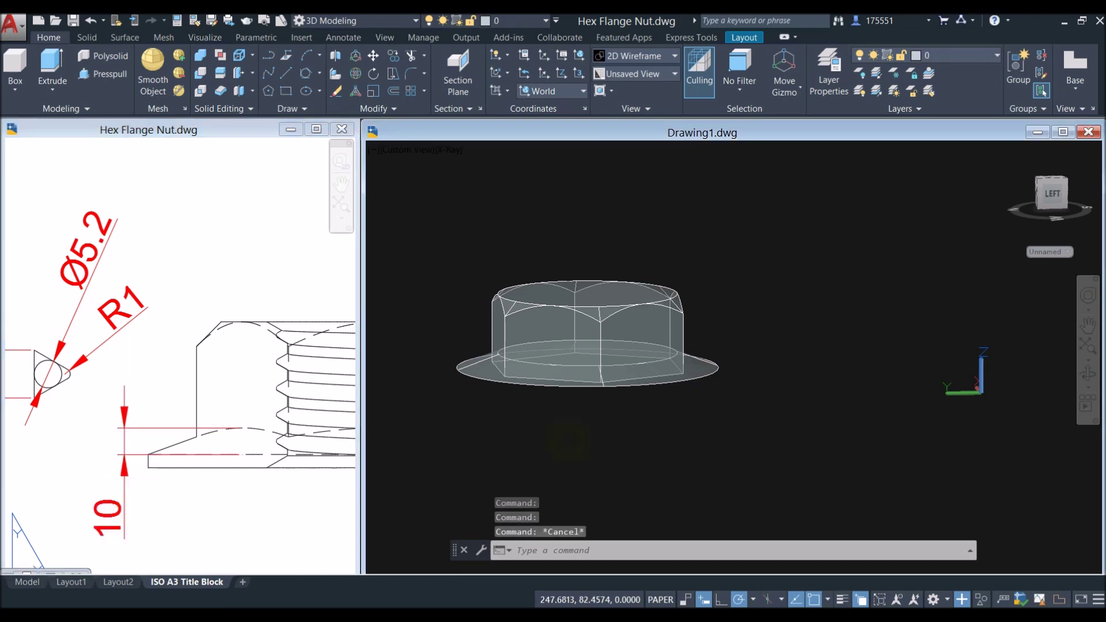
{"action": "left_click", "coordinate": [569, 430]}
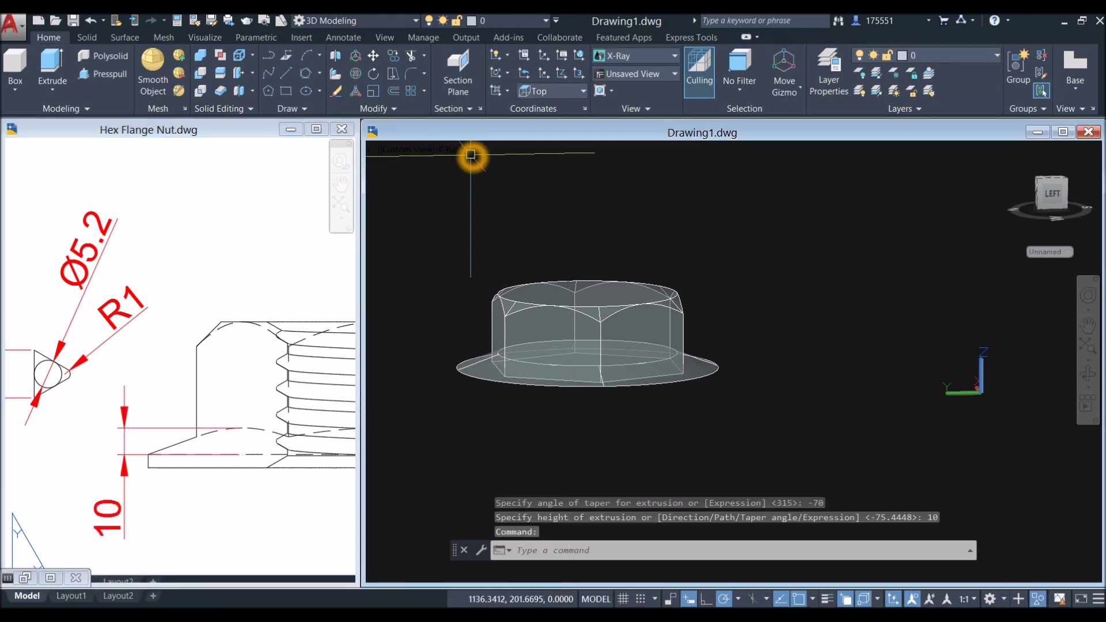
- Display the nut model in the Shaded with edges visual style
{"action": "left_click", "coordinate": [450, 152]}
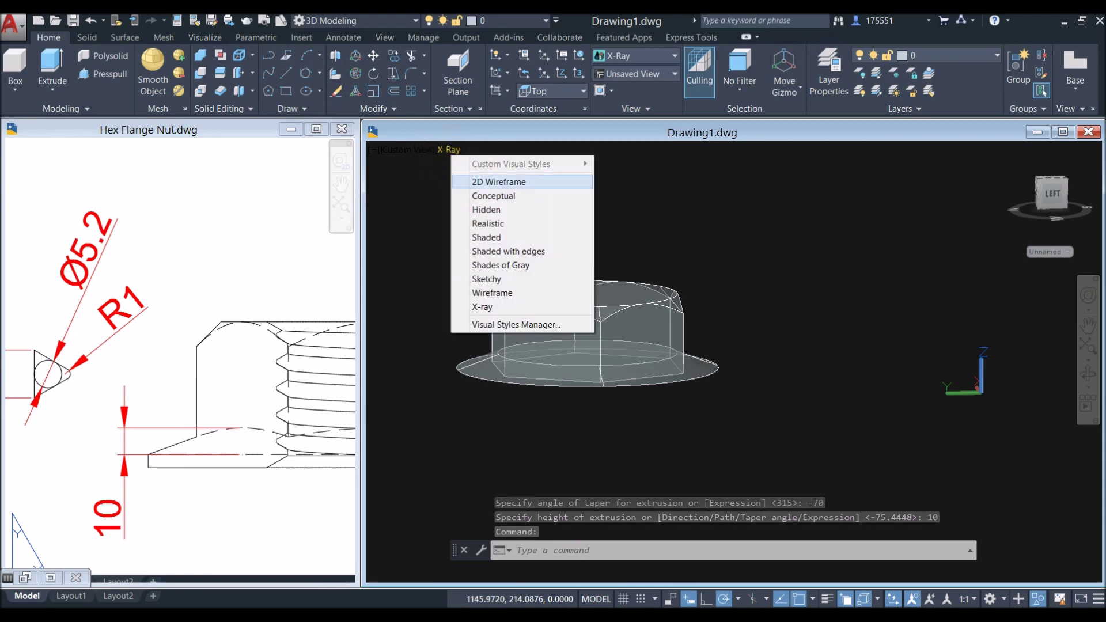
{"action": "left_click", "coordinate": [496, 250]}
{"action": "mouse_move", "coordinate": [547, 313]}
{"action": "middle_mouse_down", "text": "shift"}
{"action": "mouse_move", "coordinate": [552, 247]}
{"action": "mouse_move", "coordinate": [551, 303]}
{"action": "middle_mouse_up", "text": "shift"}
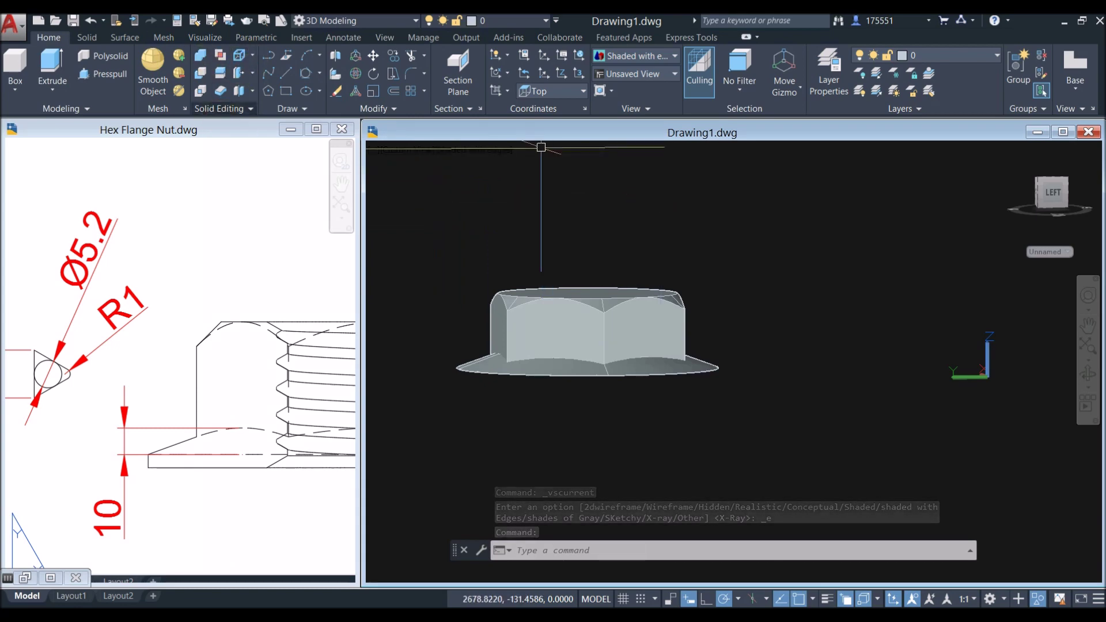
- Union the chamfered hexagonal solid and the tapered flange, and check from below that they select as one solid
{"action": "left_click", "coordinate": [200, 55]}
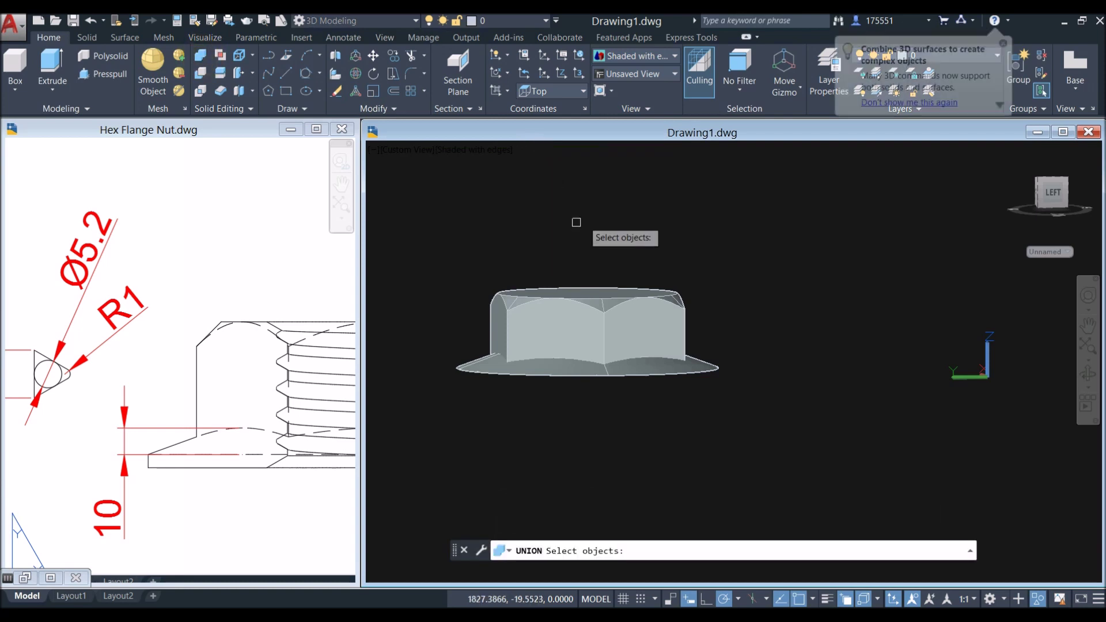
{"action": "left_click", "coordinate": [444, 249]}
{"action": "left_click", "coordinate": [732, 408]}
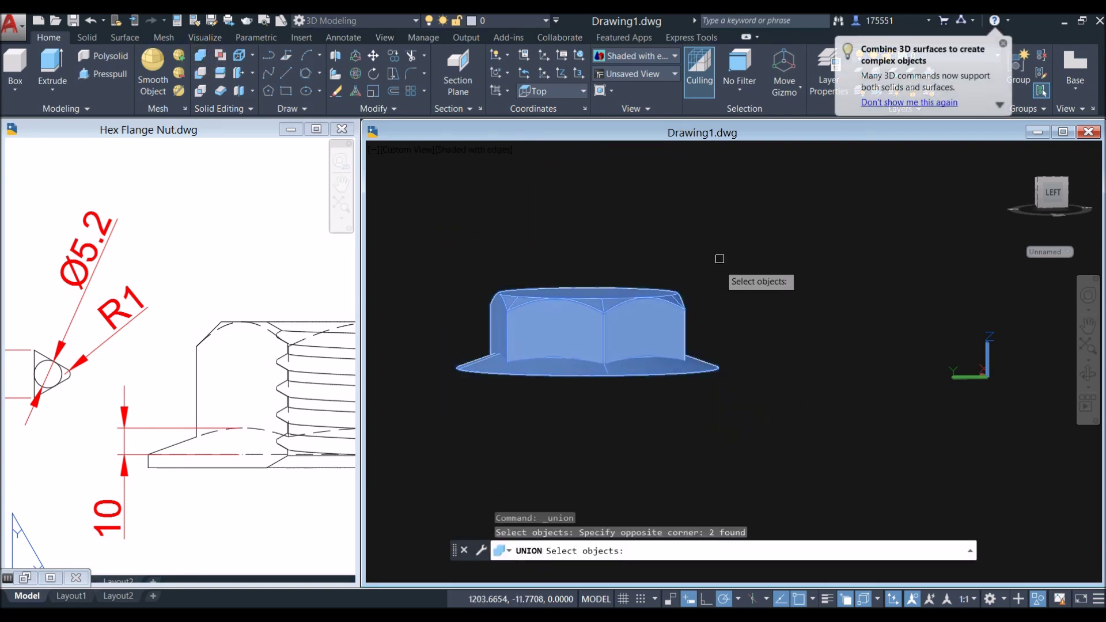
{"action": "key", "text": "Return"}
{"action": "left_click", "coordinate": [660, 326]}
{"action": "middle_click_drag", "start_coordinate": [703, 282], "coordinate": [703, 237], "text": "shift"}
{"action": "key", "text": "Escape"}
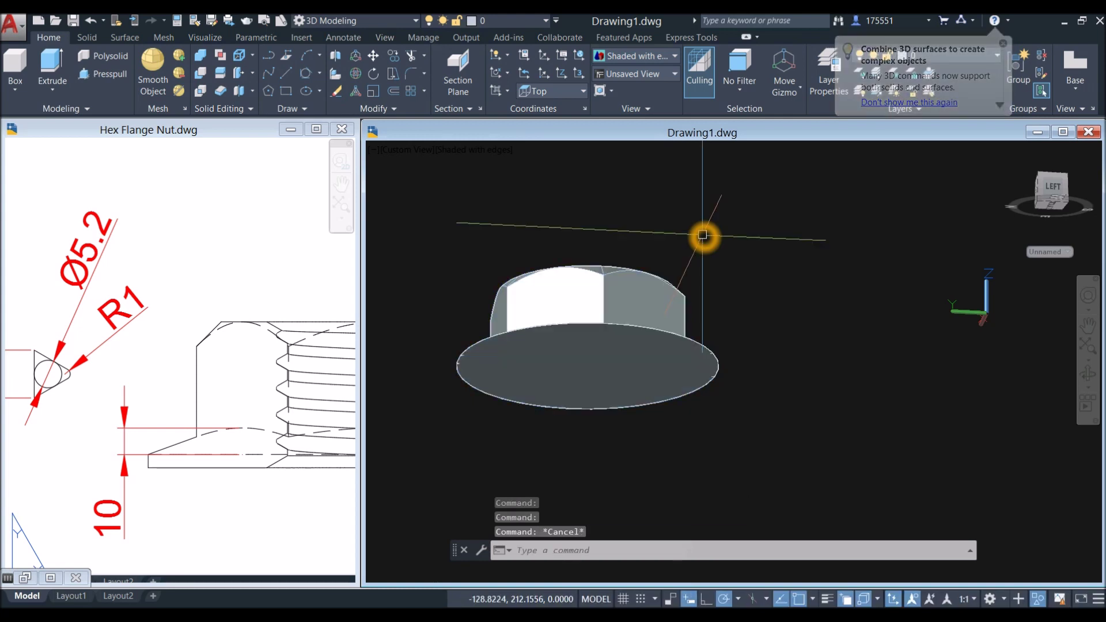
{"action": "left_click", "coordinate": [557, 365]}
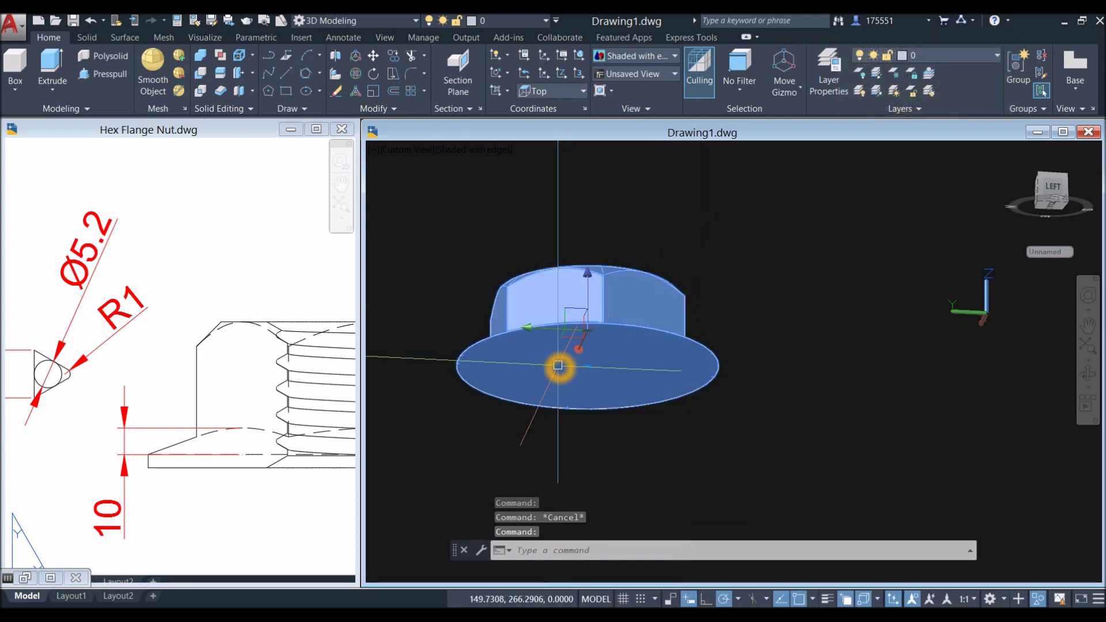
{"action": "key", "text": "Escape"}
- Examine the thickness dimension of the flange's straight rim in the half-section view of the Hex Flange Nut drawing
{"action": "left_click", "coordinate": [254, 511]}
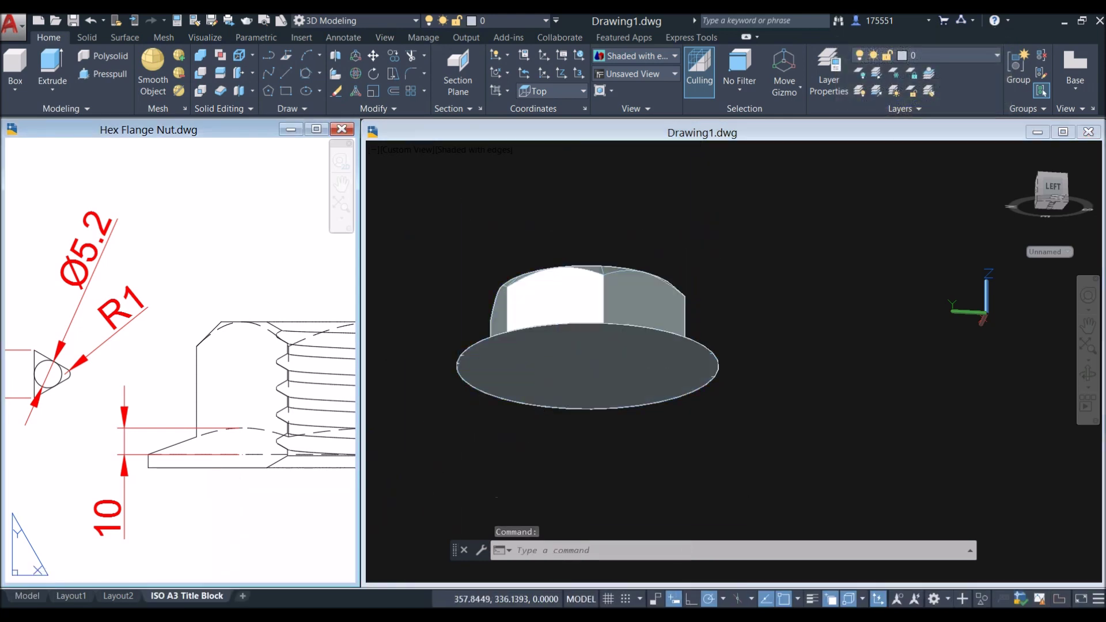
{"action": "scroll", "coordinate": [169, 465], "scroll_direction": "down", "scroll_amount": 4}
{"action": "middle_click_drag", "start_coordinate": [168, 464], "coordinate": [89, 447]}
{"action": "scroll", "coordinate": [261, 447], "scroll_direction": "up", "scroll_amount": 2}
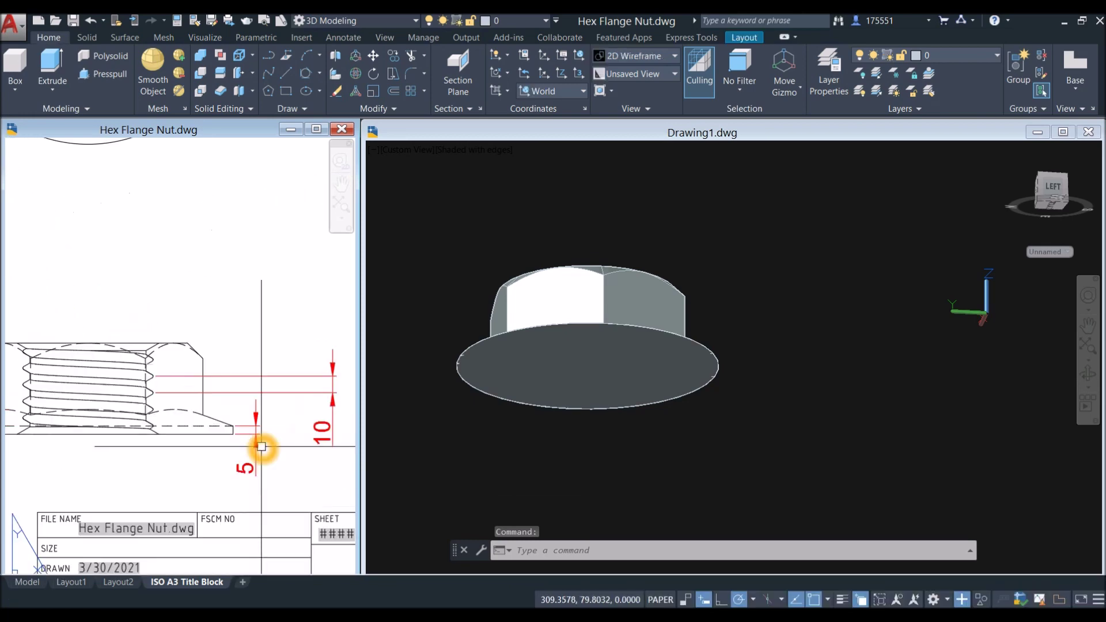
{"action": "left_click", "coordinate": [261, 447]}
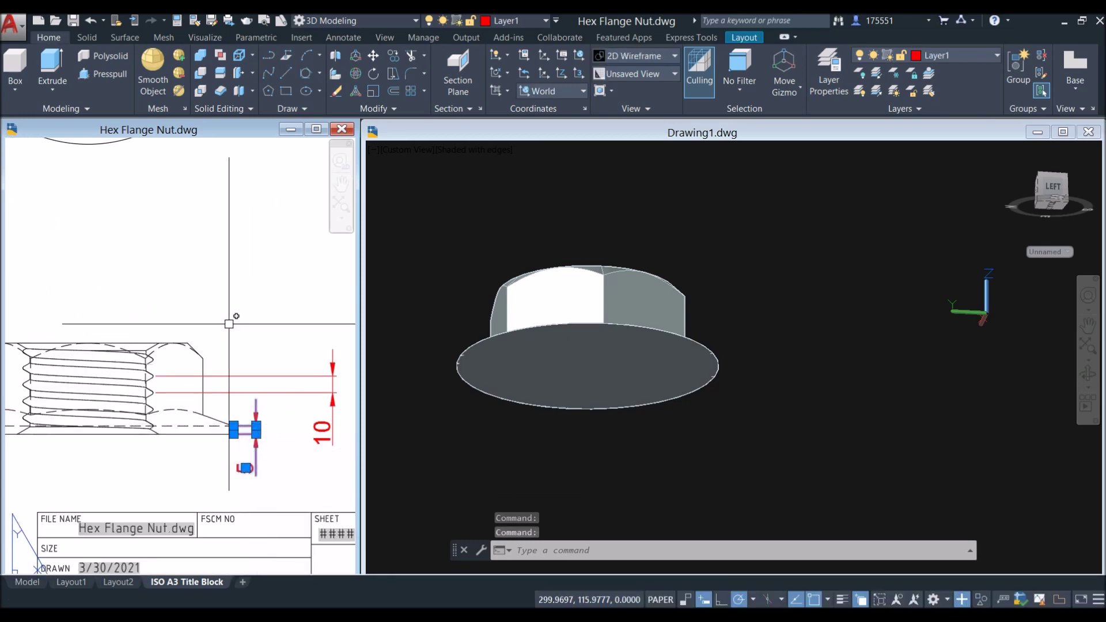
{"action": "key", "text": "Escape"}
{"action": "left_click", "coordinate": [249, 288]}
{"action": "left_click", "coordinate": [427, 207]}
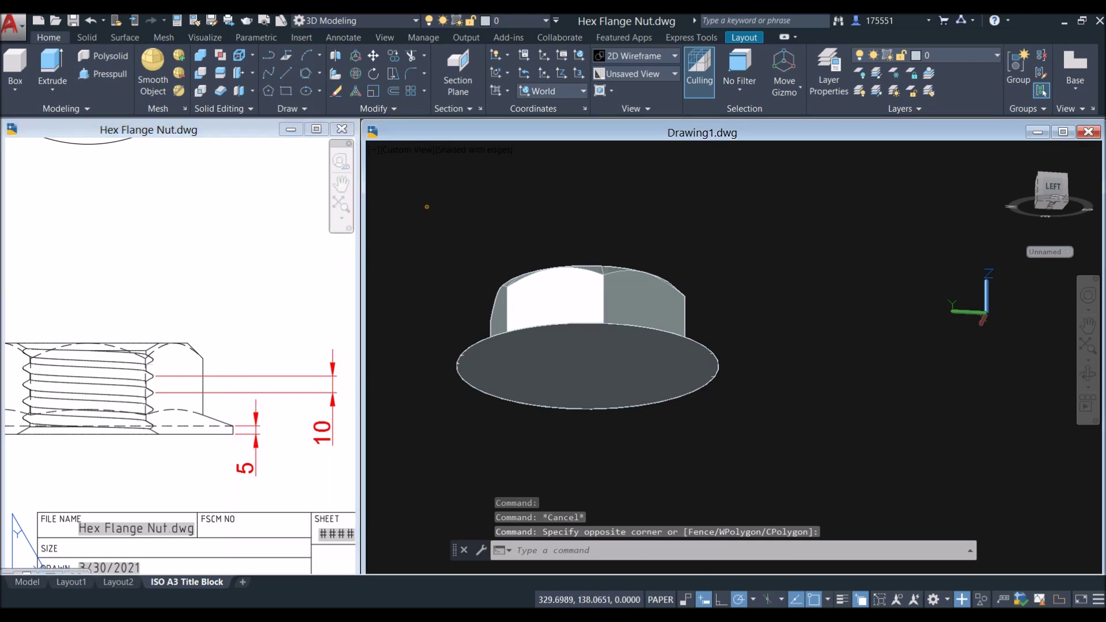
{"action": "left_click", "coordinate": [426, 205]}
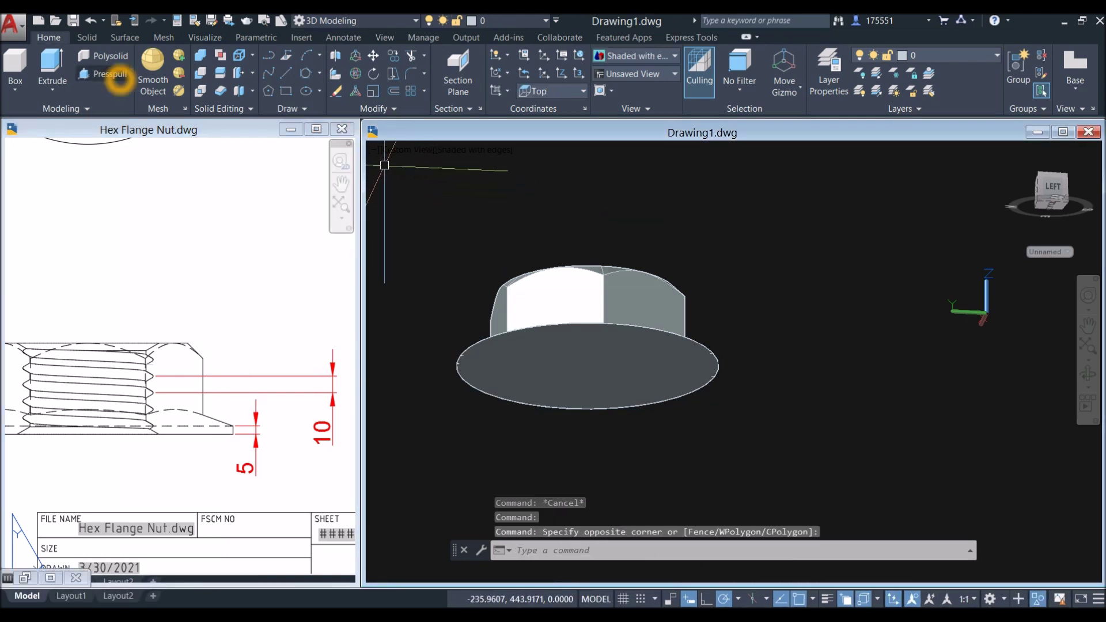
- Presspull the flange's flat bottom face downward by 5 to form the straight rim
{"action": "left_click", "coordinate": [120, 76]}
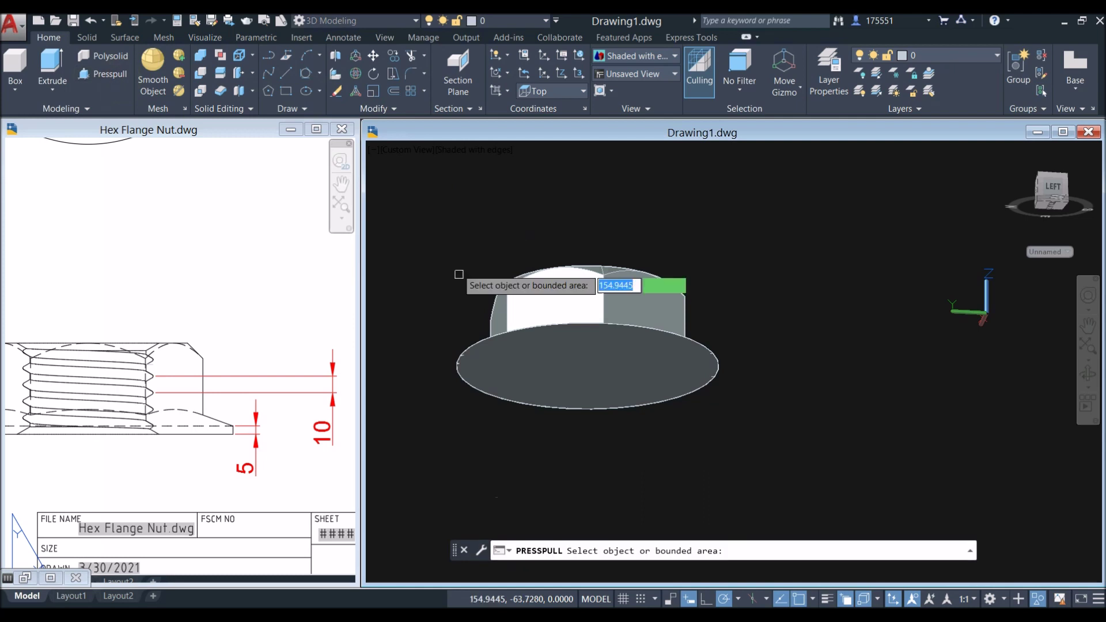
{"action": "left_click", "coordinate": [555, 374]}
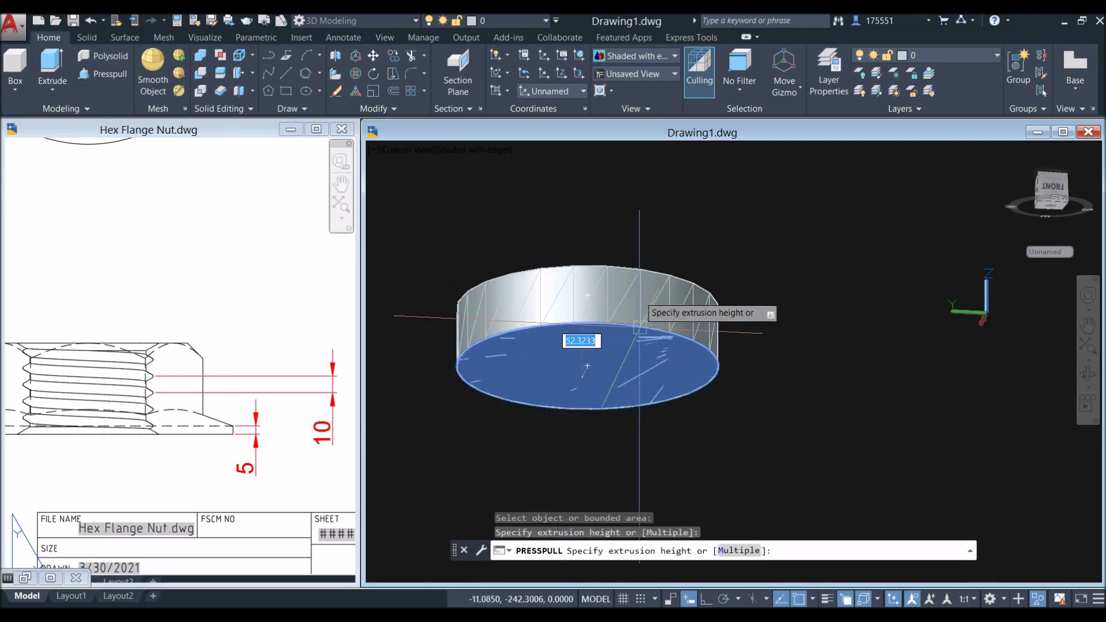
{"action": "left_click", "coordinate": [683, 435]}
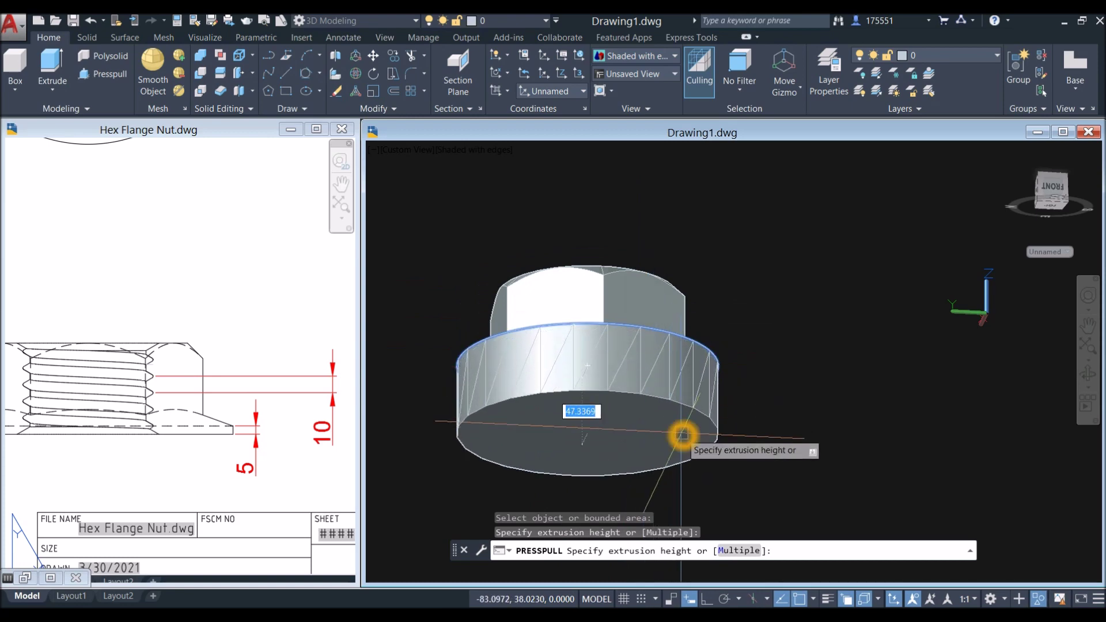
{"action": "key", "text": "Return"}
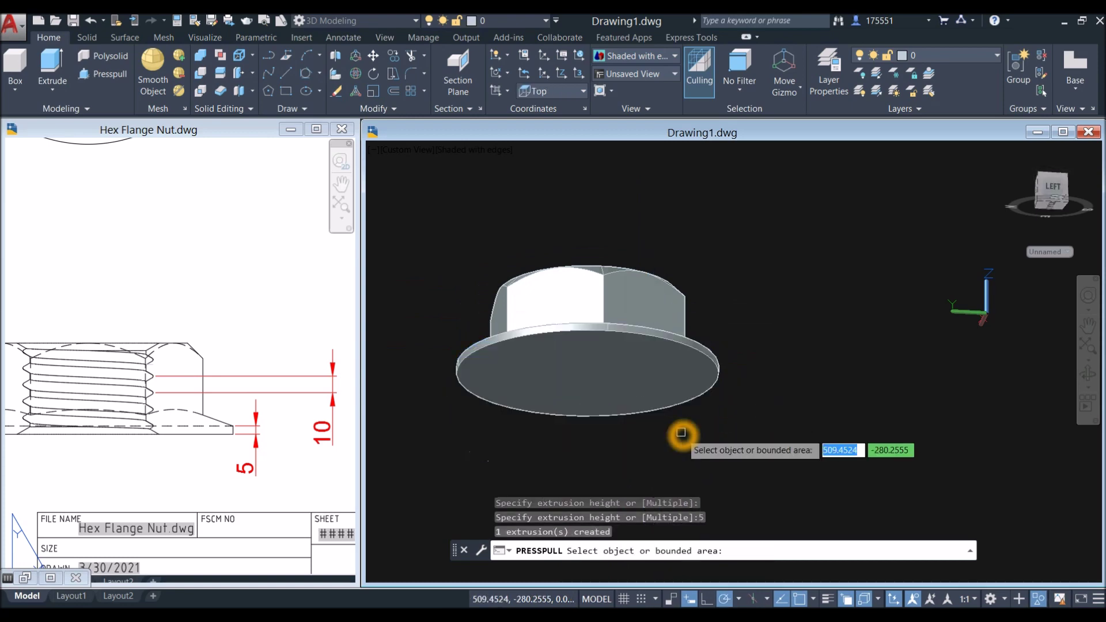
{"action": "key", "text": "Return"}
{"action": "middle_click_drag", "start_coordinate": [704, 284], "coordinate": [602, 322], "text": "shift"}
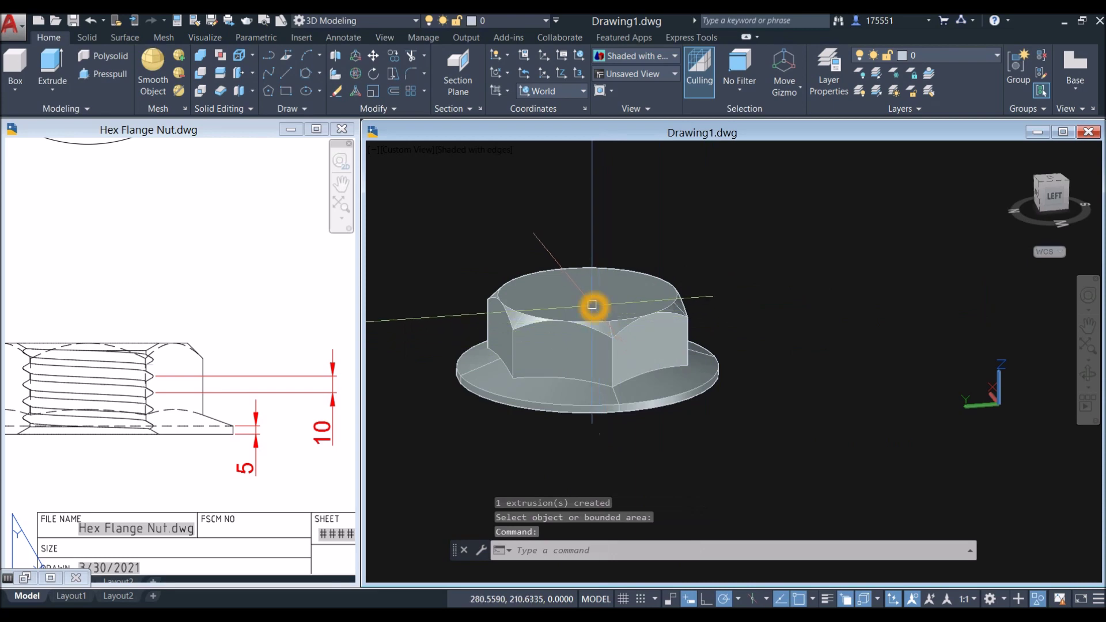
- Examine the diameter dimensions around the threaded hole in the top view of the Hex Flange Nut drawing
{"action": "left_click", "coordinate": [246, 353]}
{"action": "scroll", "coordinate": [247, 340], "scroll_direction": "down", "scroll_amount": 2}
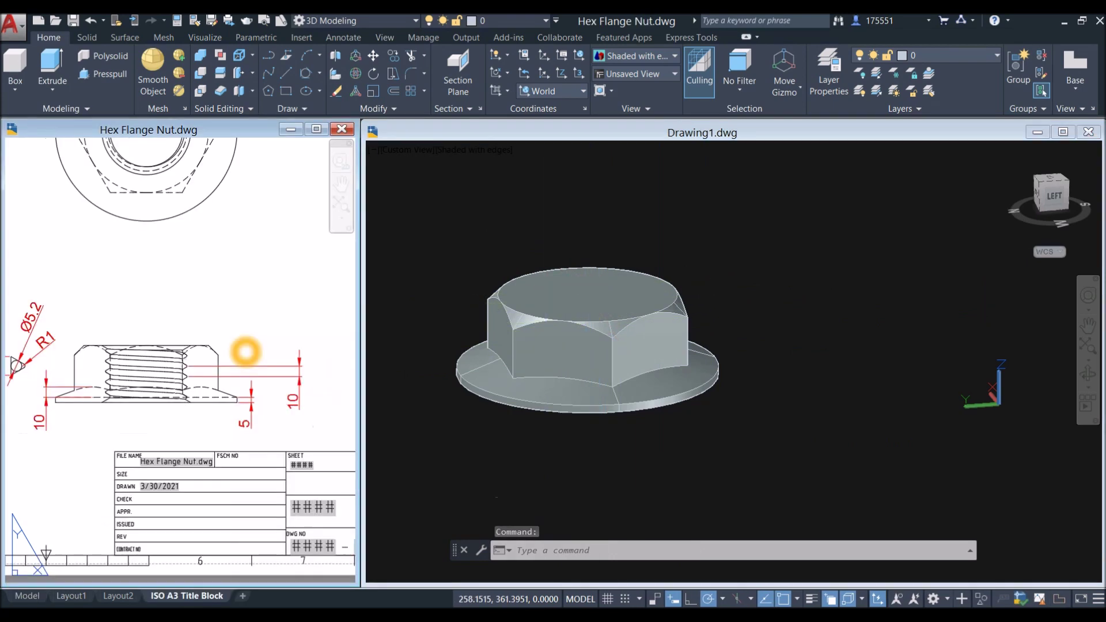
{"action": "scroll", "coordinate": [291, 426], "scroll_direction": "down", "scroll_amount": 5}
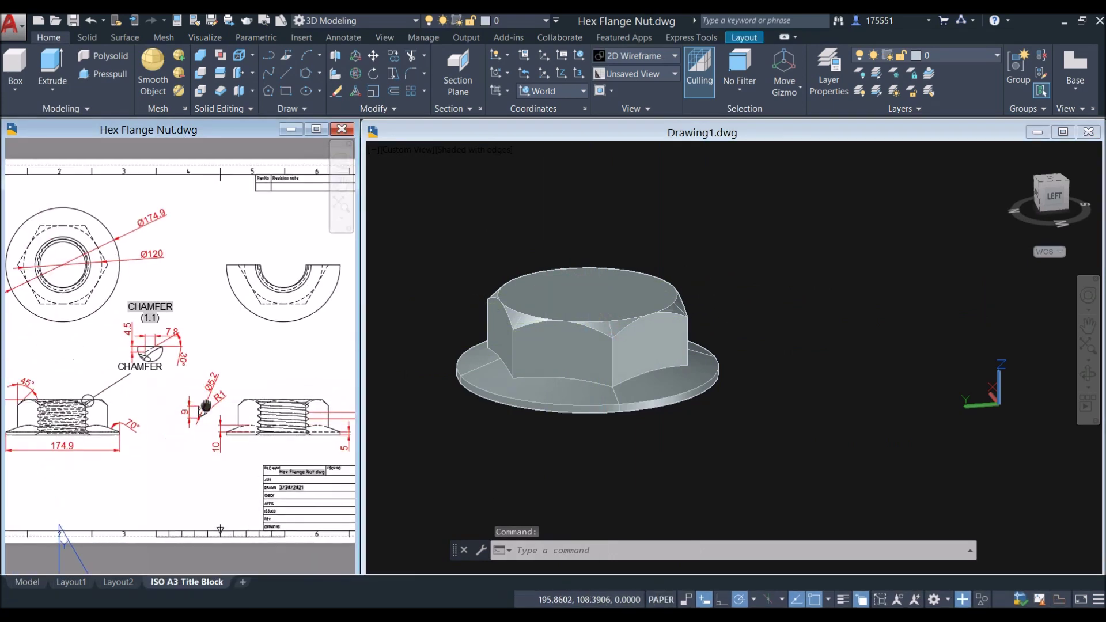
{"action": "scroll", "coordinate": [230, 414], "scroll_direction": "up", "scroll_amount": 4}
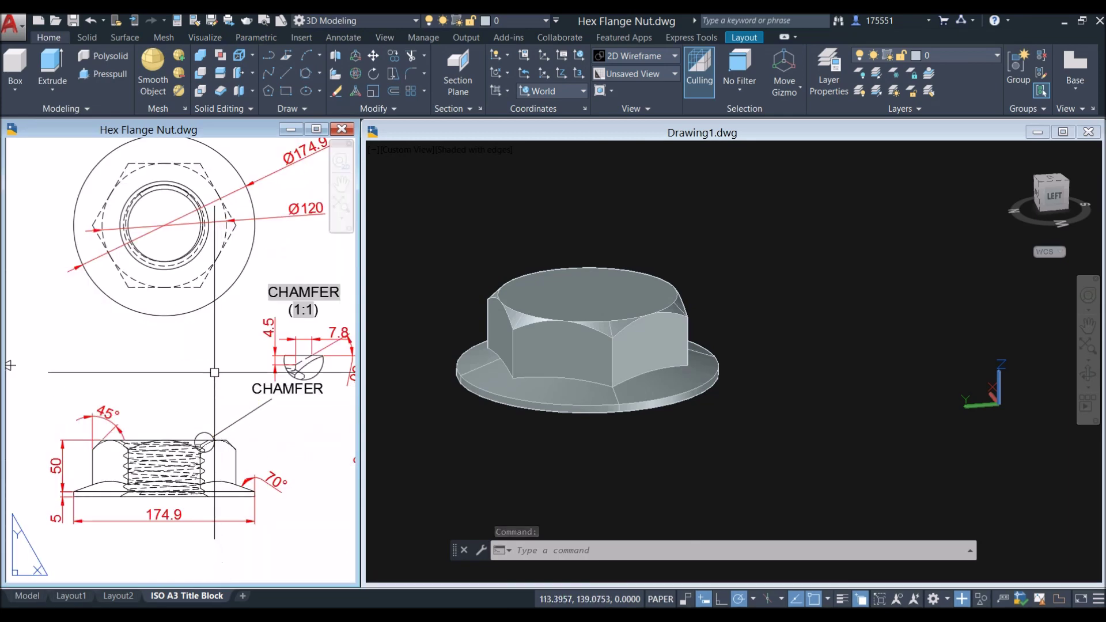
{"action": "middle_click_drag", "start_coordinate": [225, 255], "coordinate": [188, 310]}
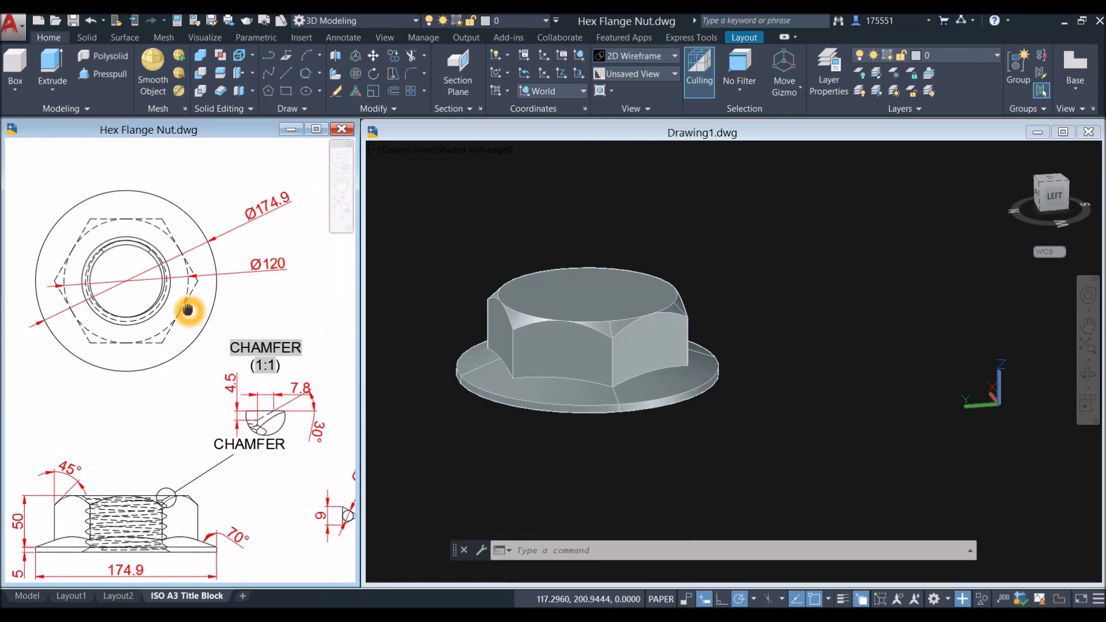
{"action": "left_click", "coordinate": [233, 276]}
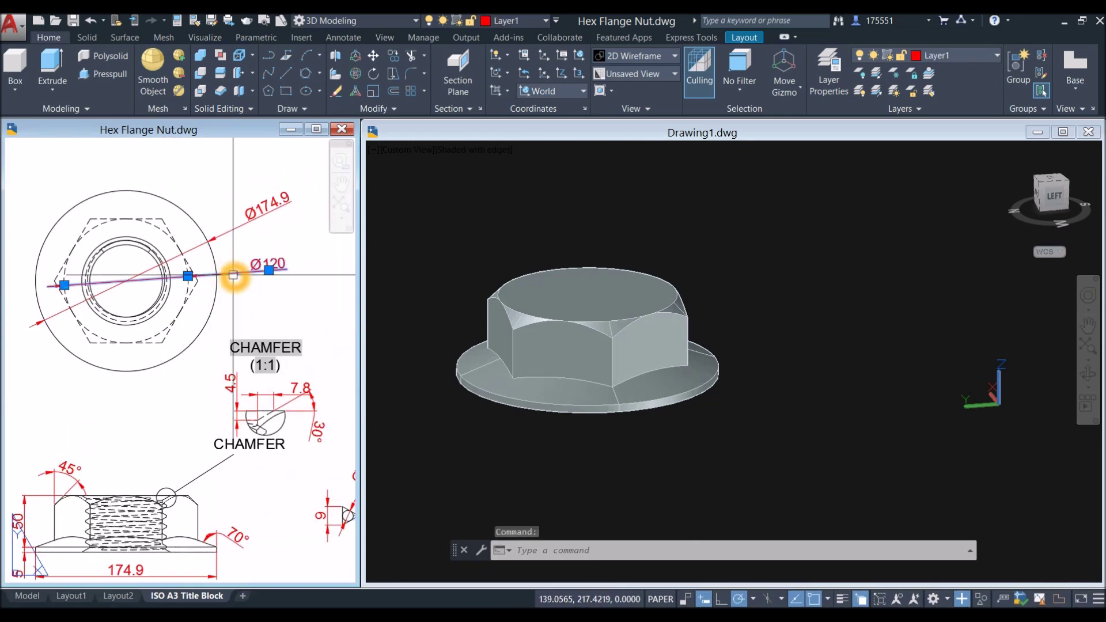
{"action": "key", "text": "Escape"}
{"action": "left_click", "coordinate": [622, 235]}
{"action": "type", "text": "c"}
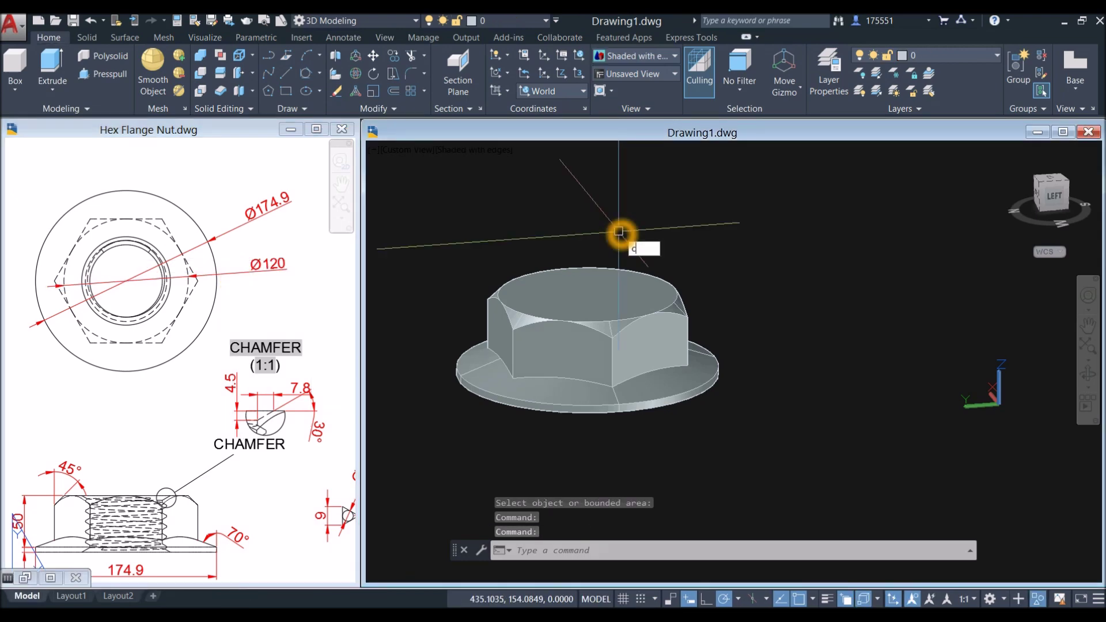
{"action": "key", "text": "Return"}
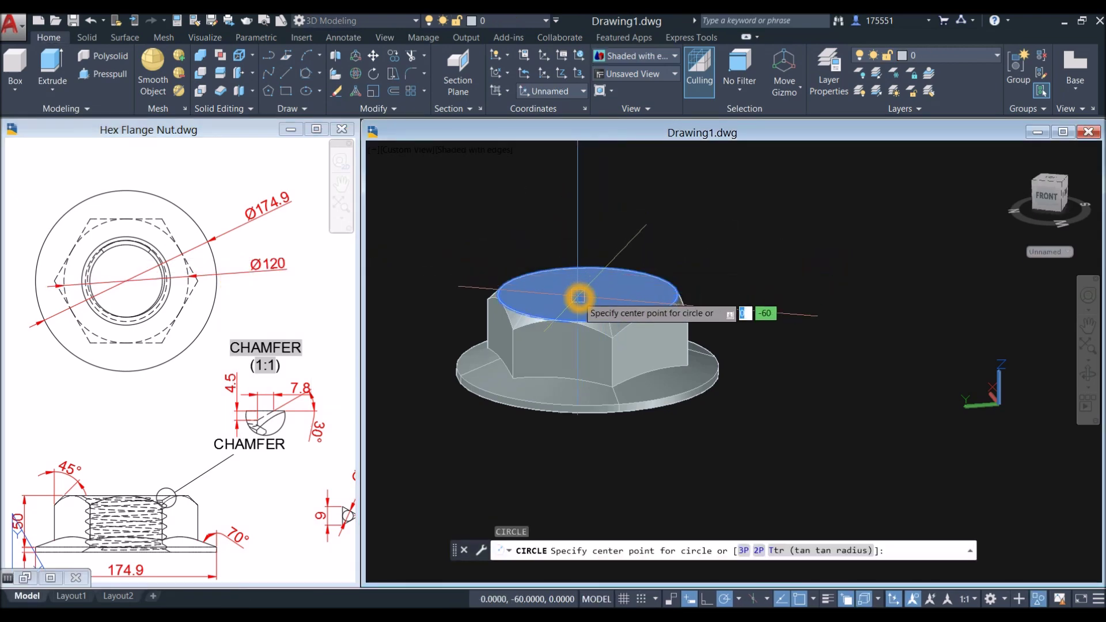
{"action": "scroll", "coordinate": [579, 297], "scroll_direction": "up", "scroll_amount": 4}
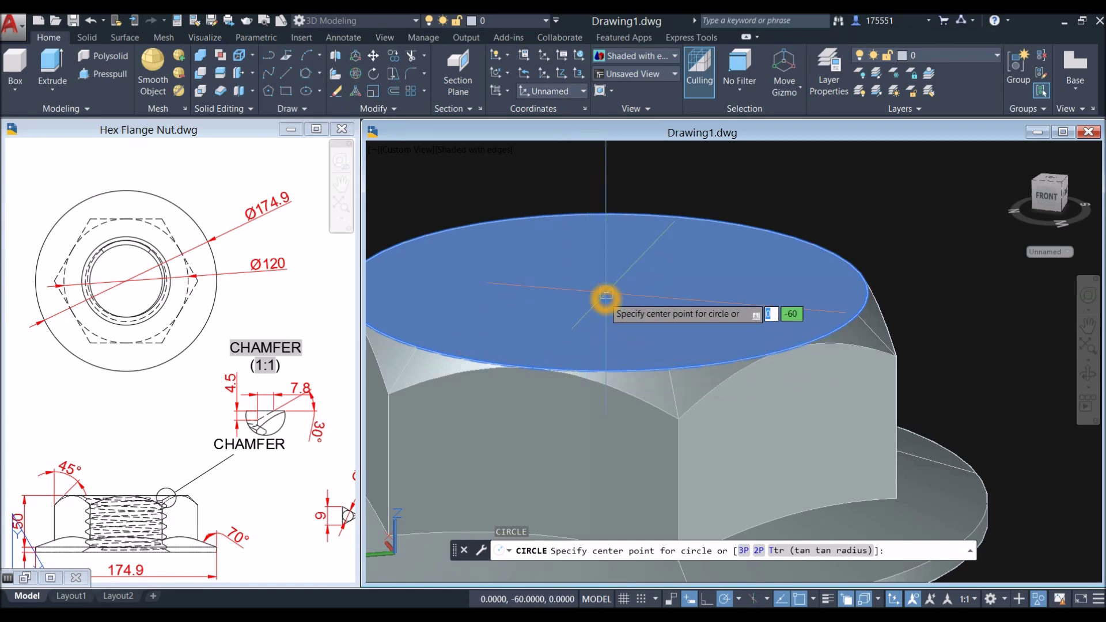
{"action": "left_click", "coordinate": [605, 298]}
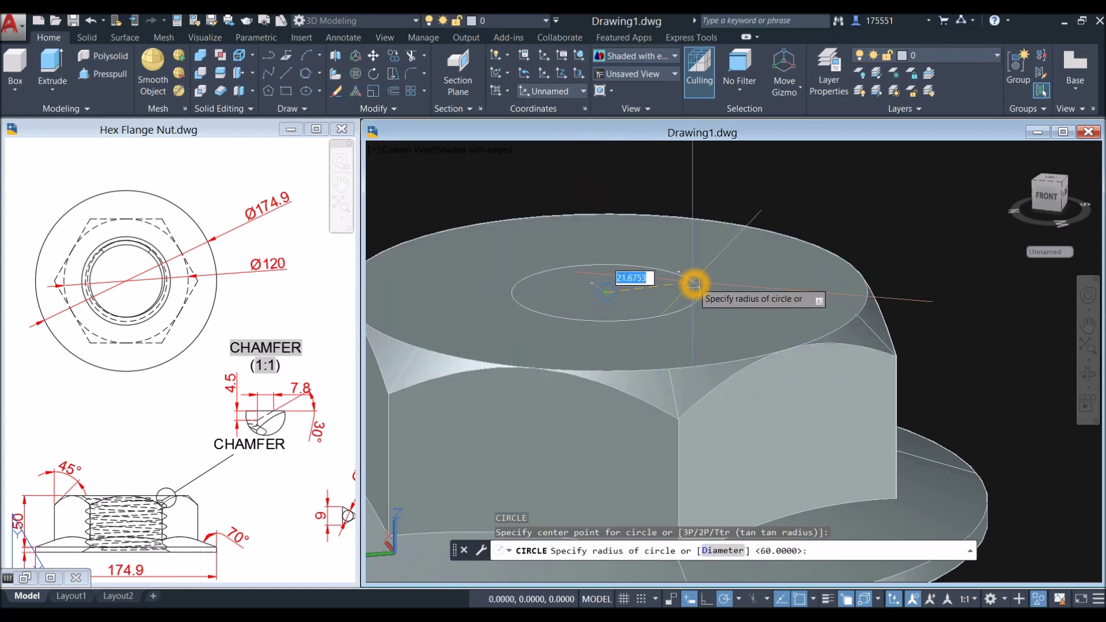
{"action": "type", "text": "d"}
{"action": "key", "text": "Return"}
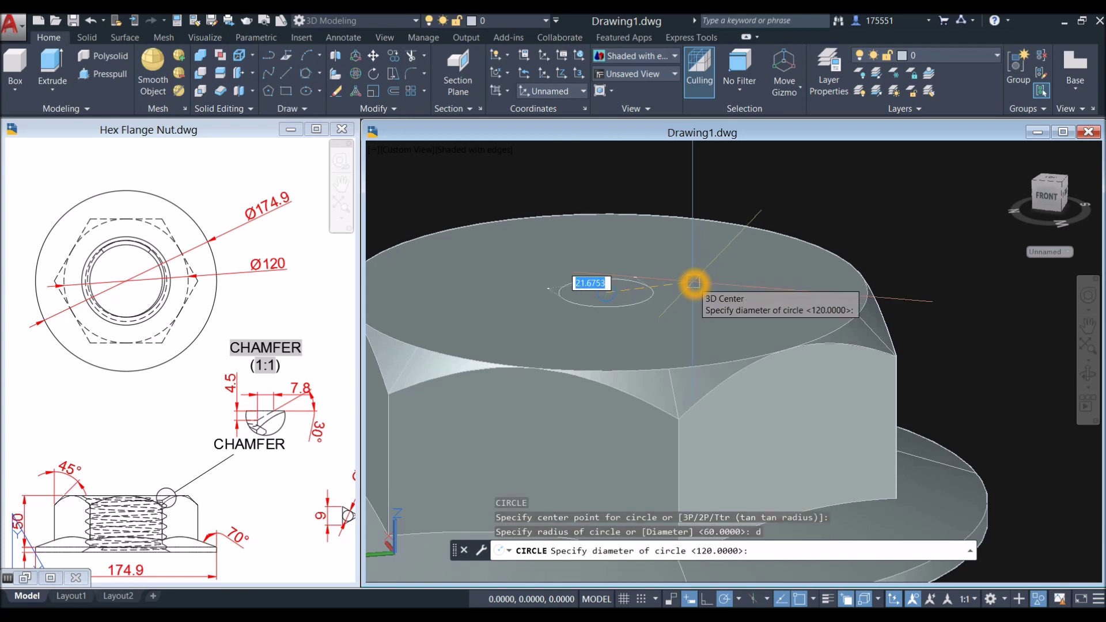
{"action": "key", "text": "Escape"}
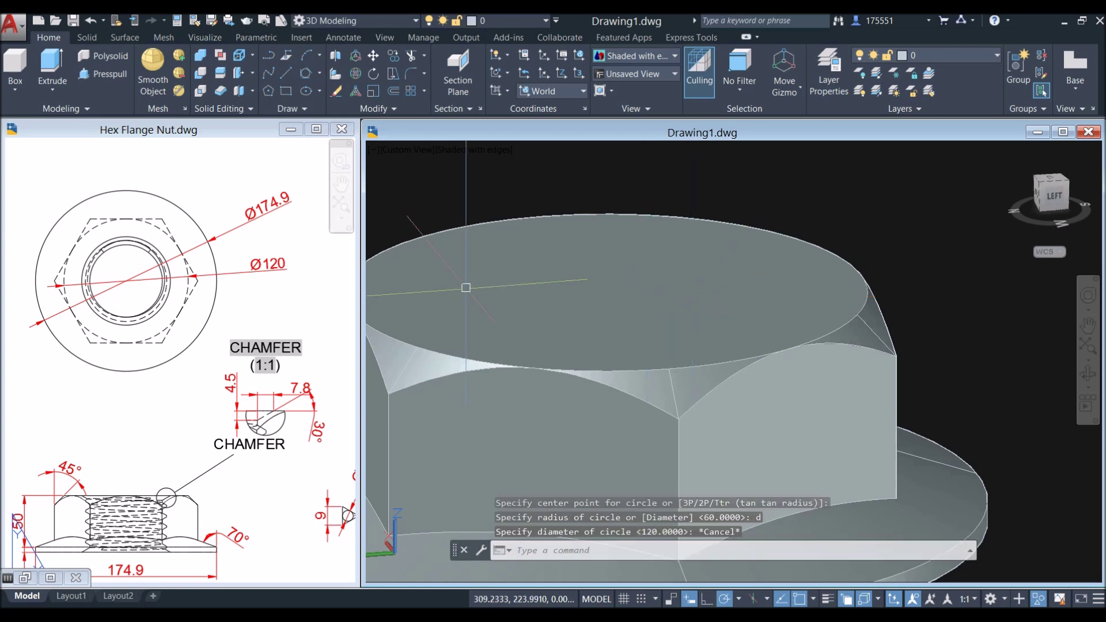
- Try to add a linear dimension at the threaded hole in the top view of the Hex Flange Nut drawing
{"action": "left_click", "coordinate": [185, 271]}
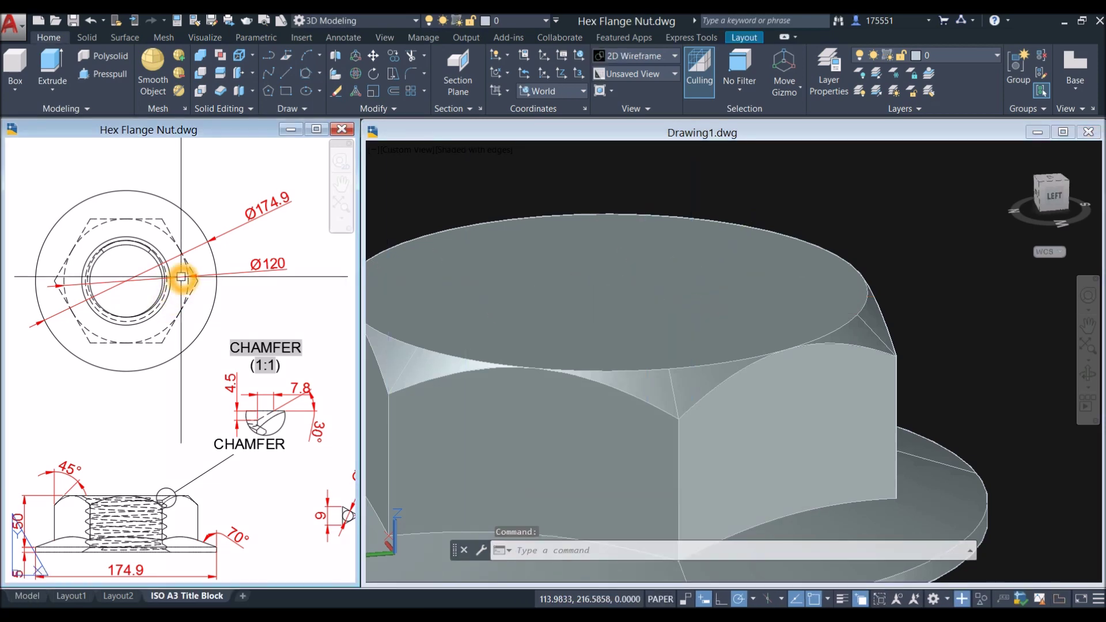
{"action": "middle_click_drag", "start_coordinate": [180, 271], "coordinate": [199, 237]}
{"action": "left_click", "coordinate": [343, 38]}
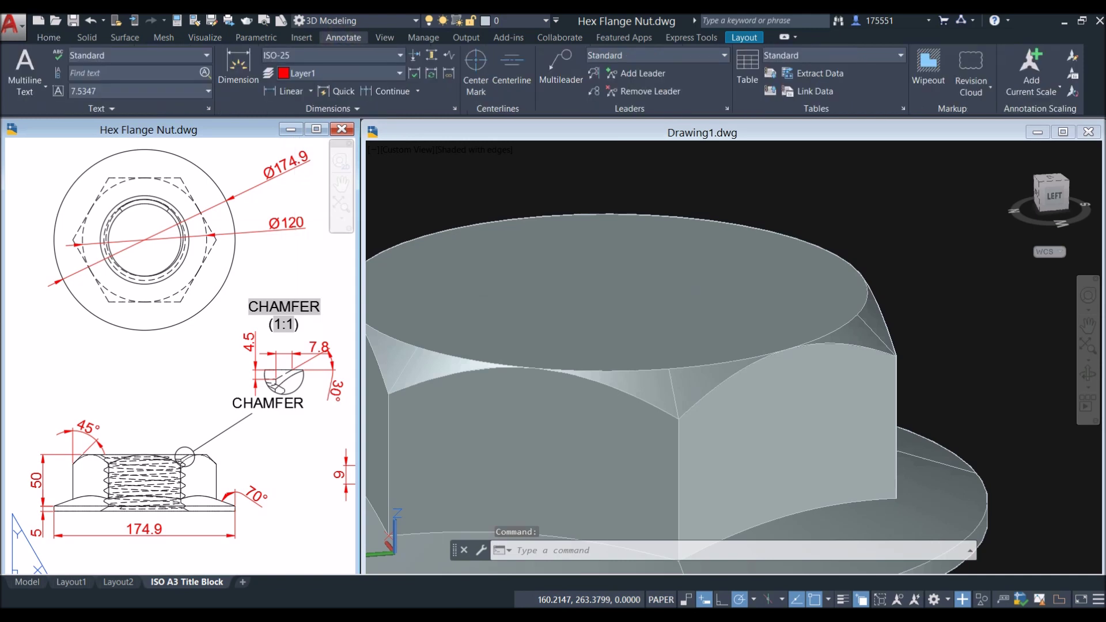
{"action": "left_click", "coordinate": [282, 91]}
{"action": "scroll", "coordinate": [116, 242], "scroll_direction": "up", "scroll_amount": 5}
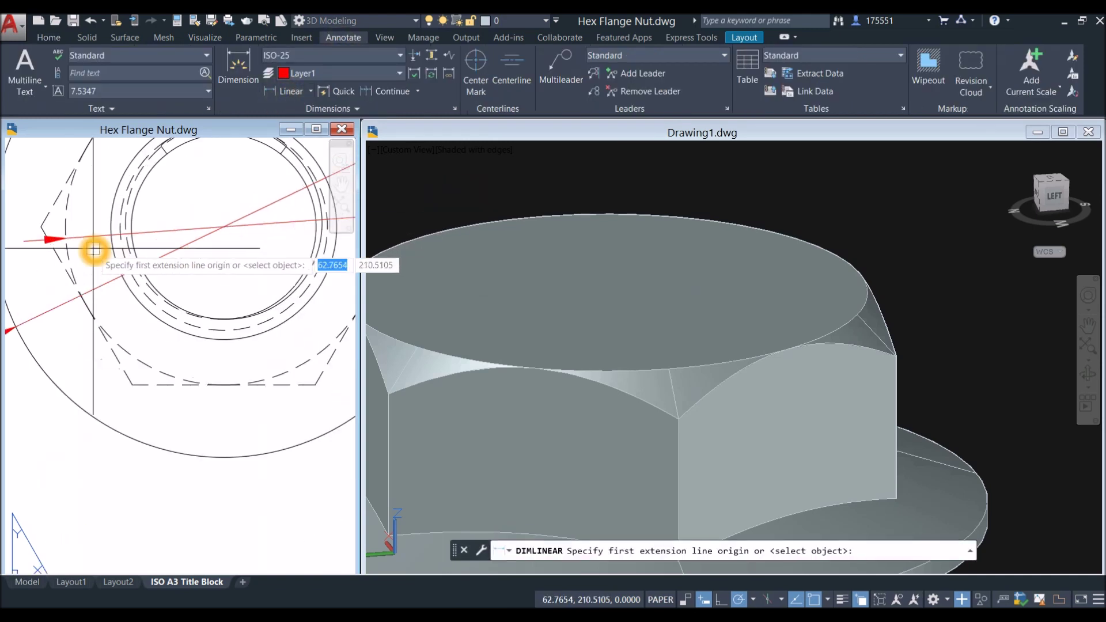
{"action": "key", "text": "Escape"}
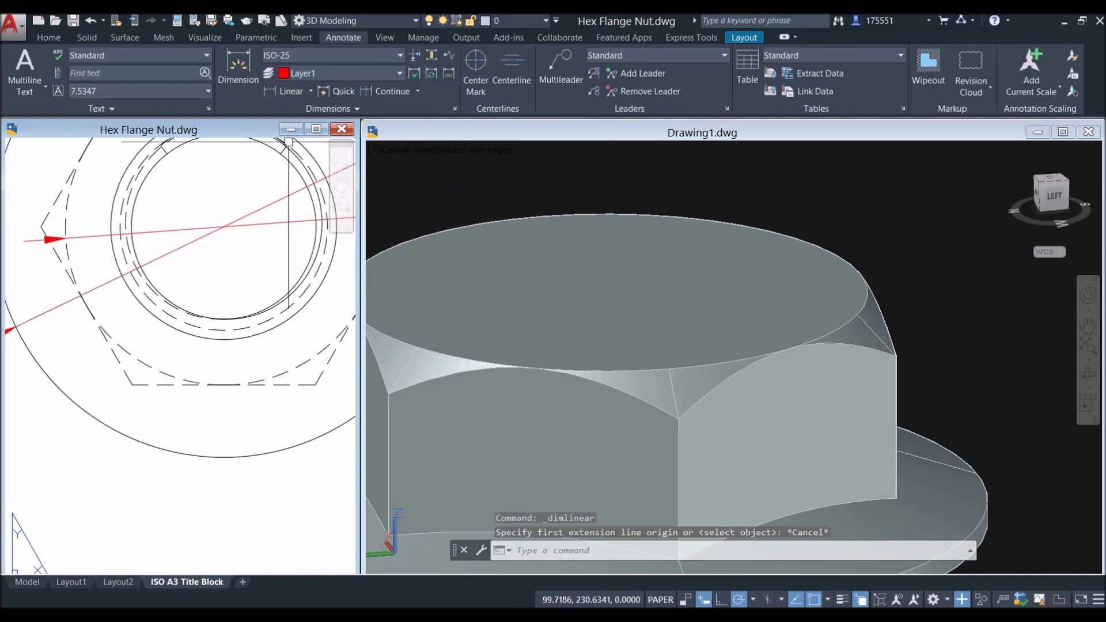
- Add a diameter dimension to the threaded hole's inner circle in the top view of the Hex Flange Nut drawing
{"action": "left_click", "coordinate": [310, 91]}
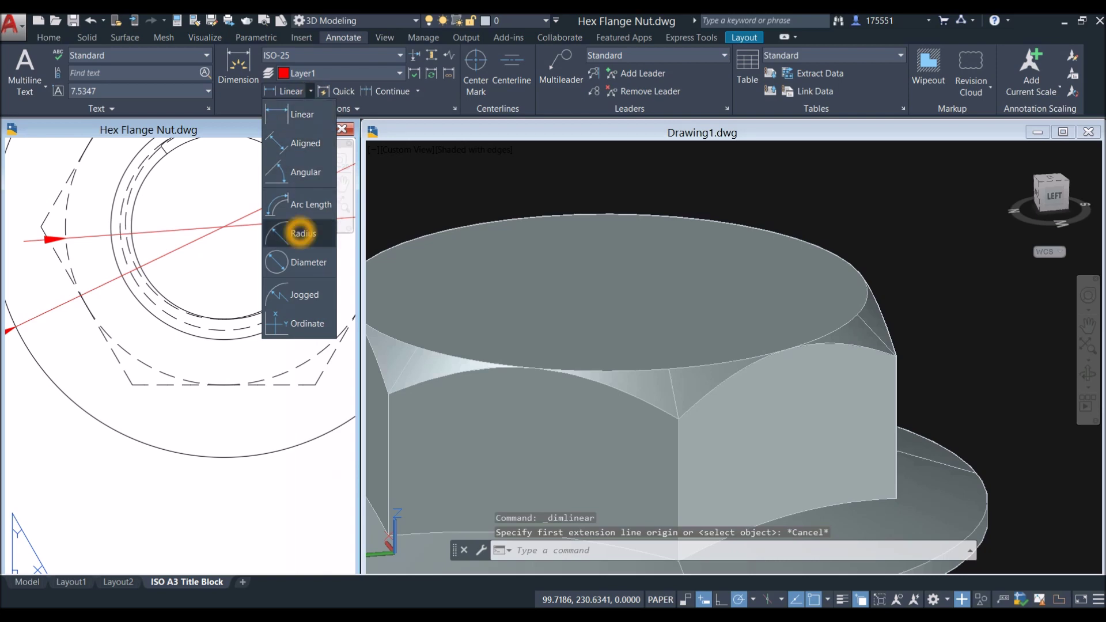
{"action": "left_click", "coordinate": [308, 262]}
{"action": "scroll", "coordinate": [193, 278], "scroll_direction": "down", "scroll_amount": 5}
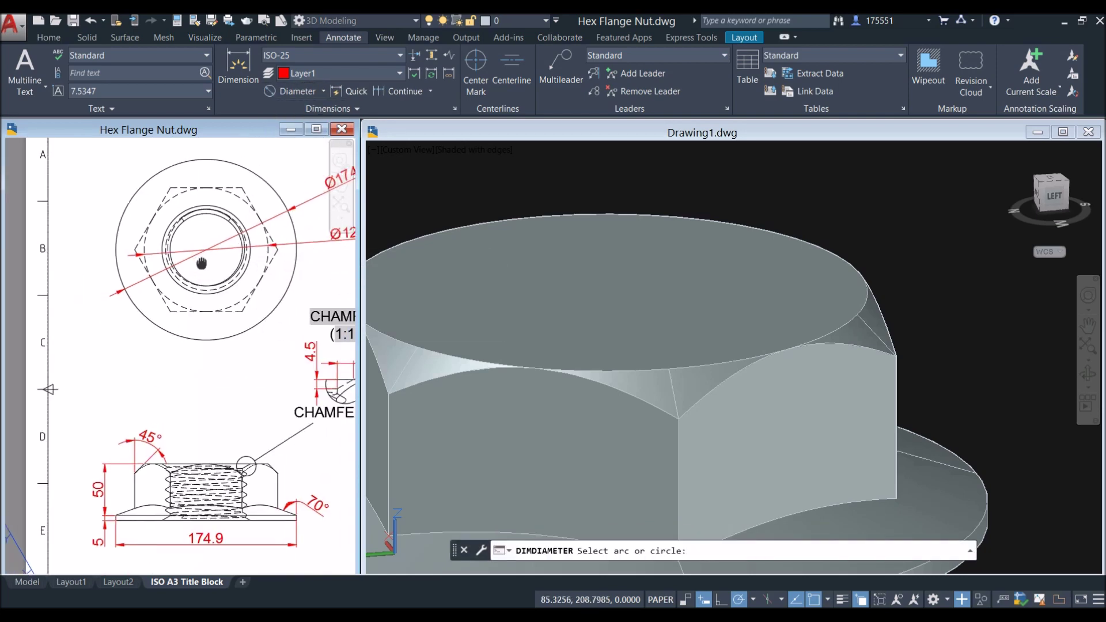
{"action": "scroll", "coordinate": [193, 277], "scroll_direction": "up", "scroll_amount": 4}
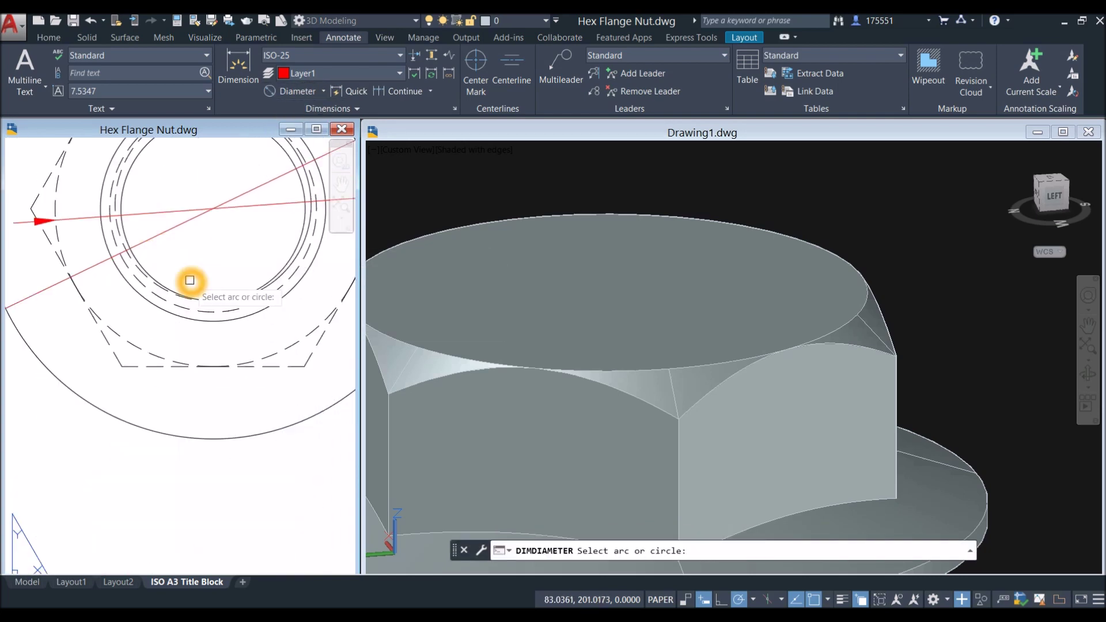
{"action": "left_click", "coordinate": [131, 233]}
{"action": "scroll", "coordinate": [138, 242], "scroll_direction": "down", "scroll_amount": 3}
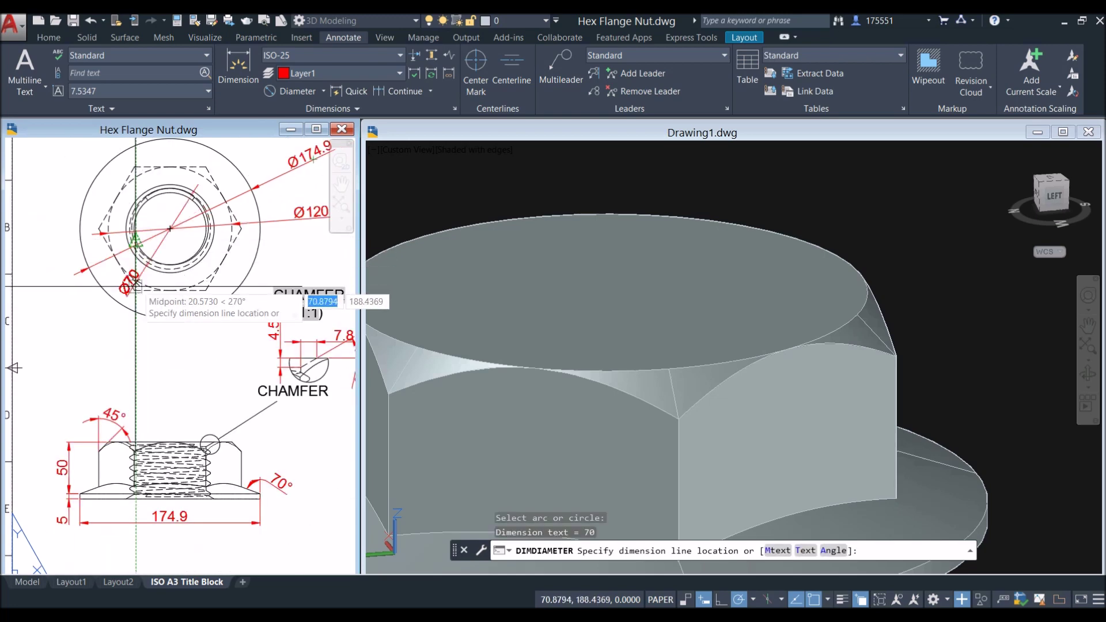
{"action": "left_click", "coordinate": [71, 329]}
- In Drawing1, draw a circle of diameter 70 centred on the nut's top face
{"action": "left_click", "coordinate": [651, 192]}
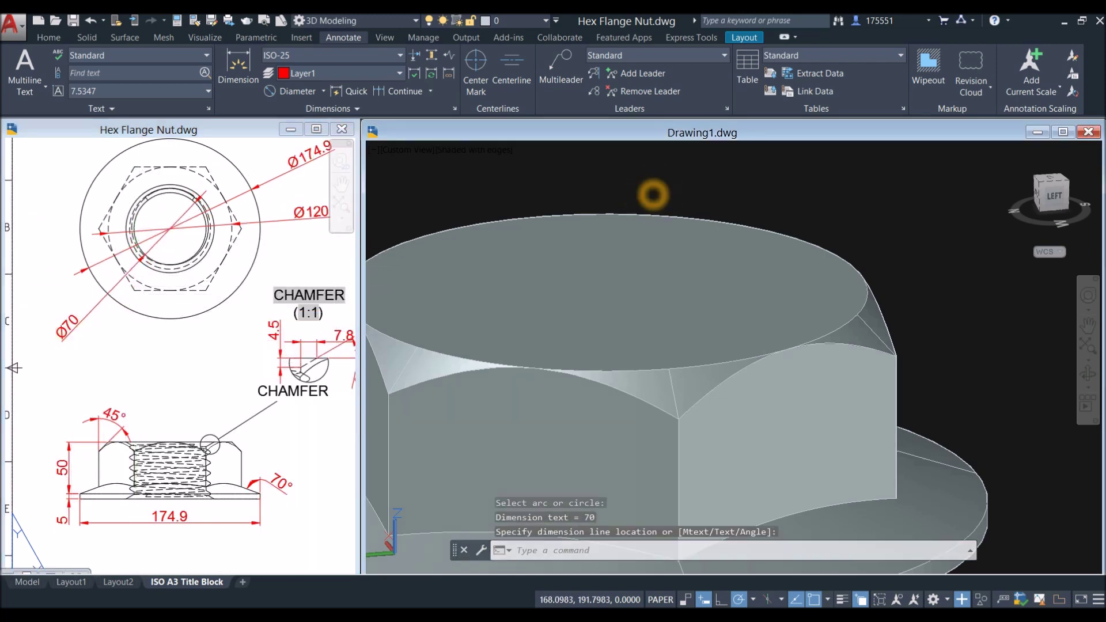
{"action": "type", "text": "c"}
{"action": "key", "text": "Return"}
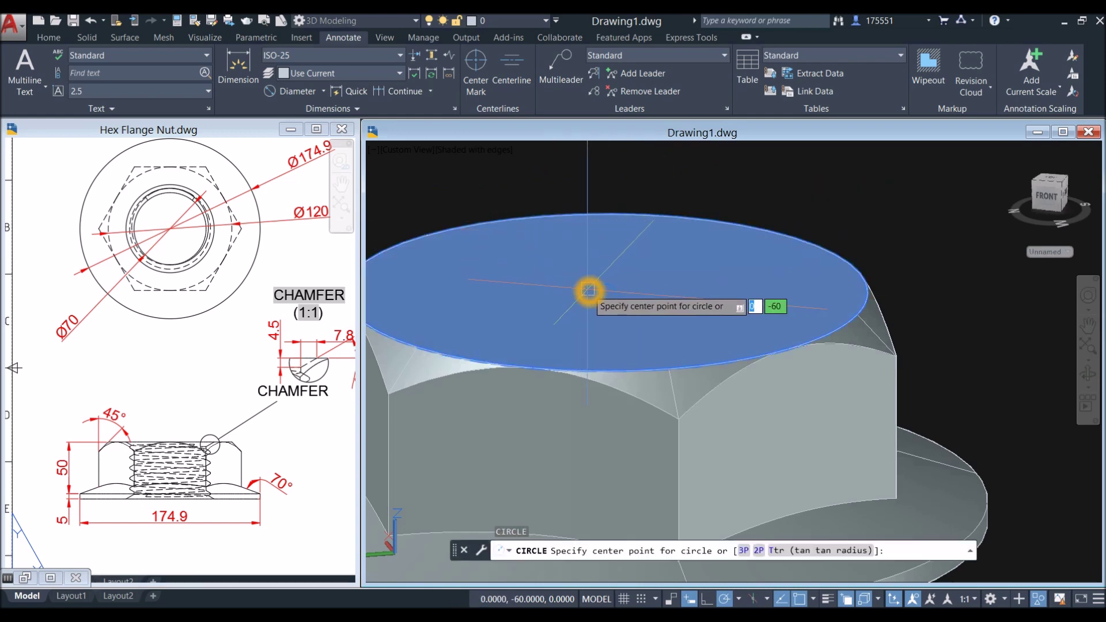
{"action": "scroll", "coordinate": [596, 299], "scroll_direction": "up", "scroll_amount": 2}
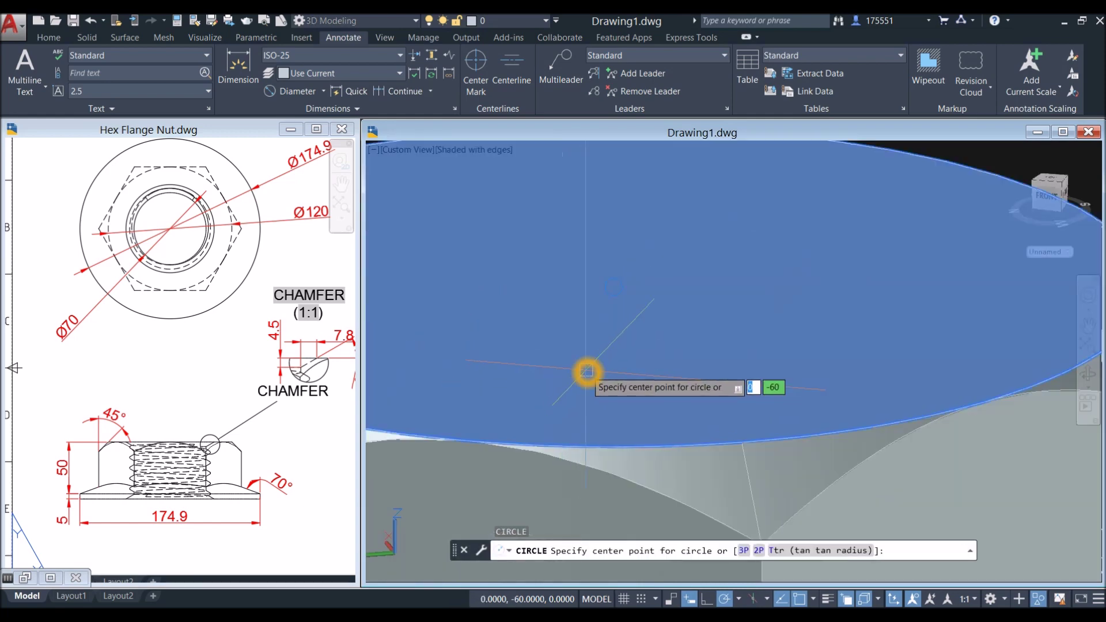
{"action": "left_click", "coordinate": [613, 289]}
{"action": "scroll", "coordinate": [631, 312], "scroll_direction": "down", "scroll_amount": 5}
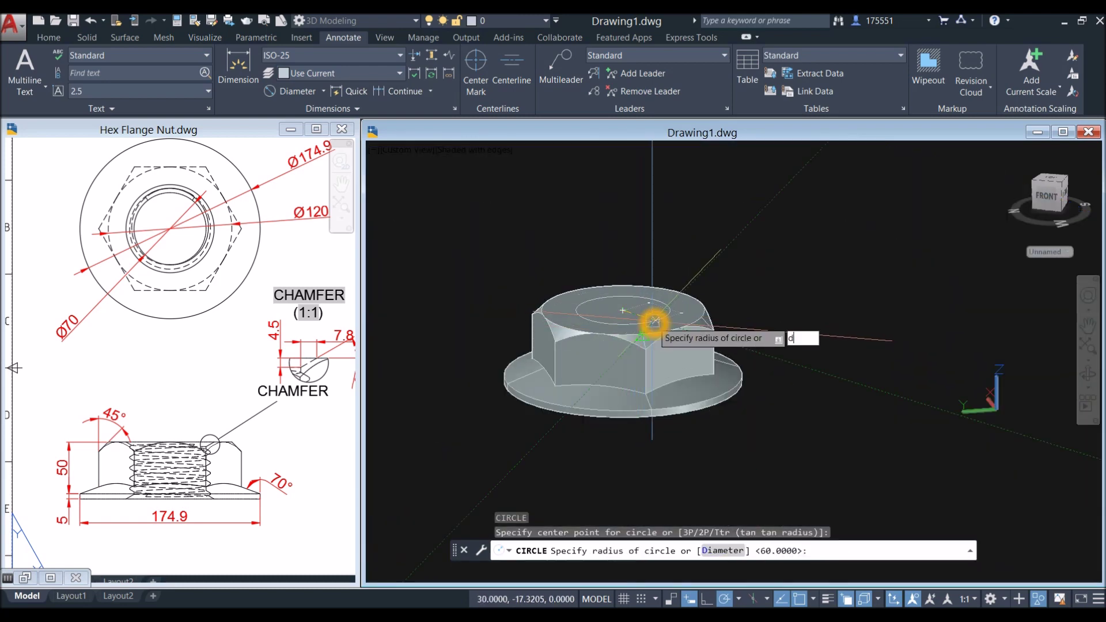
{"action": "key", "text": "Return"}
{"action": "type", "text": "70"}
{"action": "key", "text": "Return"}
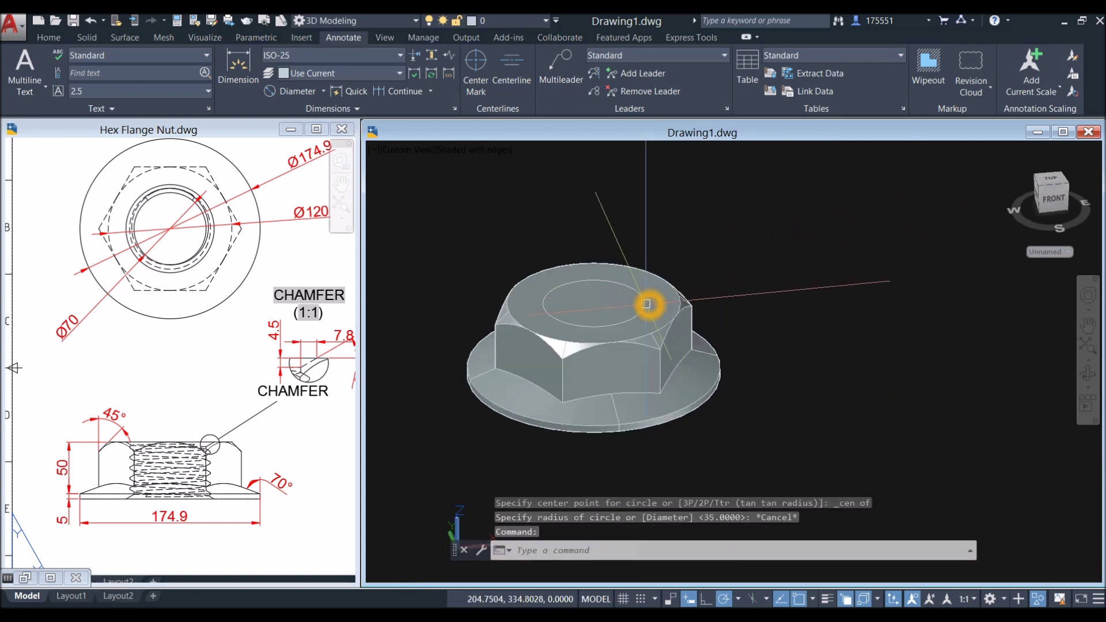
- Extrude the circle on the top face downward through the whole nut, ending below the flange
{"action": "left_click", "coordinate": [644, 306]}
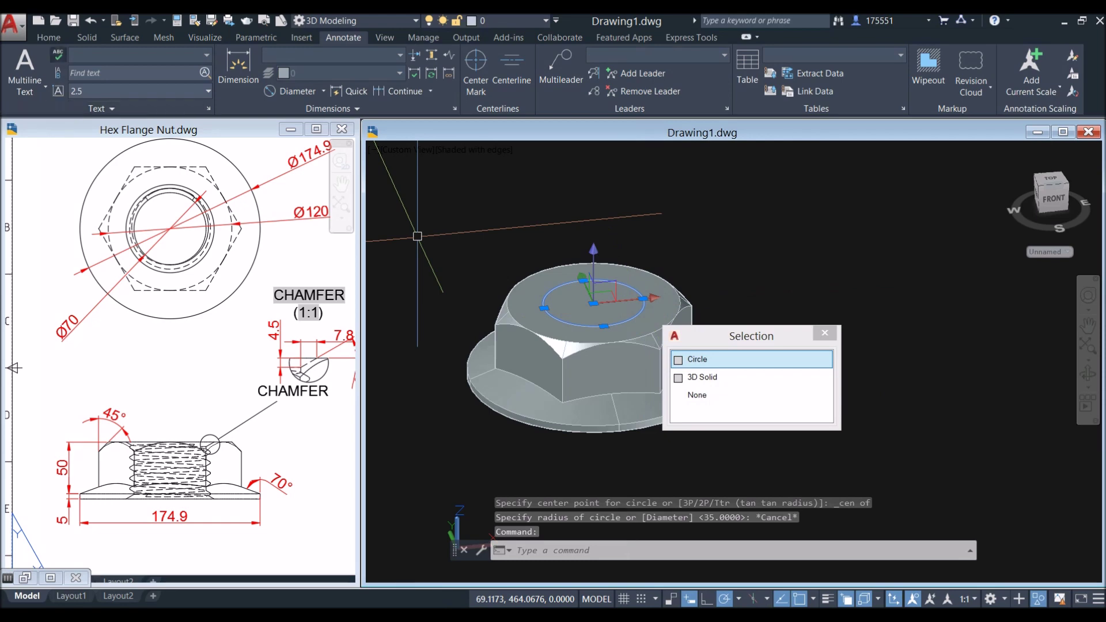
{"action": "left_click", "coordinate": [48, 36]}
{"action": "left_click", "coordinate": [52, 66]}
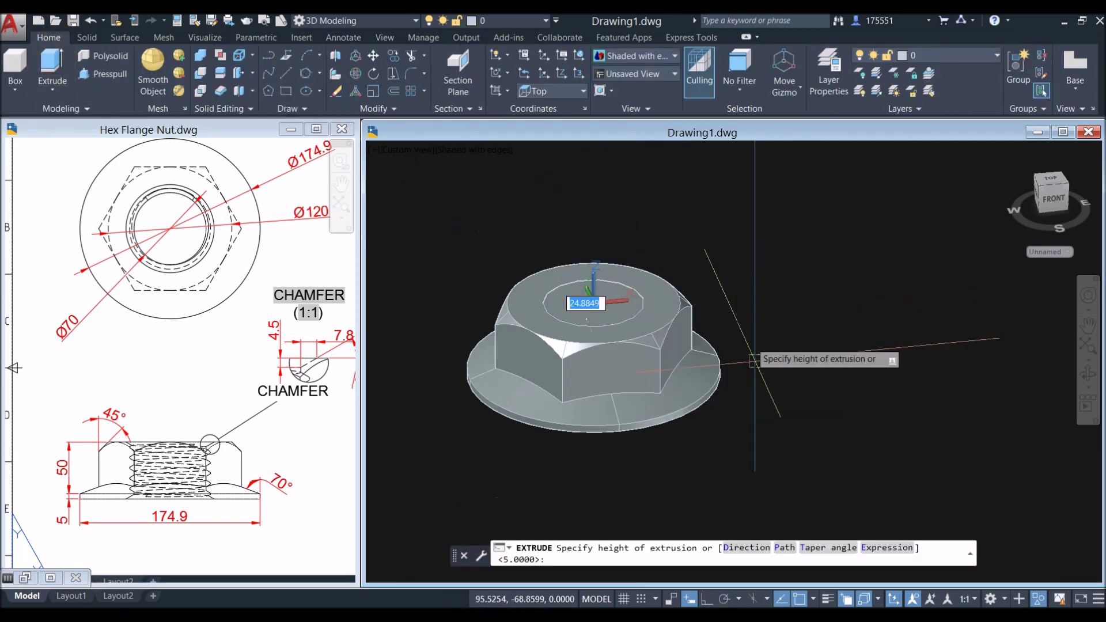
{"action": "left_click", "coordinate": [775, 457]}
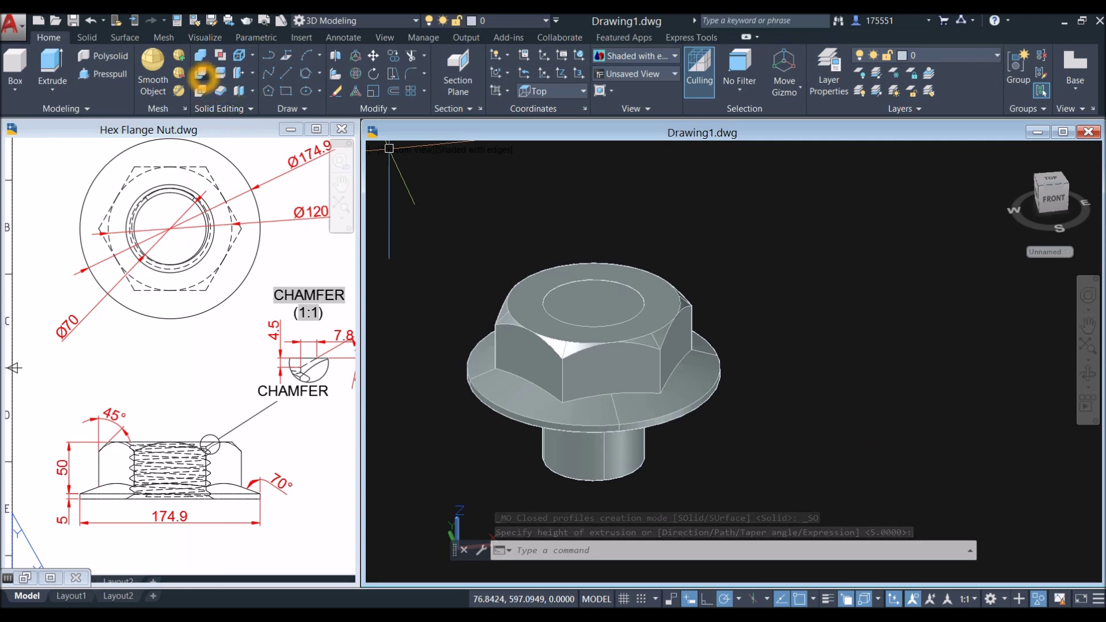
- Subtract the extruded cylinder from the nut solid to open the central through hole
{"action": "left_click", "coordinate": [201, 73]}
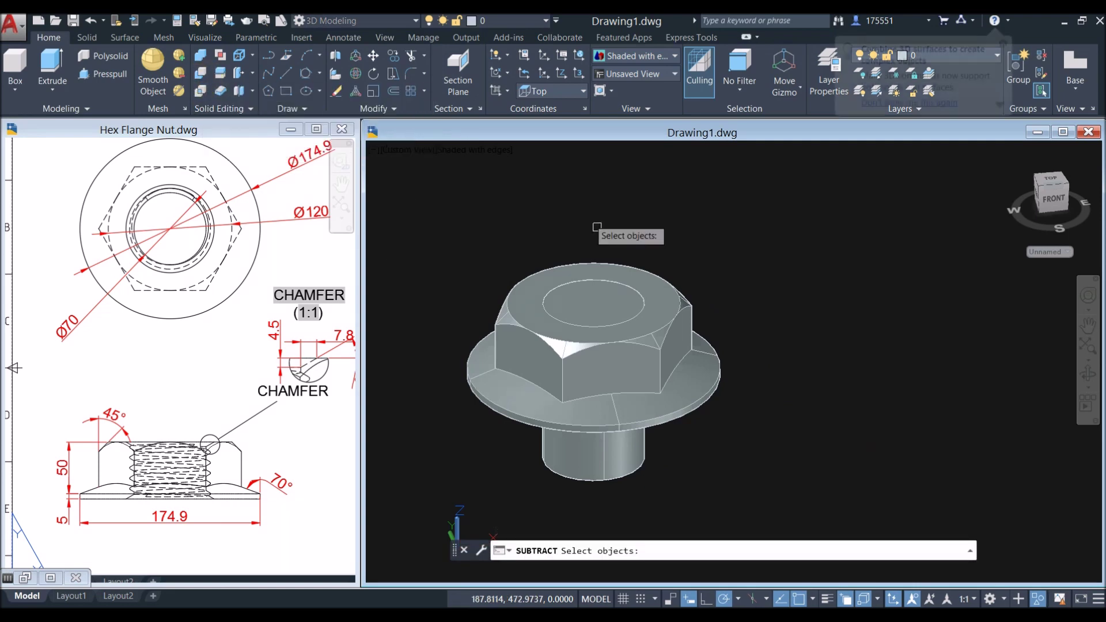
{"action": "left_click", "coordinate": [654, 279]}
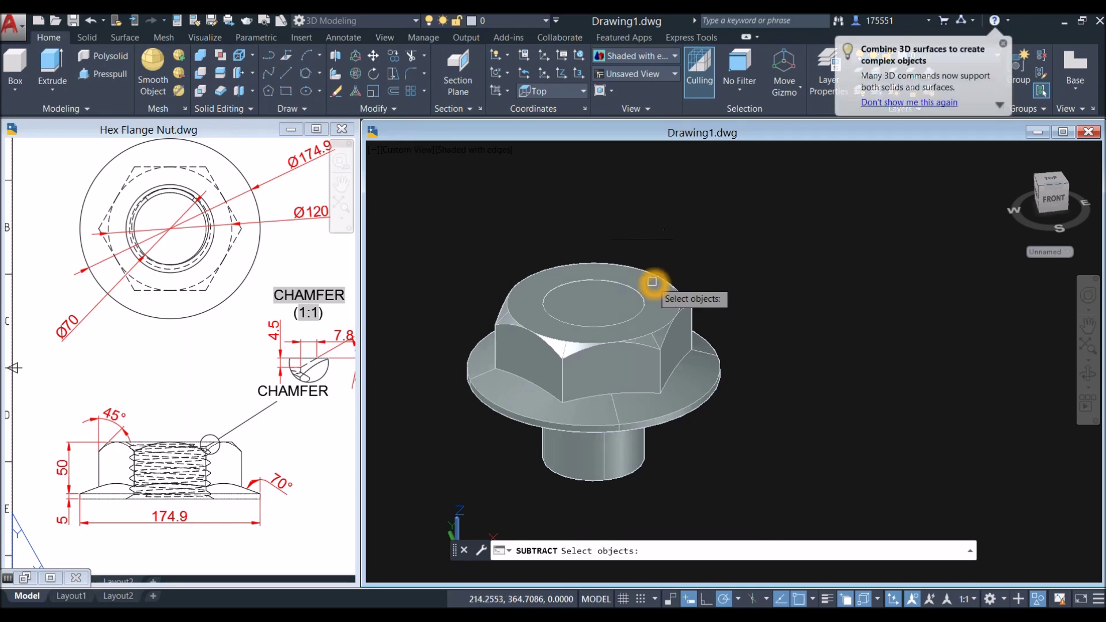
{"action": "right_click", "coordinate": [700, 242]}
{"action": "left_click", "coordinate": [630, 464]}
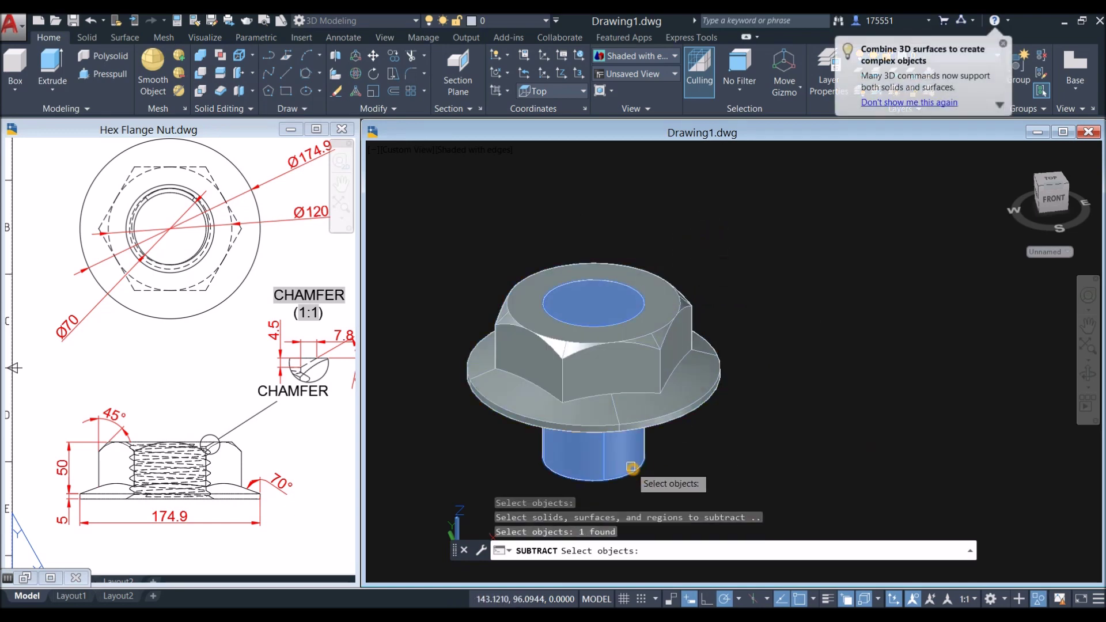
{"action": "right_click", "coordinate": [768, 269]}
{"action": "middle_click_drag", "start_coordinate": [758, 322], "coordinate": [743, 253], "text": "shift"}
{"action": "middle_click_drag", "start_coordinate": [716, 201], "coordinate": [767, 346], "text": "shift"}
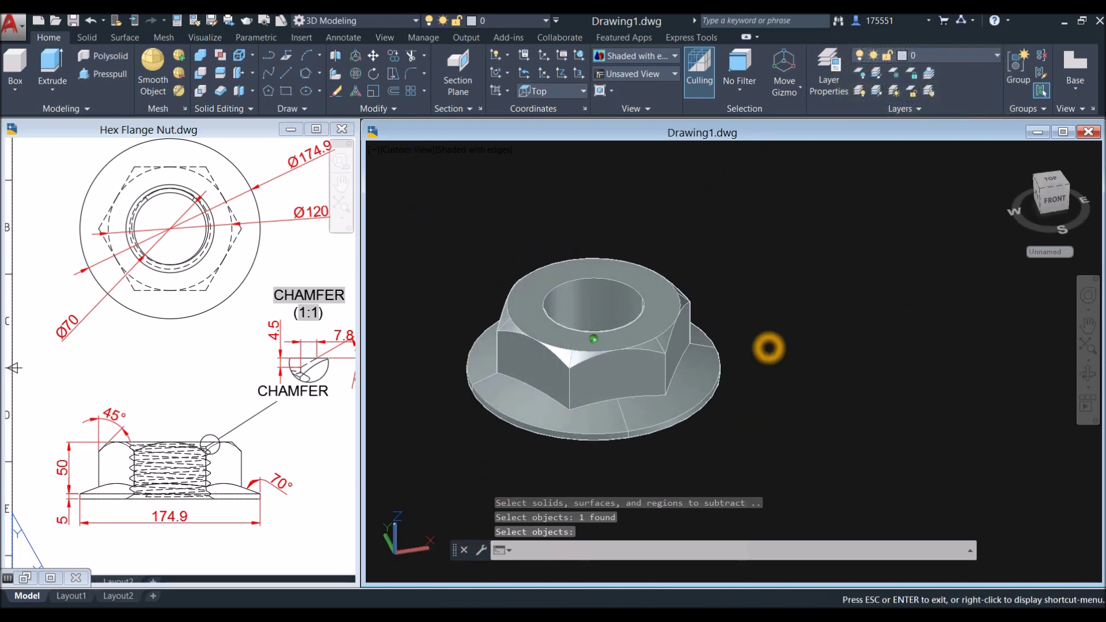
{"action": "left_click", "coordinate": [687, 254]}
{"action": "key", "text": "Return"}
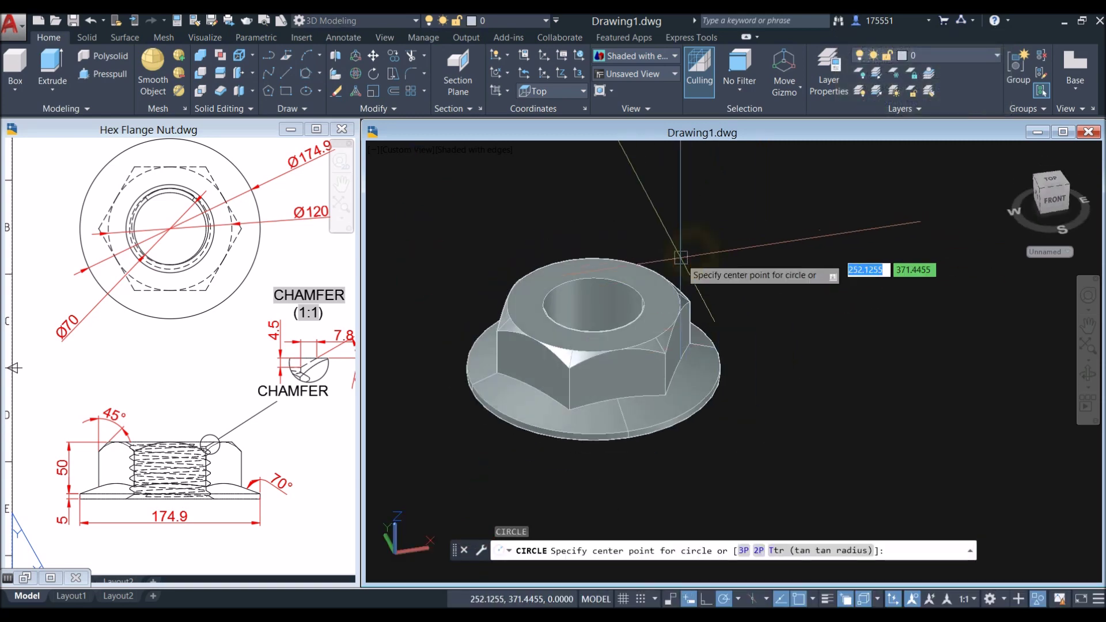
{"action": "left_click", "coordinate": [593, 308]}
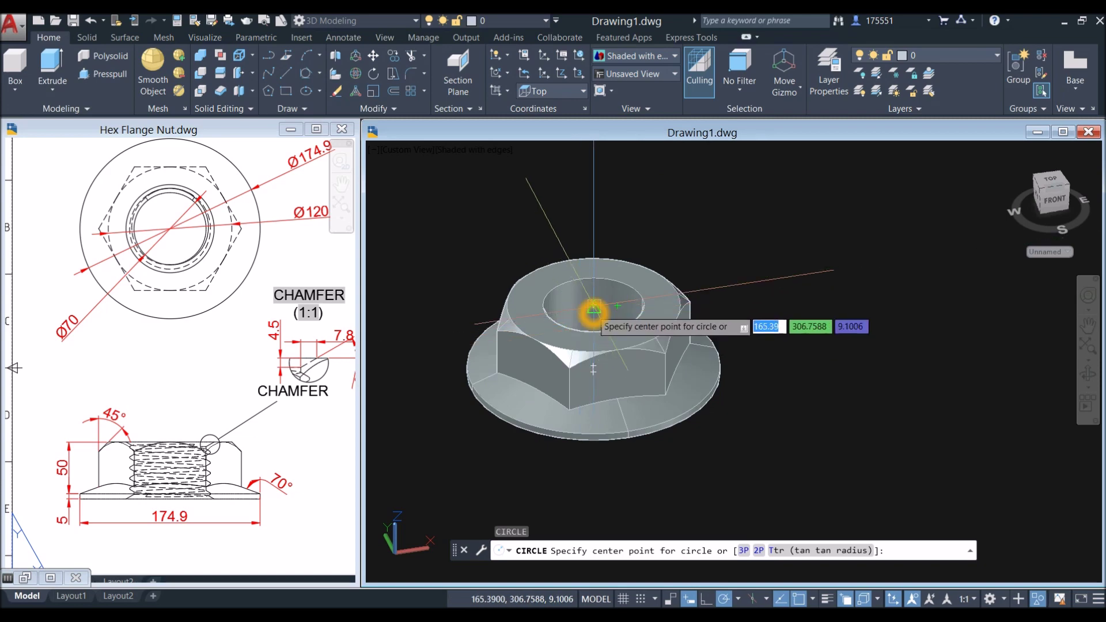
{"action": "left_click", "coordinate": [626, 344]}
{"action": "right_click", "coordinate": [620, 378], "text": "shift"}
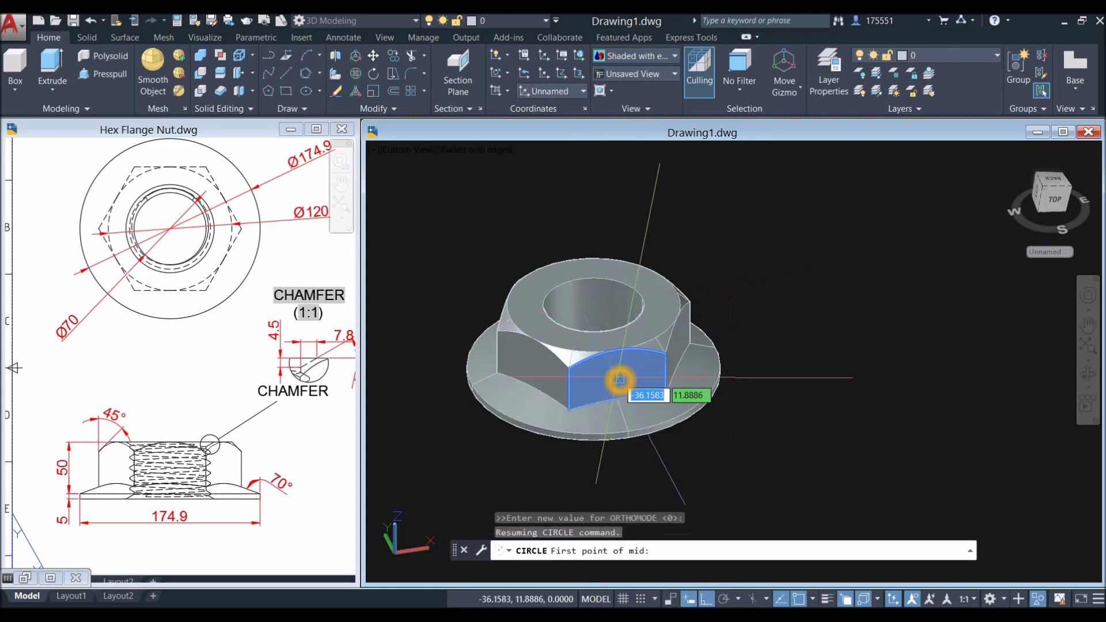
{"action": "key", "text": "Escape"}
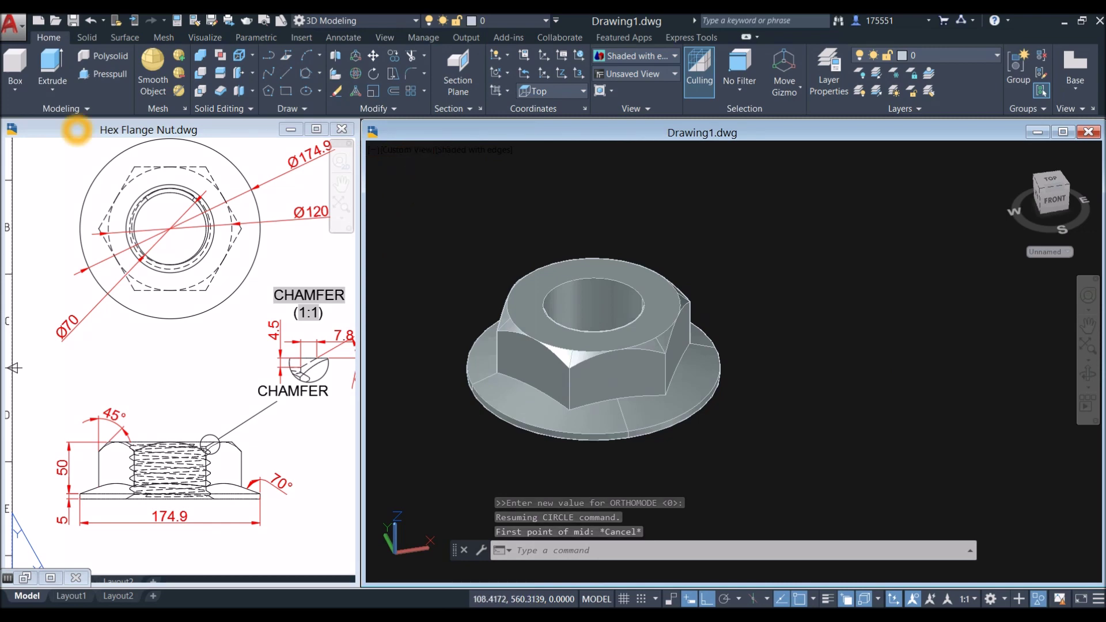
- Begin a helix centred on the hole's top edge with a base radius and top radius of 35
{"action": "left_click", "coordinate": [77, 115]}
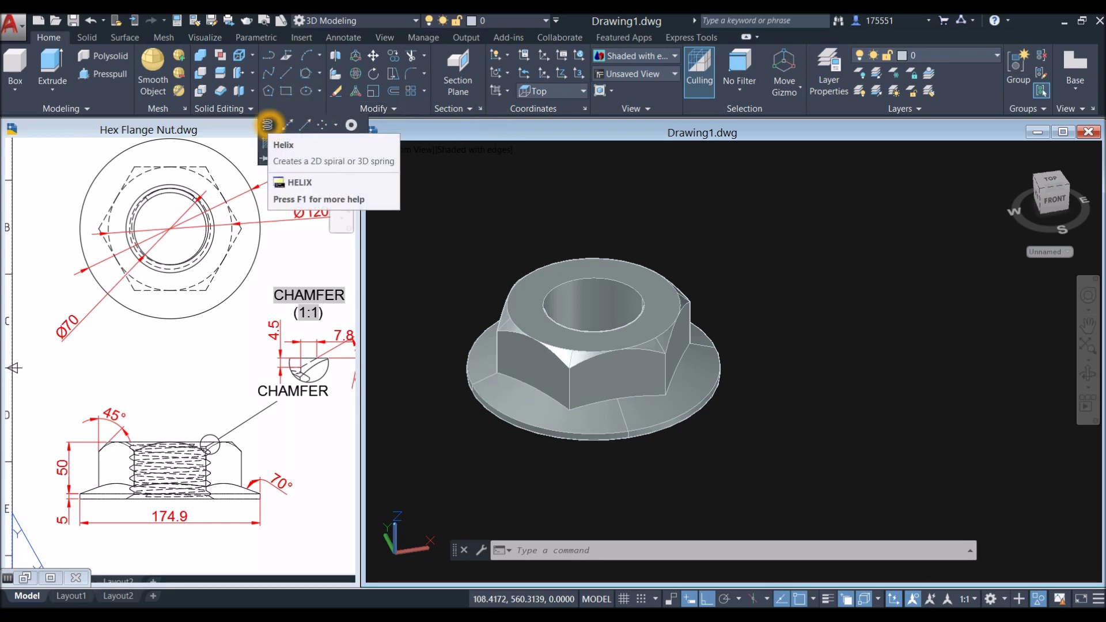
{"action": "left_click", "coordinate": [267, 125]}
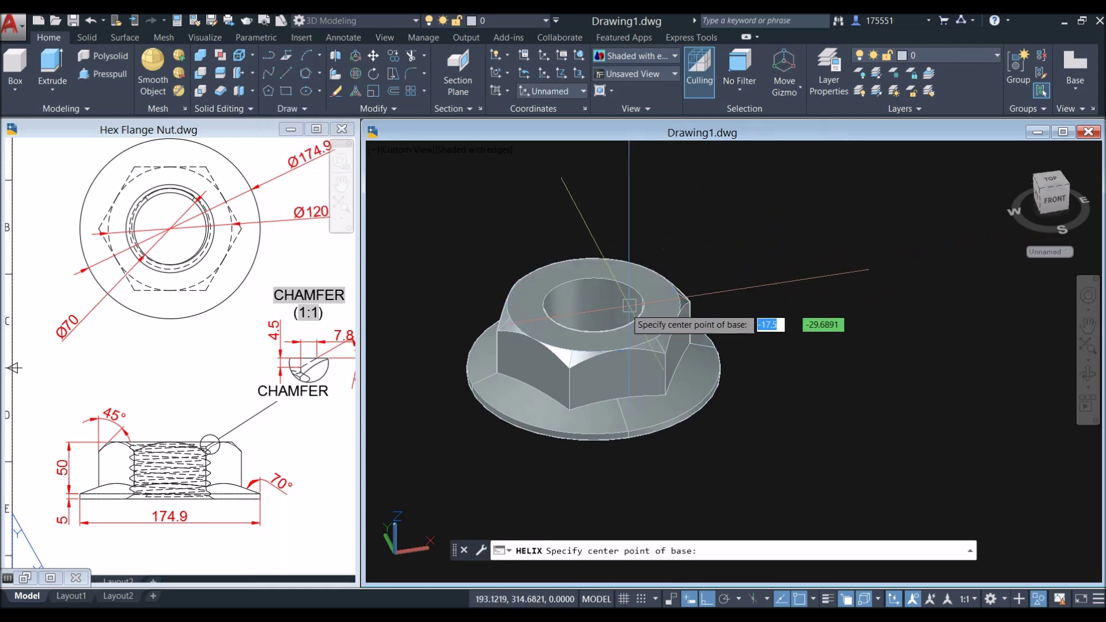
{"action": "right_click", "coordinate": [601, 311], "text": "shift"}
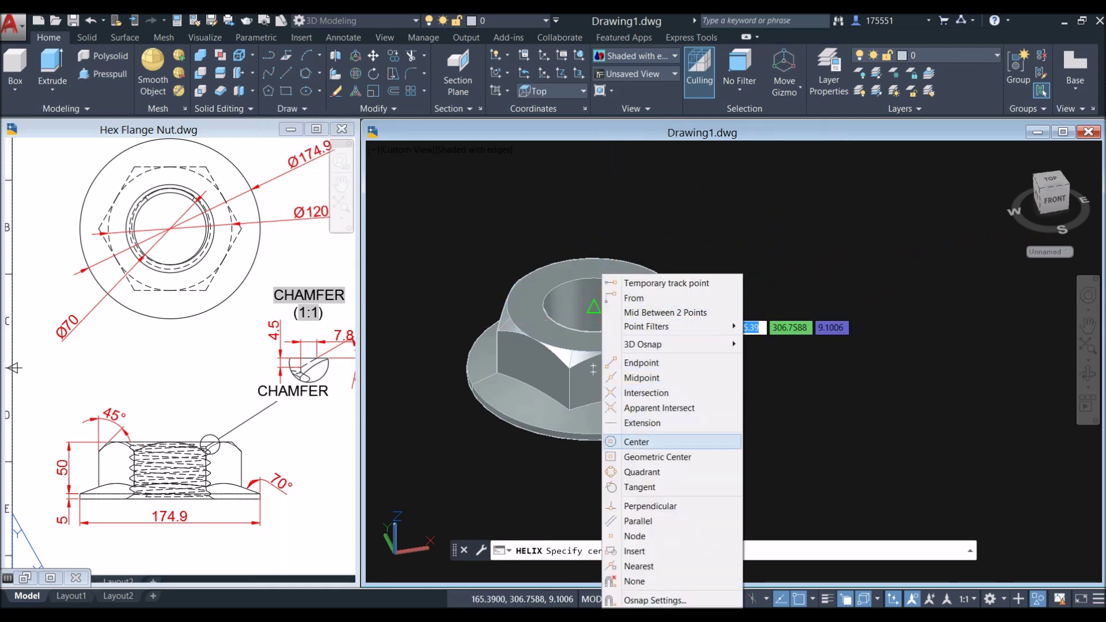
{"action": "left_click", "coordinate": [636, 442]}
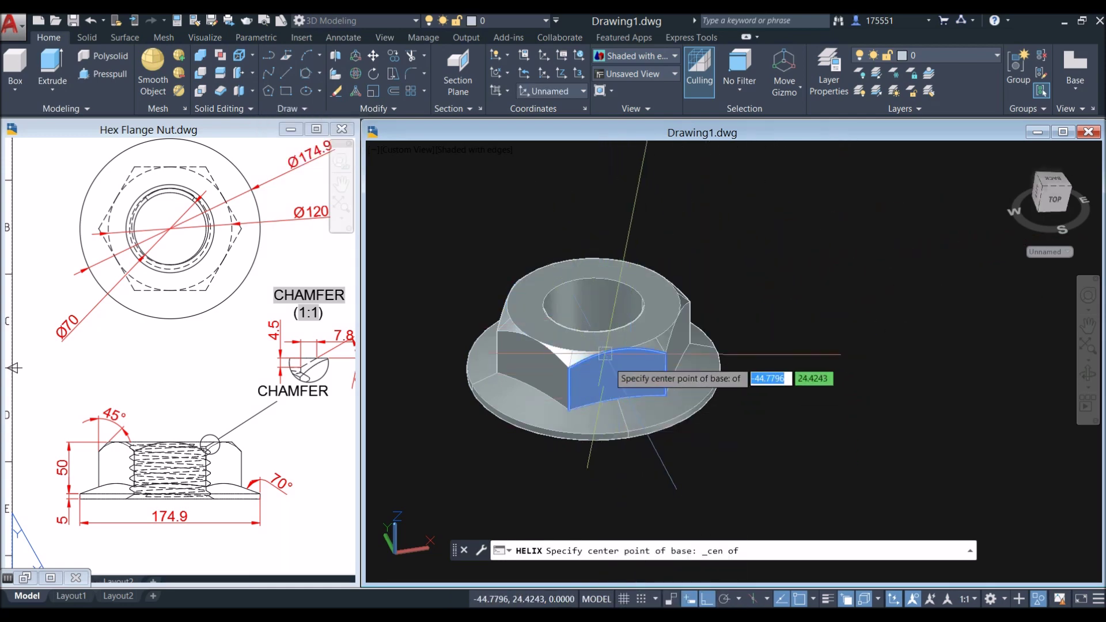
{"action": "left_click", "coordinate": [599, 318]}
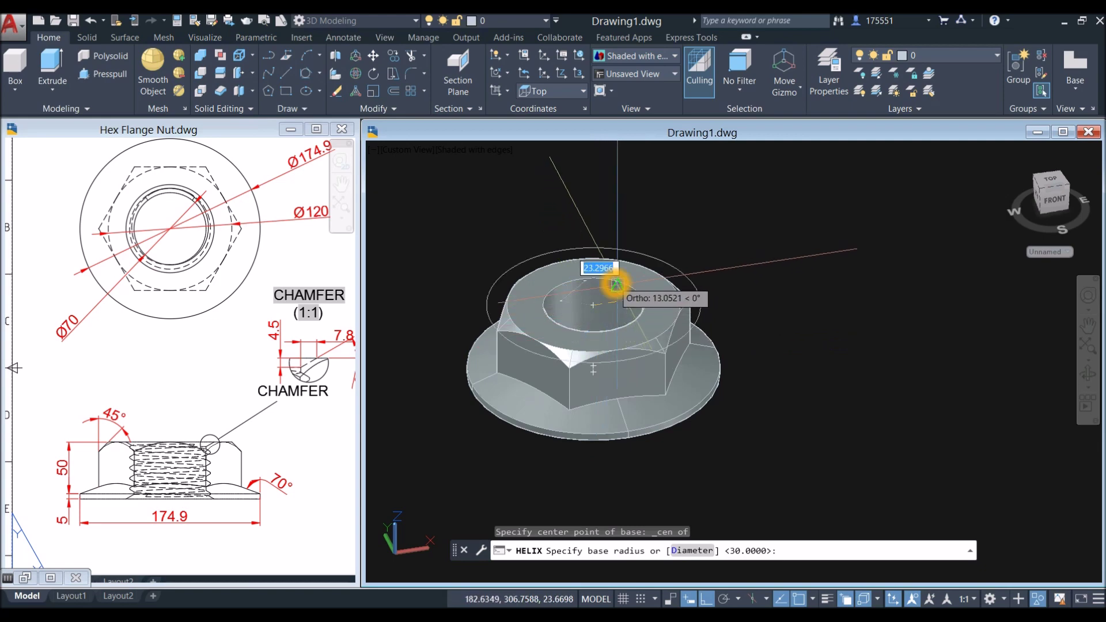
{"action": "scroll", "coordinate": [616, 283], "scroll_direction": "up", "scroll_amount": 3}
{"action": "type", "text": "35"}
{"action": "key", "text": "Return"}
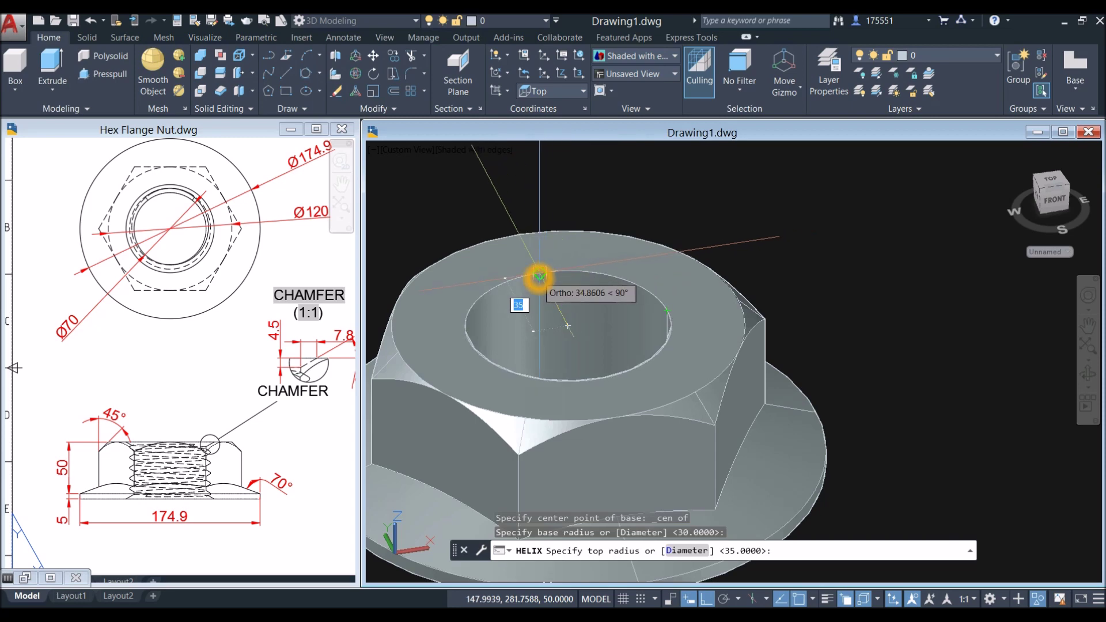
{"action": "key", "text": "Return"}
- Set the helix's distance between turns to 10 and run it downward through the hole with a height of 70
{"action": "scroll", "coordinate": [543, 278], "scroll_direction": "down", "scroll_amount": 6}
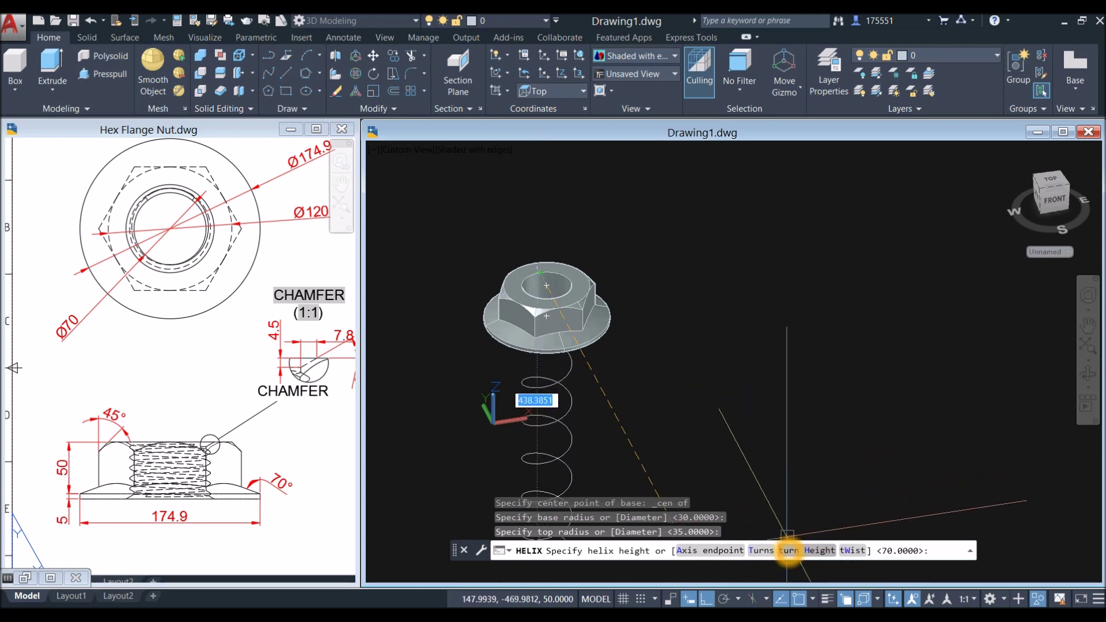
{"action": "left_click", "coordinate": [789, 551]}
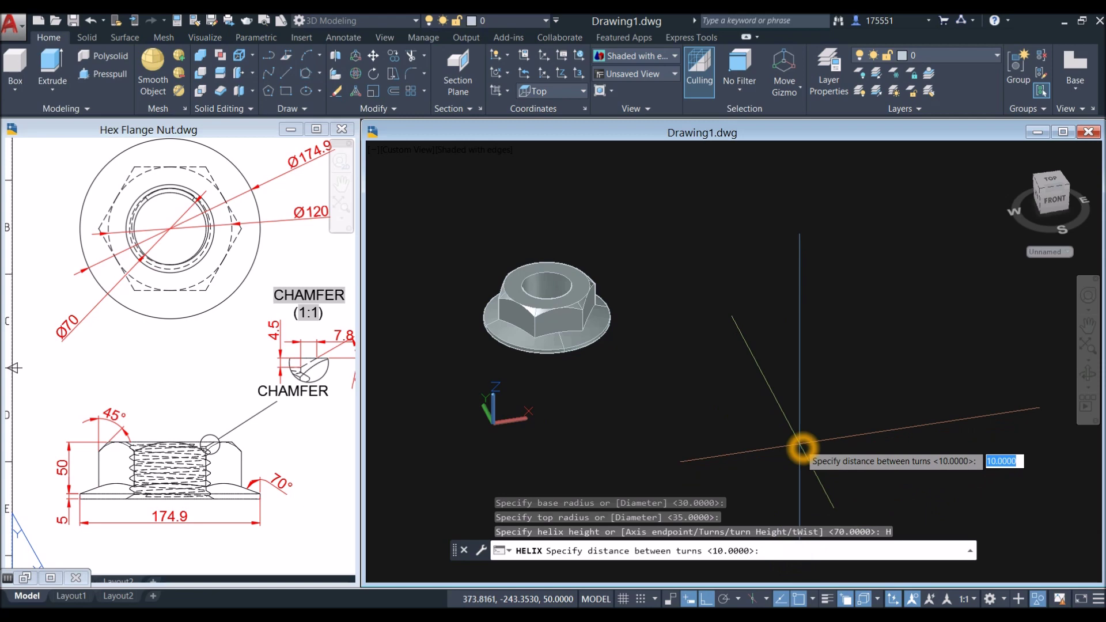
{"action": "key", "text": "Return"}
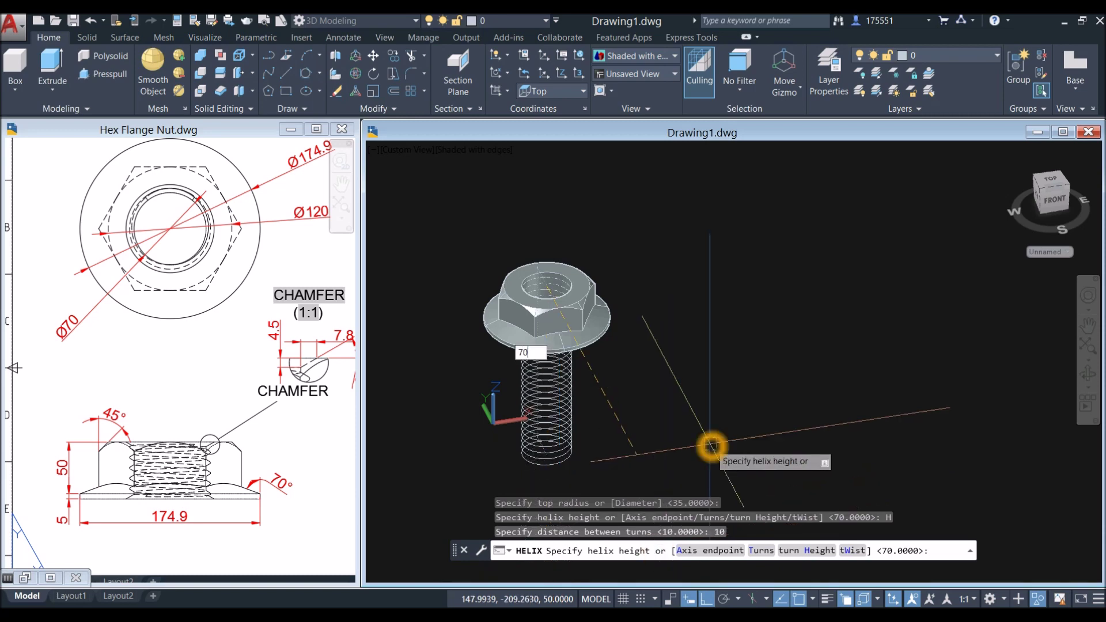
{"action": "key", "text": "Return"}
{"action": "middle_click_drag", "start_coordinate": [619, 402], "coordinate": [608, 378], "text": "shift"}
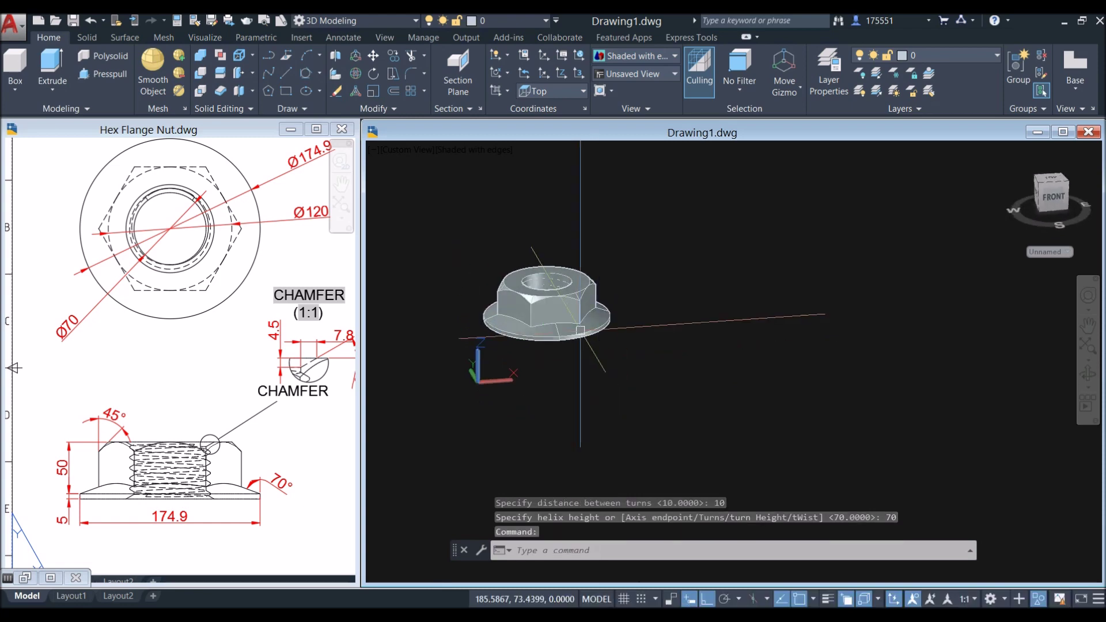
{"action": "scroll", "coordinate": [520, 281], "scroll_direction": "up", "scroll_amount": 4}
{"action": "scroll", "coordinate": [520, 281], "scroll_direction": "up", "scroll_amount": 2}
{"action": "middle_click_drag", "start_coordinate": [521, 281], "coordinate": [580, 291]}
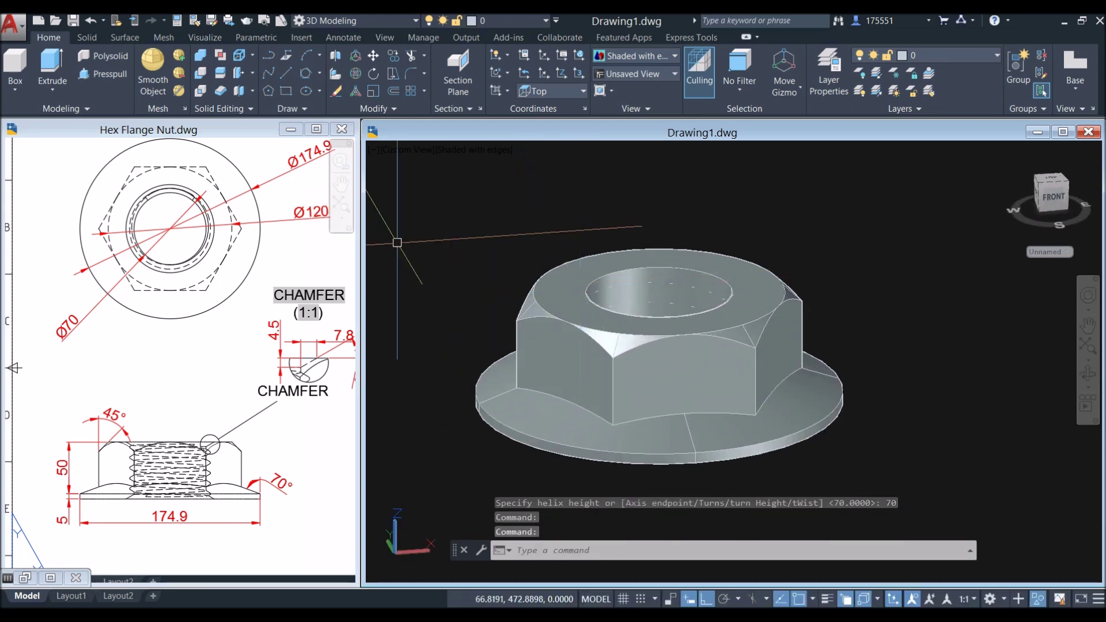
- Examine the dimensions of the 1:1 chamfer detail in the Hex Flange Nut drawing
{"action": "left_click", "coordinate": [293, 203]}
{"action": "left_click", "coordinate": [418, 213]}
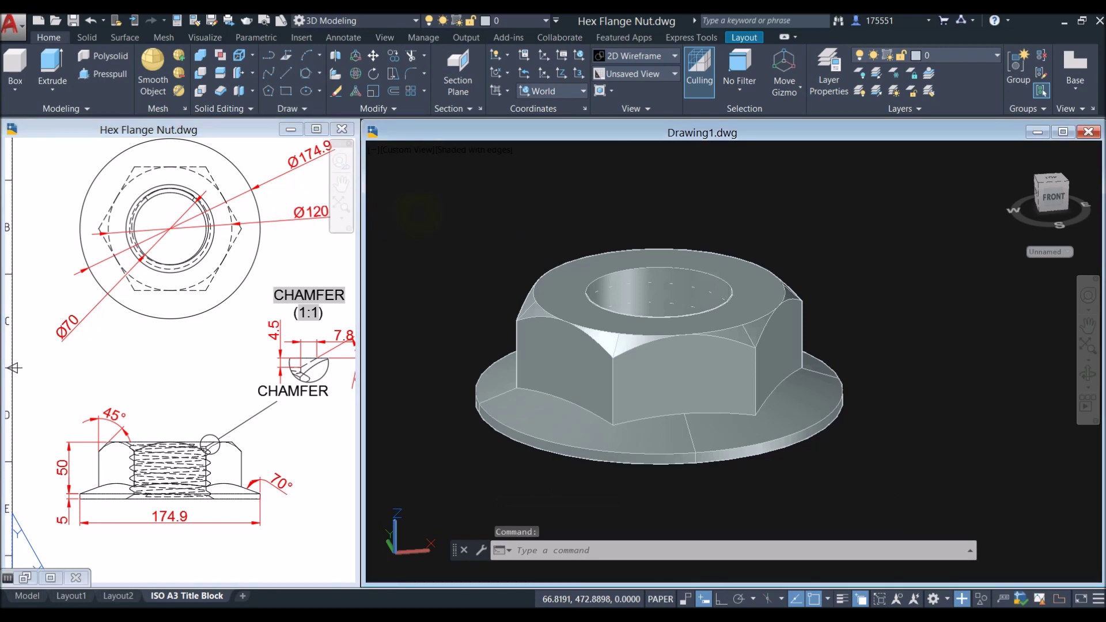
{"action": "scroll", "coordinate": [421, 205], "scroll_direction": "down", "scroll_amount": 3}
{"action": "scroll", "coordinate": [440, 226], "scroll_direction": "up", "scroll_amount": 1}
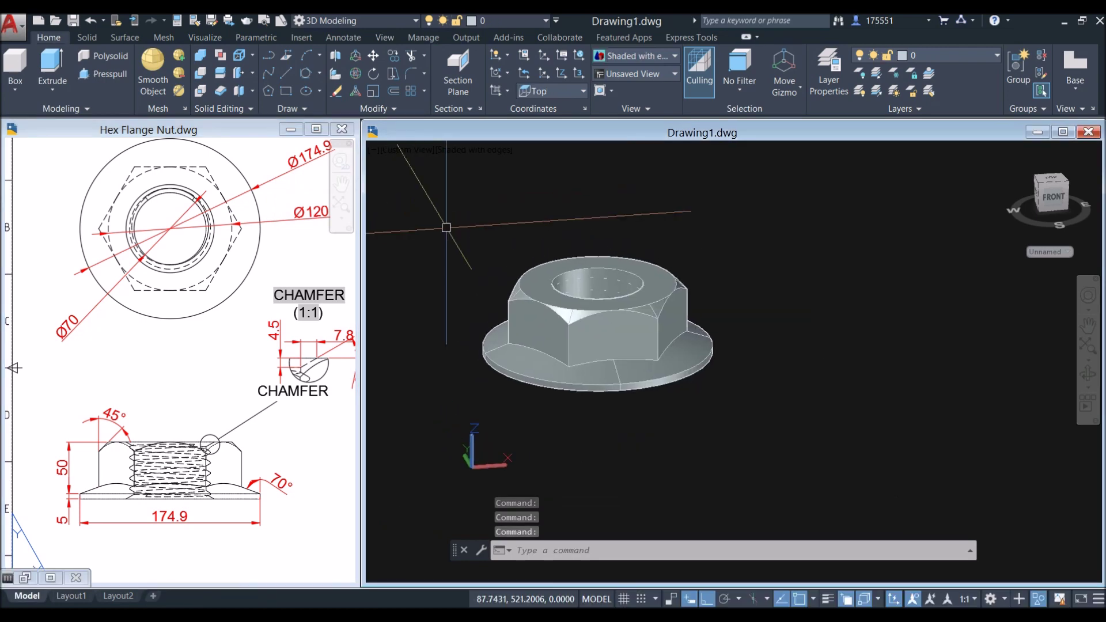
{"action": "left_click", "coordinate": [235, 210]}
{"action": "middle_click_drag", "start_coordinate": [252, 457], "coordinate": [192, 451]}
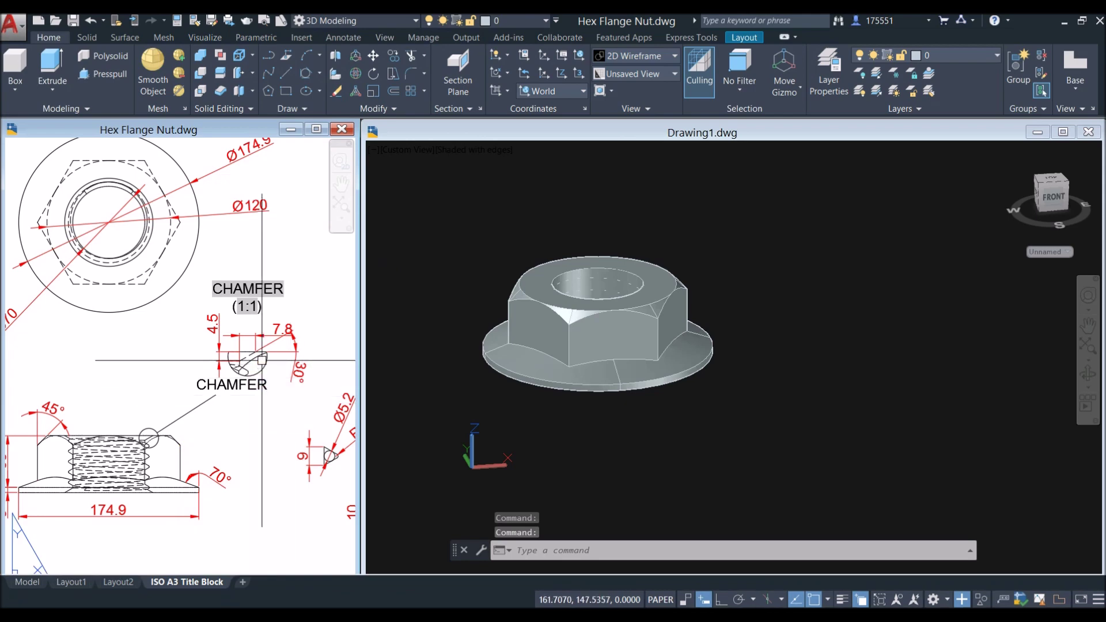
{"action": "scroll", "coordinate": [262, 360], "scroll_direction": "up", "scroll_amount": 5}
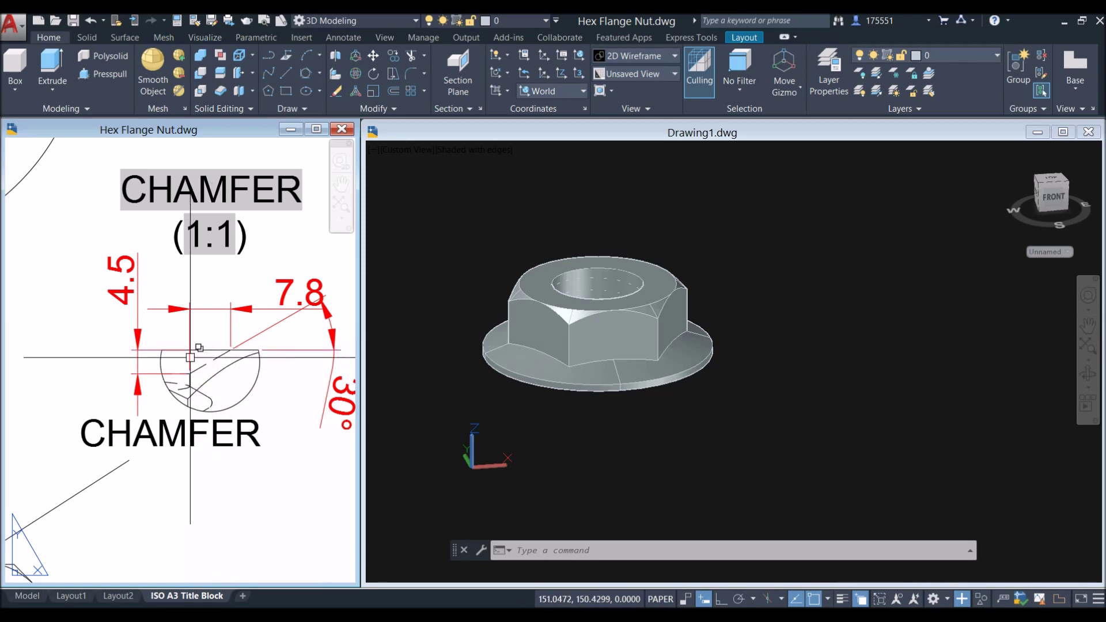
- Check where the chamfer distances apply along the outline of the chamfer detail in the Hex Flange Nut drawing
{"action": "scroll", "coordinate": [199, 355], "scroll_direction": "up", "scroll_amount": 2}
{"action": "left_click", "coordinate": [206, 349]}
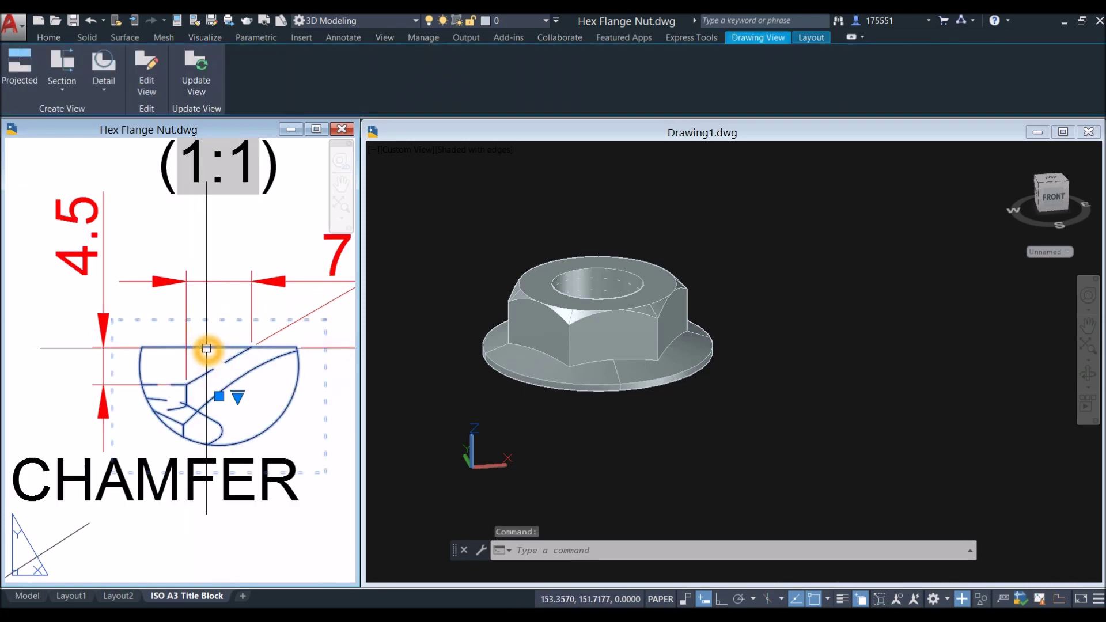
{"action": "key", "text": "Escape"}
{"action": "scroll", "coordinate": [209, 344], "scroll_direction": "down", "scroll_amount": 2}
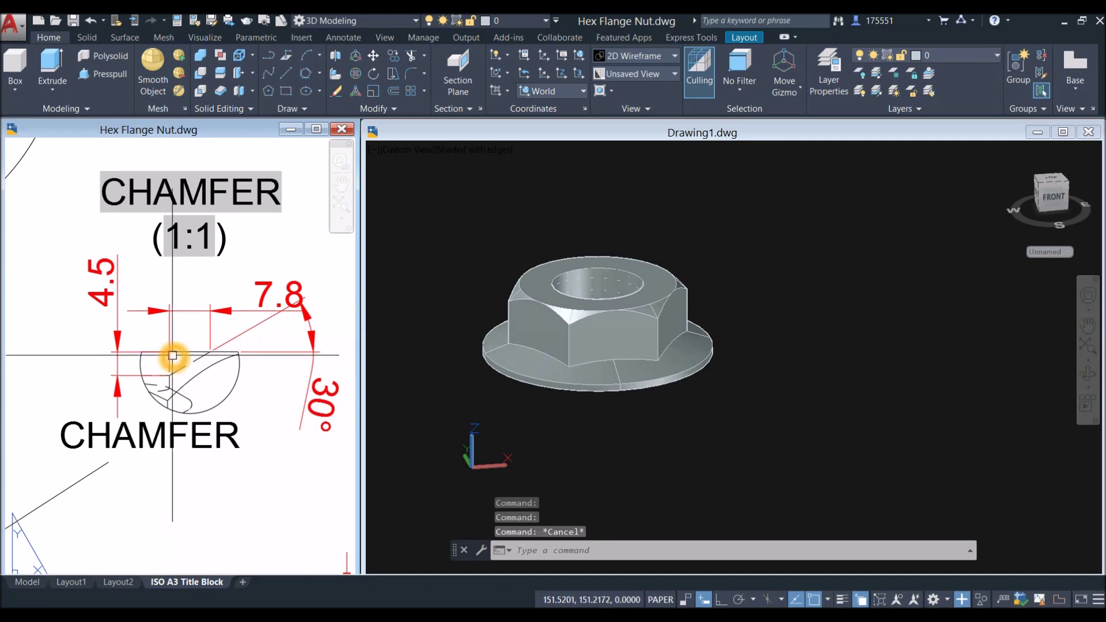
{"action": "left_click", "coordinate": [168, 383]}
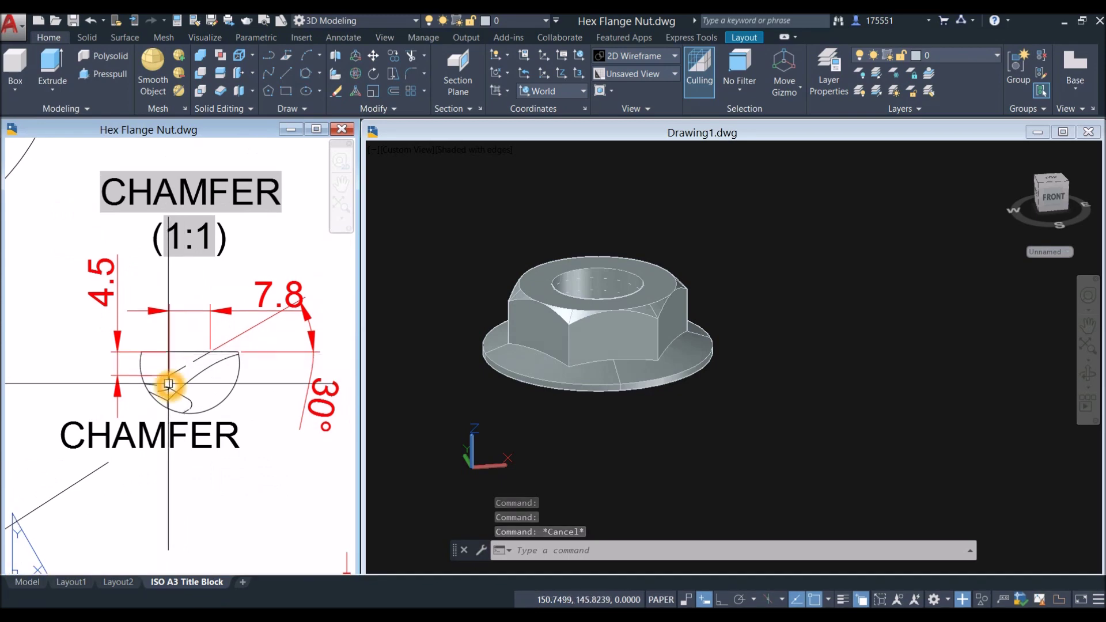
{"action": "left_click", "coordinate": [706, 210]}
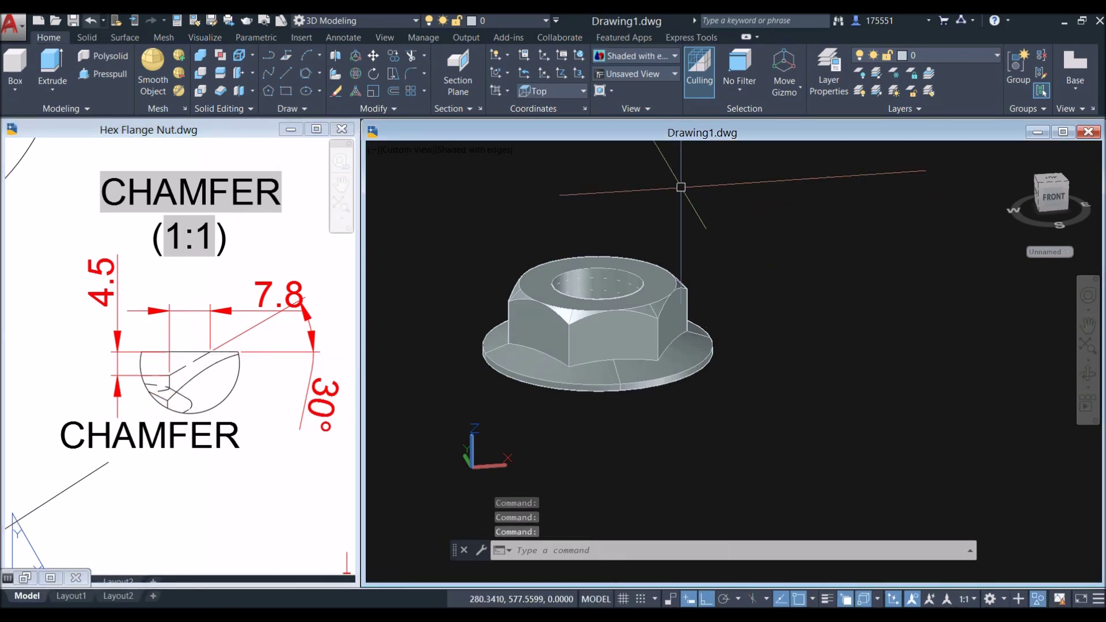
- Chamfer the top edge of the nut's central hole with Distance1 7.8 and Distance2 4.5
{"action": "left_click", "coordinate": [87, 37]}
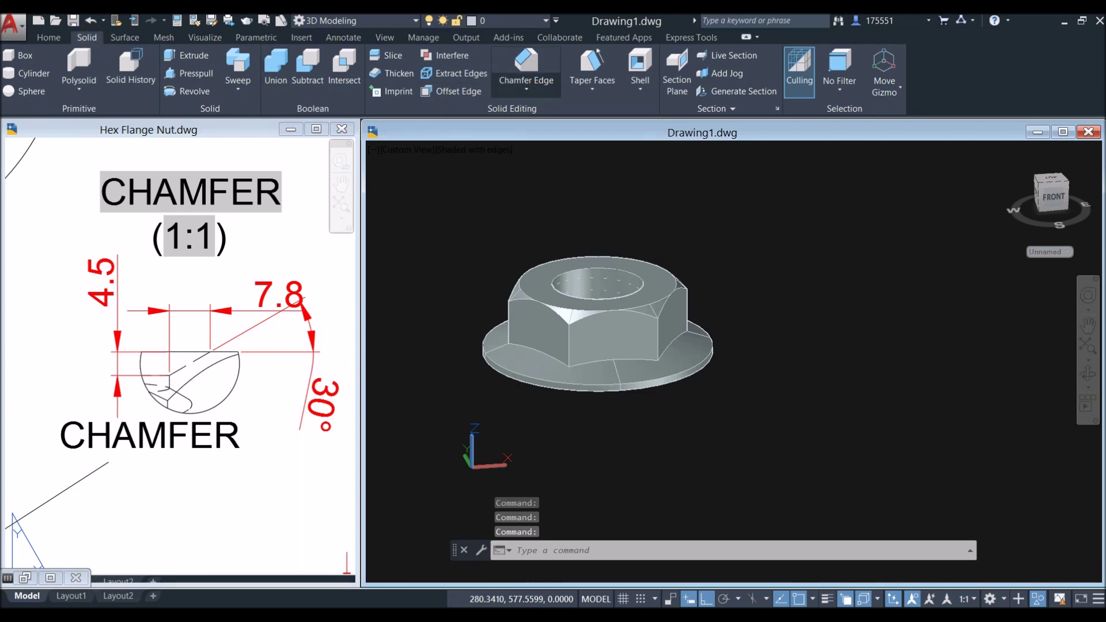
{"action": "left_click", "coordinate": [531, 91]}
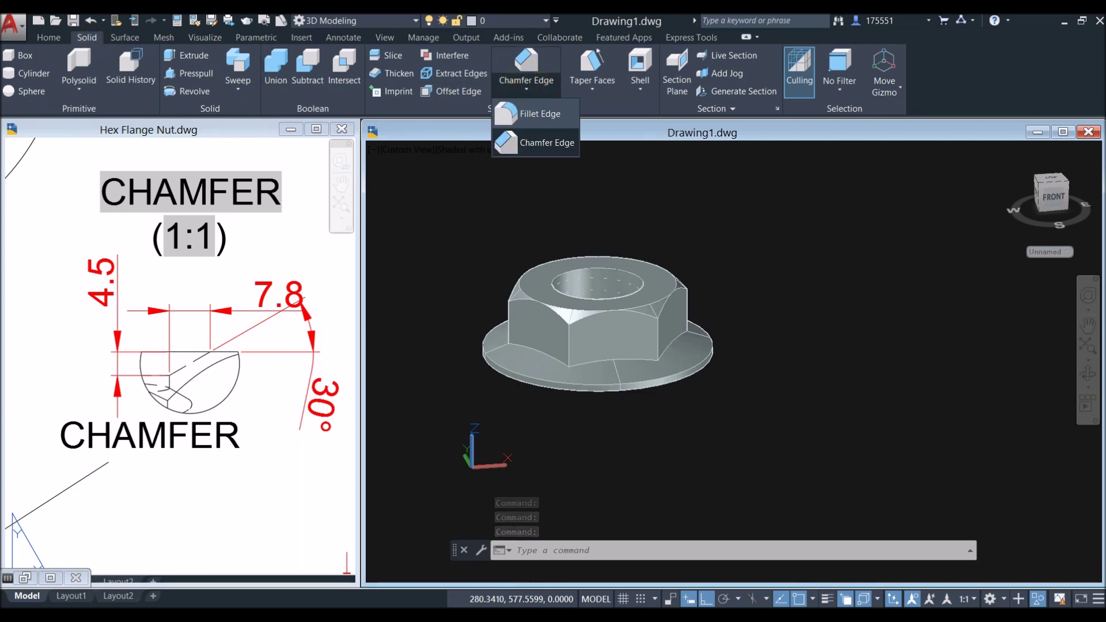
{"action": "left_click", "coordinate": [537, 144]}
{"action": "left_click", "coordinate": [724, 532]}
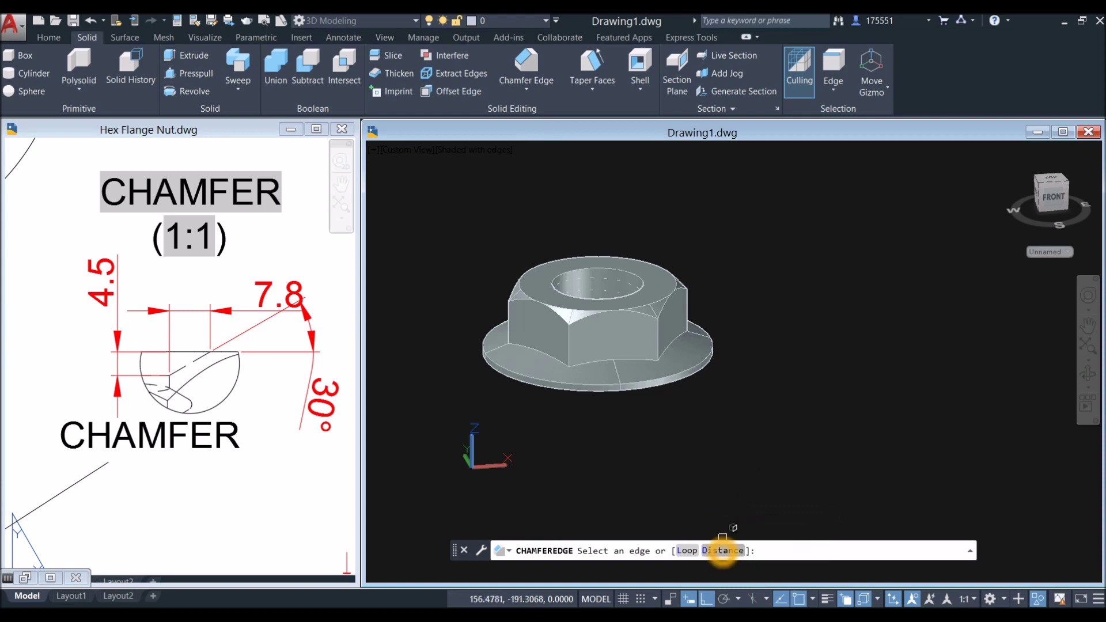
{"action": "left_click", "coordinate": [723, 550]}
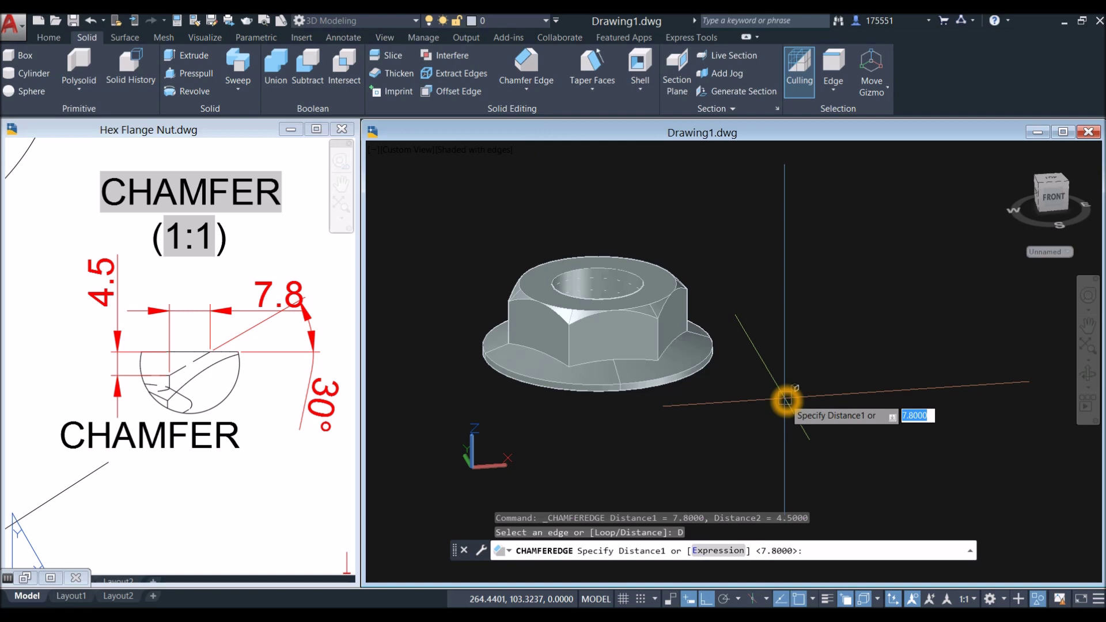
{"action": "key", "text": "Return"}
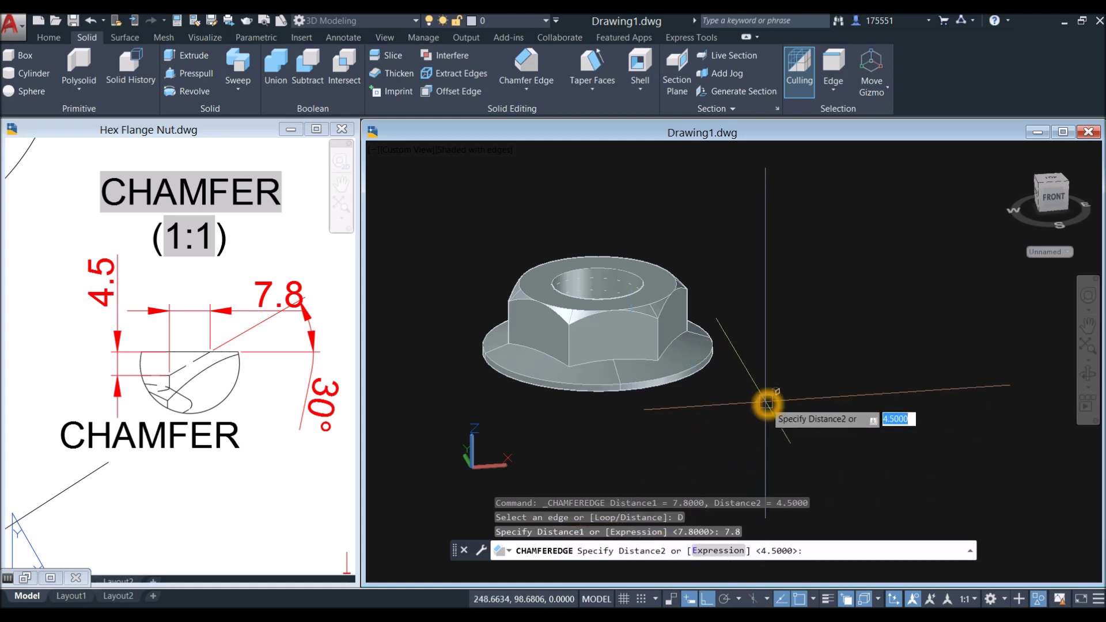
{"action": "key", "text": "Return"}
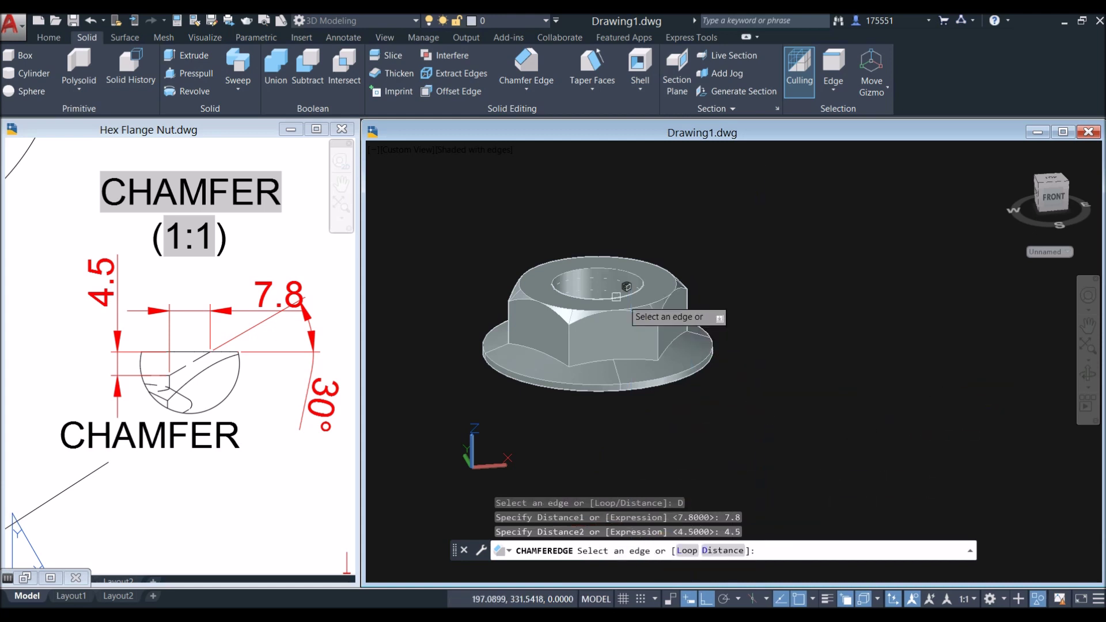
{"action": "left_click", "coordinate": [619, 271]}
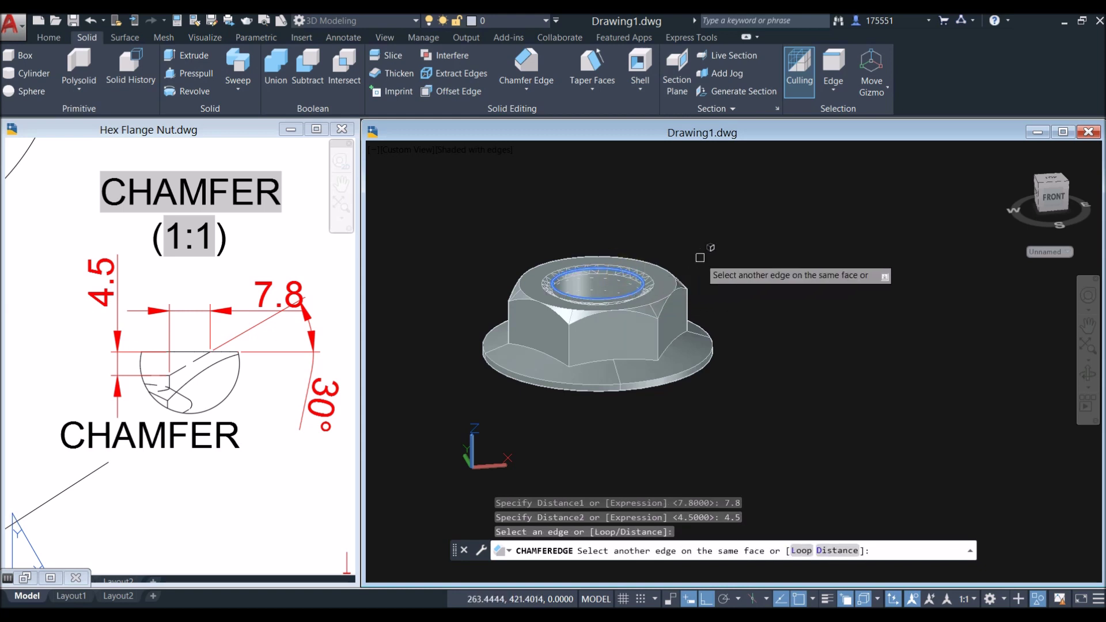
{"action": "right_click", "coordinate": [716, 248]}
{"action": "left_click", "coordinate": [734, 253]}
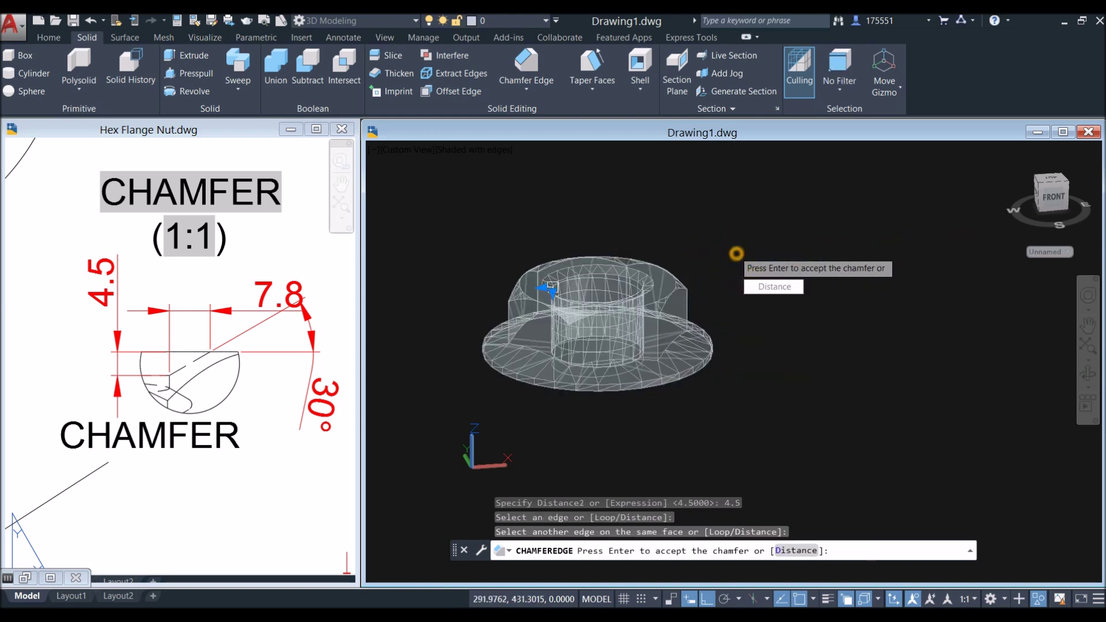
{"action": "right_click", "coordinate": [736, 254]}
{"action": "left_click", "coordinate": [749, 258]}
- Chamfer the hole's bottom edge on the flange underside with distances of 7.8 and 4.5
{"action": "middle_click_drag", "start_coordinate": [749, 257], "coordinate": [699, 240], "text": "shift"}
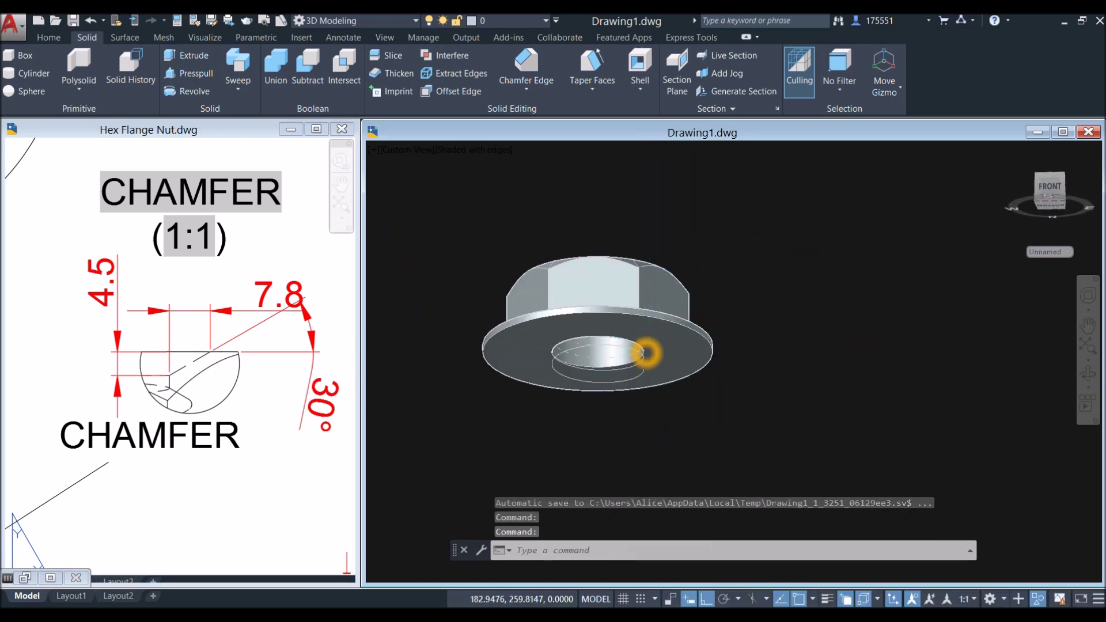
{"action": "scroll", "coordinate": [646, 353], "scroll_direction": "up", "scroll_amount": 3}
{"action": "left_click", "coordinate": [526, 65]}
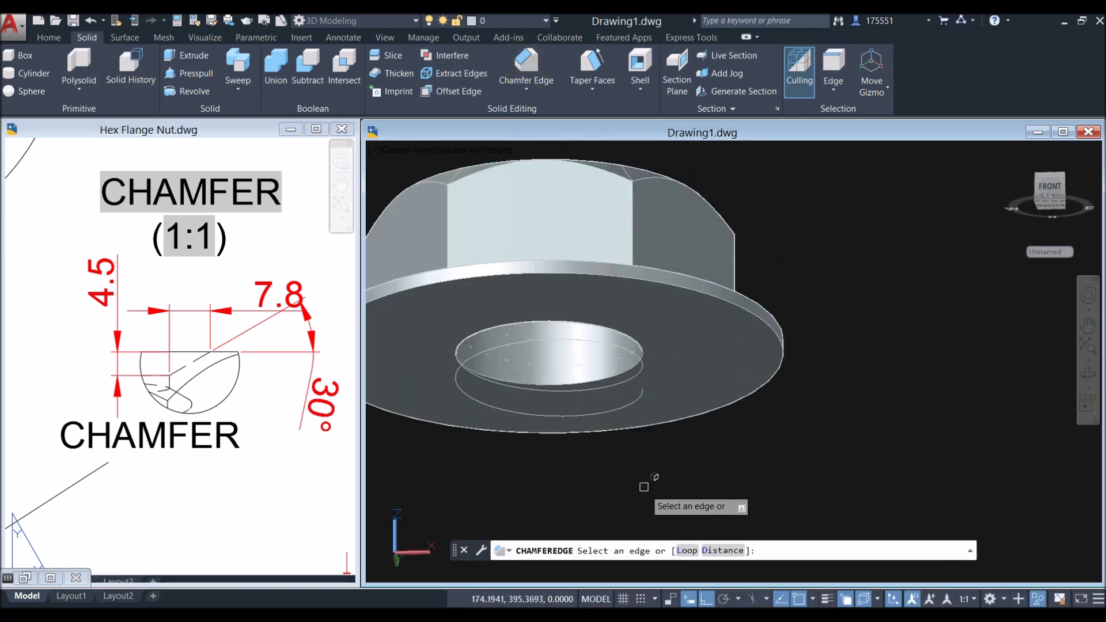
{"action": "left_click", "coordinate": [716, 551]}
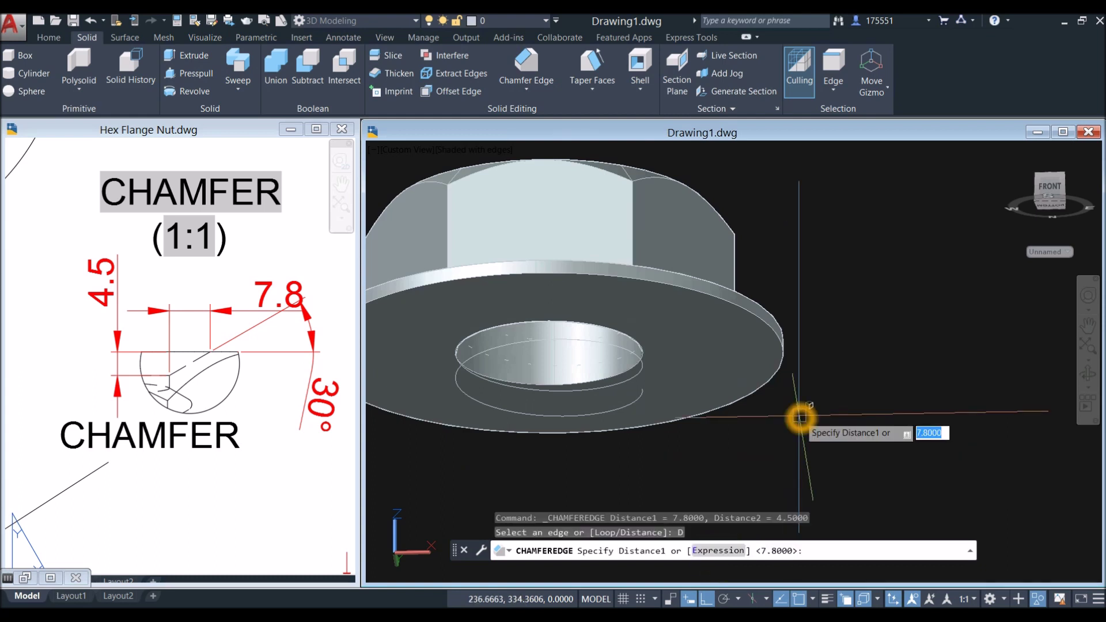
{"action": "right_click", "coordinate": [800, 418]}
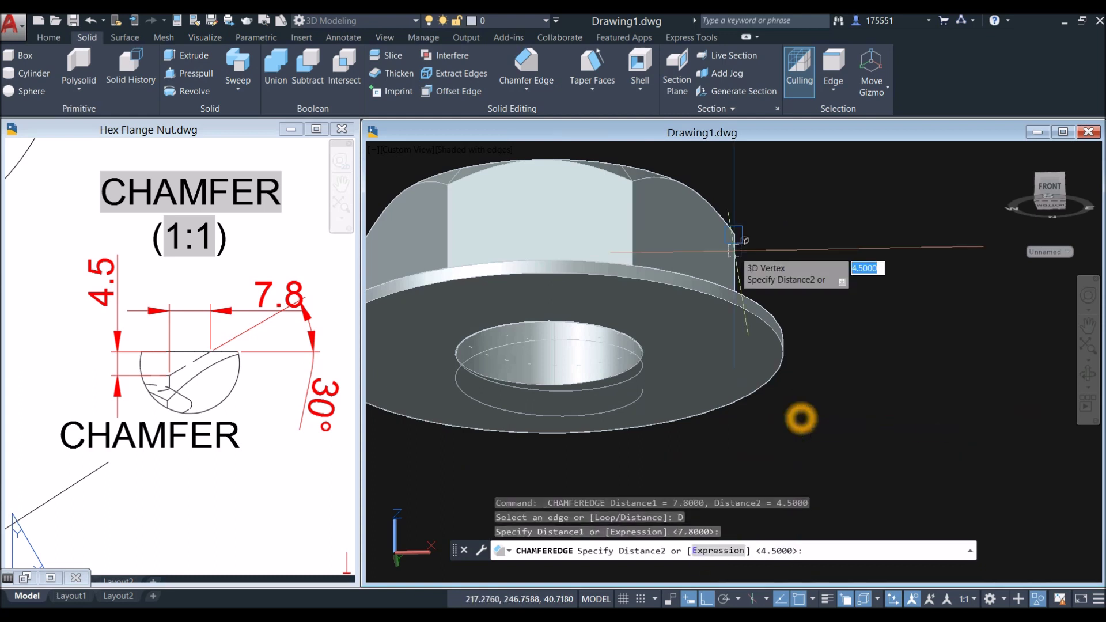
{"action": "right_click", "coordinate": [800, 418]}
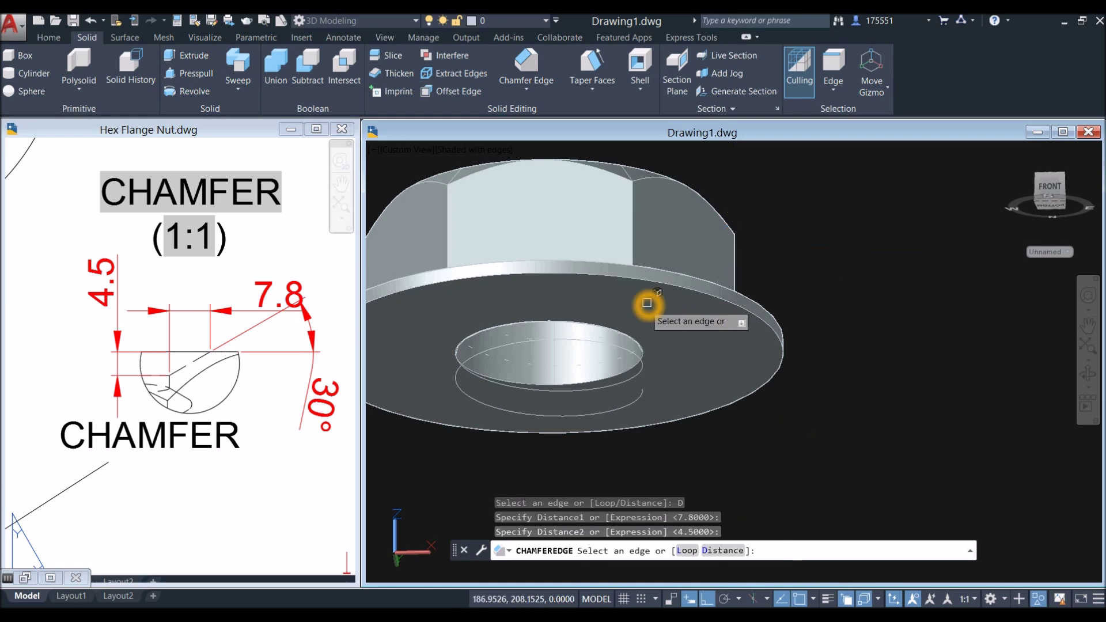
{"action": "left_click", "coordinate": [635, 339]}
{"action": "right_click", "coordinate": [784, 215]}
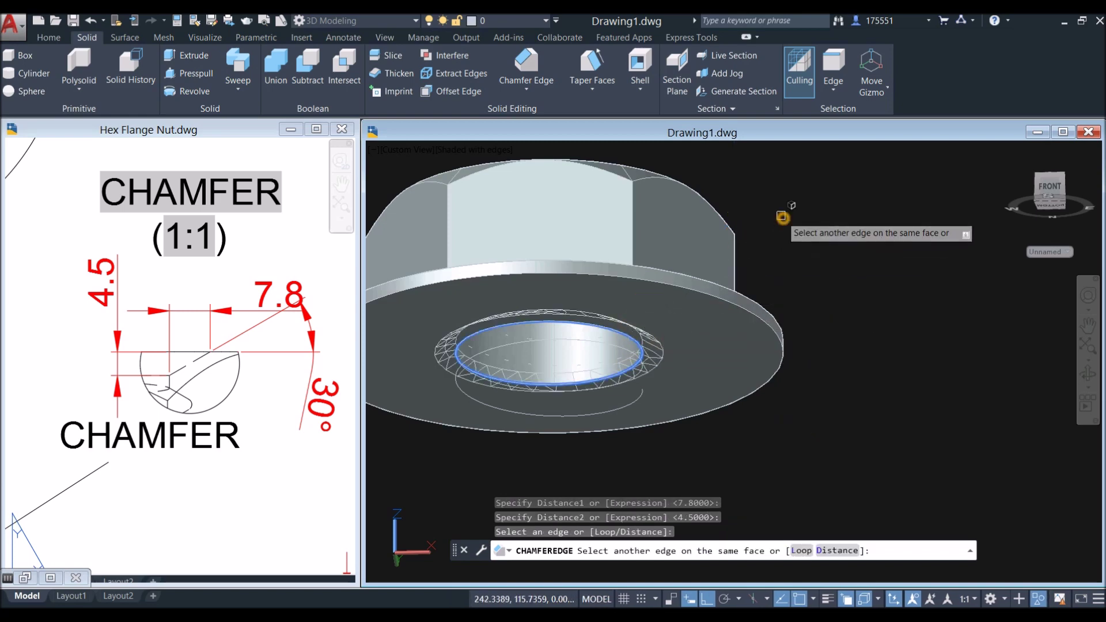
{"action": "left_click", "coordinate": [800, 229]}
{"action": "right_click", "coordinate": [801, 229]}
{"action": "left_click", "coordinate": [814, 236]}
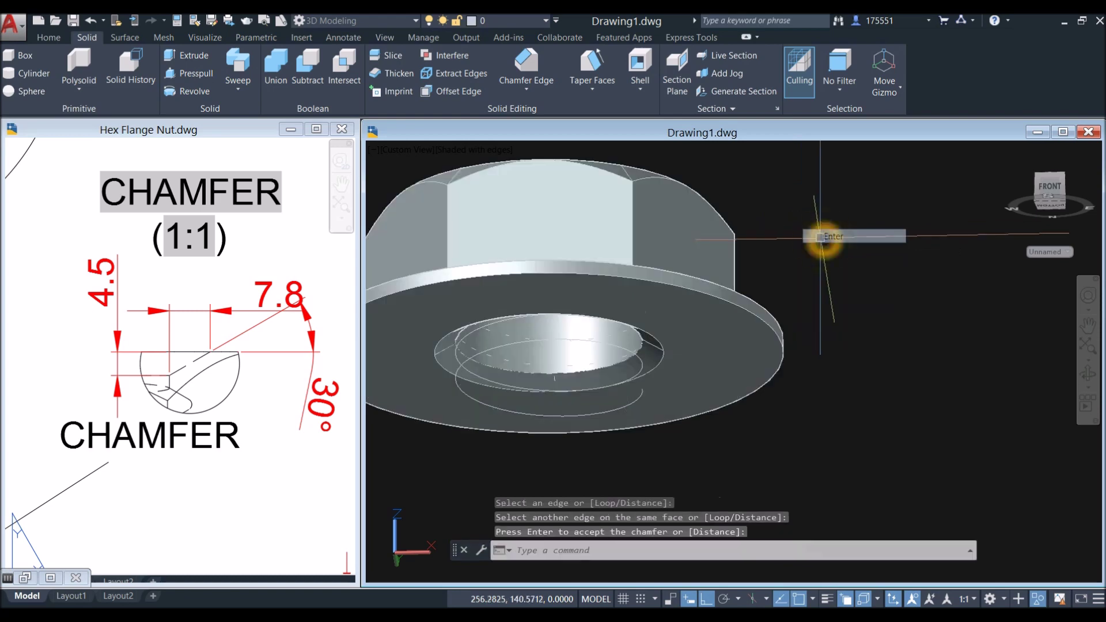
- Hide the nut solid so that only the helix is displayed
{"action": "middle_click_drag", "start_coordinate": [795, 239], "coordinate": [756, 278], "text": "shift"}
{"action": "scroll", "coordinate": [760, 288], "scroll_direction": "down", "scroll_amount": 3}
{"action": "middle_click_drag", "start_coordinate": [756, 279], "coordinate": [736, 255], "text": "shift"}
{"action": "left_click", "coordinate": [736, 255]}
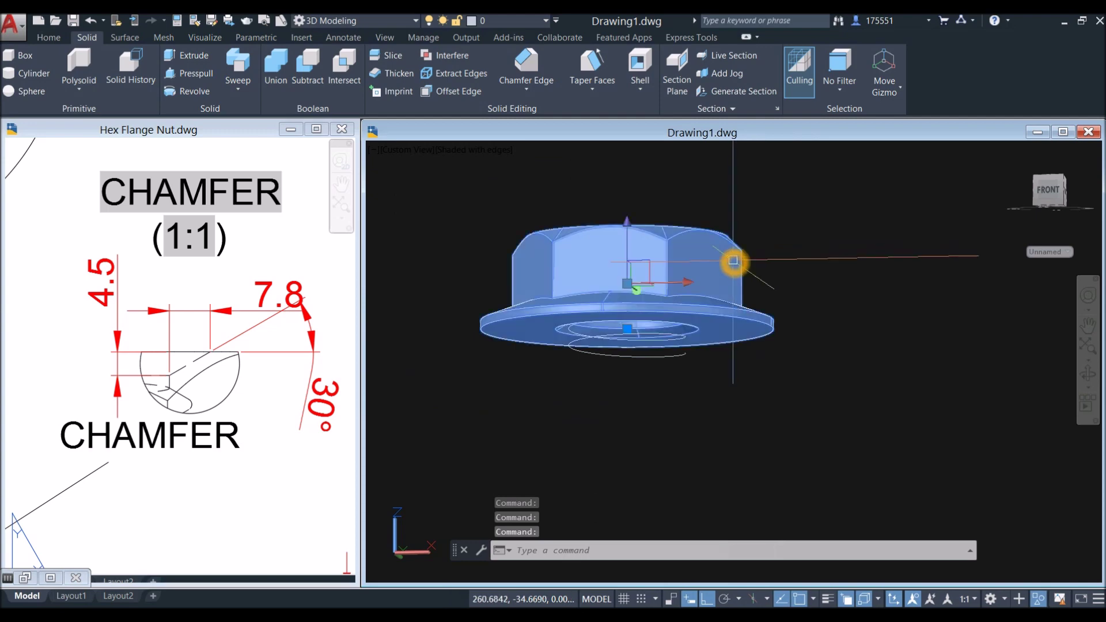
{"action": "right_click", "coordinate": [771, 182]}
{"action": "mouse_move", "coordinate": [806, 238]}
{"action": "left_click", "coordinate": [723, 190]}
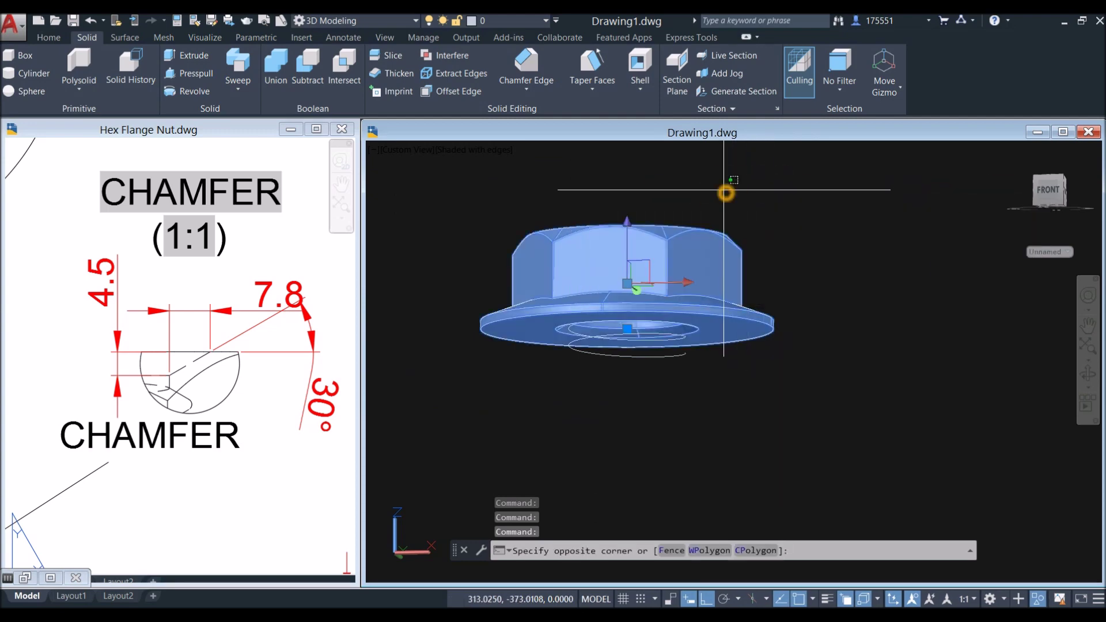
{"action": "right_click", "coordinate": [778, 164]}
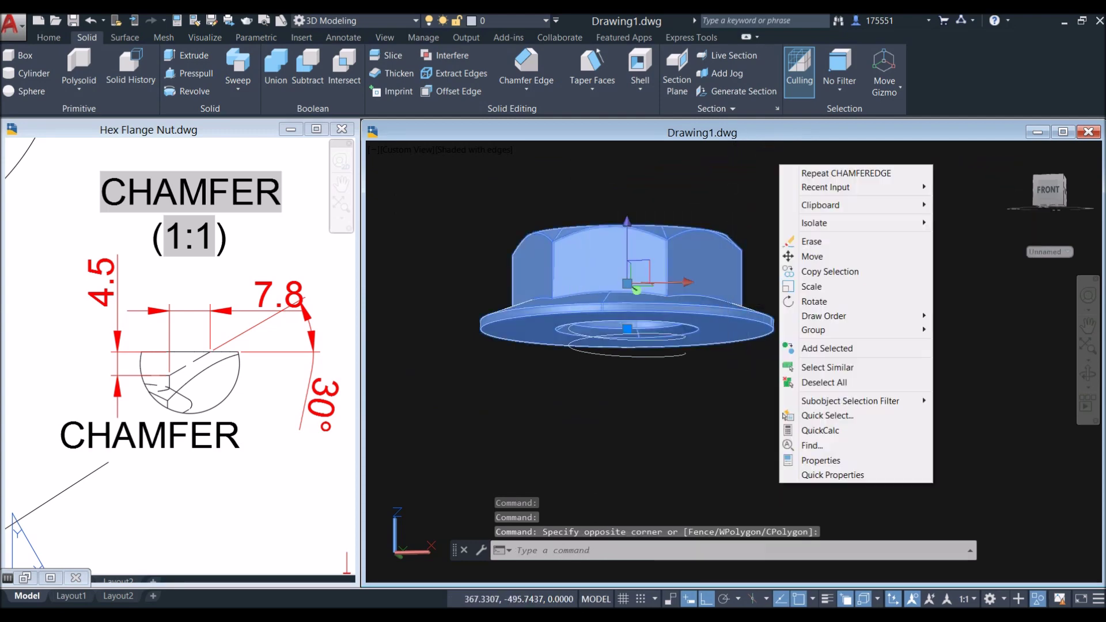
{"action": "mouse_move", "coordinate": [819, 225]}
{"action": "left_click", "coordinate": [973, 239]}
- Examine the triangular thread profile and its dimensions in the Hex Flange Nut drawing
{"action": "middle_click_drag", "start_coordinate": [694, 272], "coordinate": [703, 314], "text": "shift"}
{"action": "scroll", "coordinate": [687, 358], "scroll_direction": "up", "scroll_amount": 5}
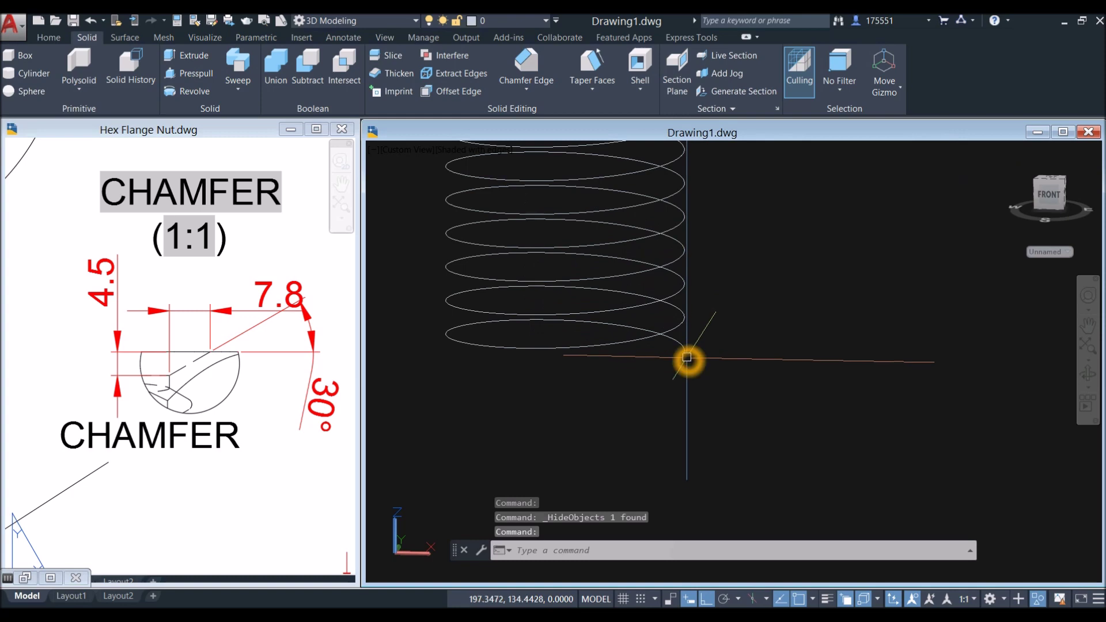
{"action": "left_click", "coordinate": [271, 369]}
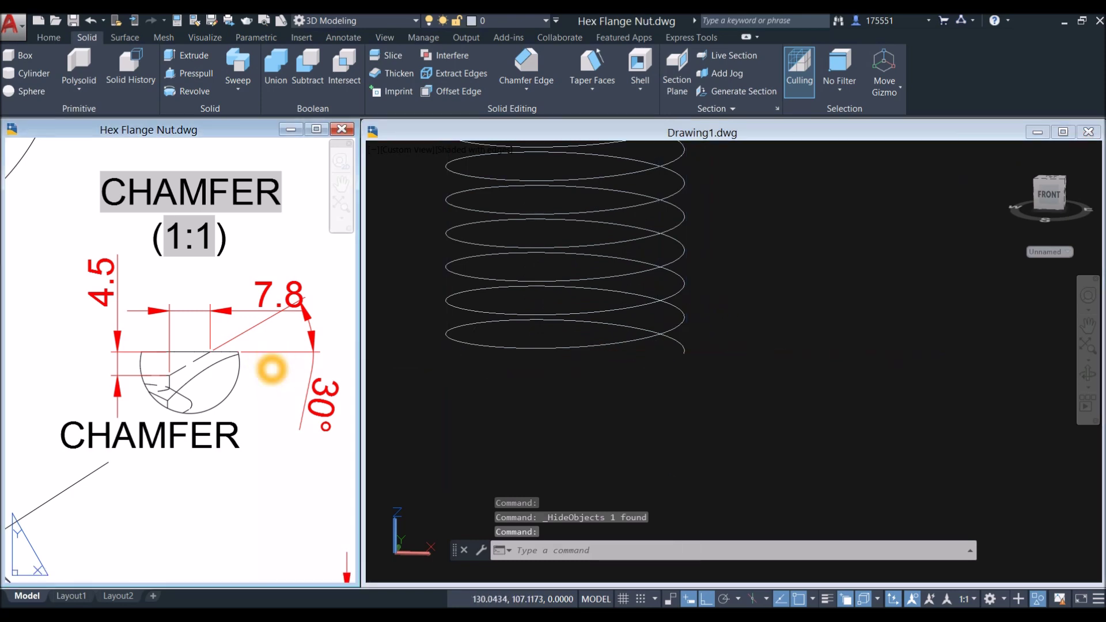
{"action": "scroll", "coordinate": [271, 369], "scroll_direction": "down", "scroll_amount": 5}
{"action": "middle_click_drag", "start_coordinate": [221, 379], "coordinate": [138, 321]}
{"action": "scroll", "coordinate": [225, 403], "scroll_direction": "up", "scroll_amount": 5}
{"action": "middle_click_drag", "start_coordinate": [225, 407], "coordinate": [151, 407]}
{"action": "left_click", "coordinate": [244, 390]}
{"action": "left_click", "coordinate": [240, 387]}
- Set Drawing1 to the Front view, leaving free space beside the helix for the thread profile
{"action": "left_click", "coordinate": [809, 287]}
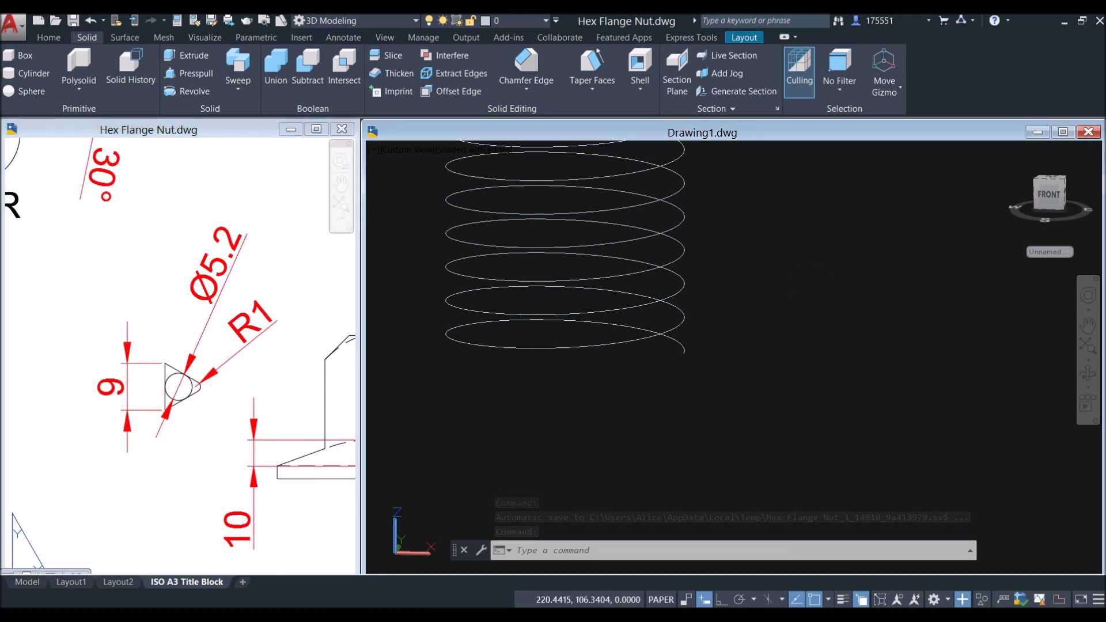
{"action": "left_click", "coordinate": [410, 151]}
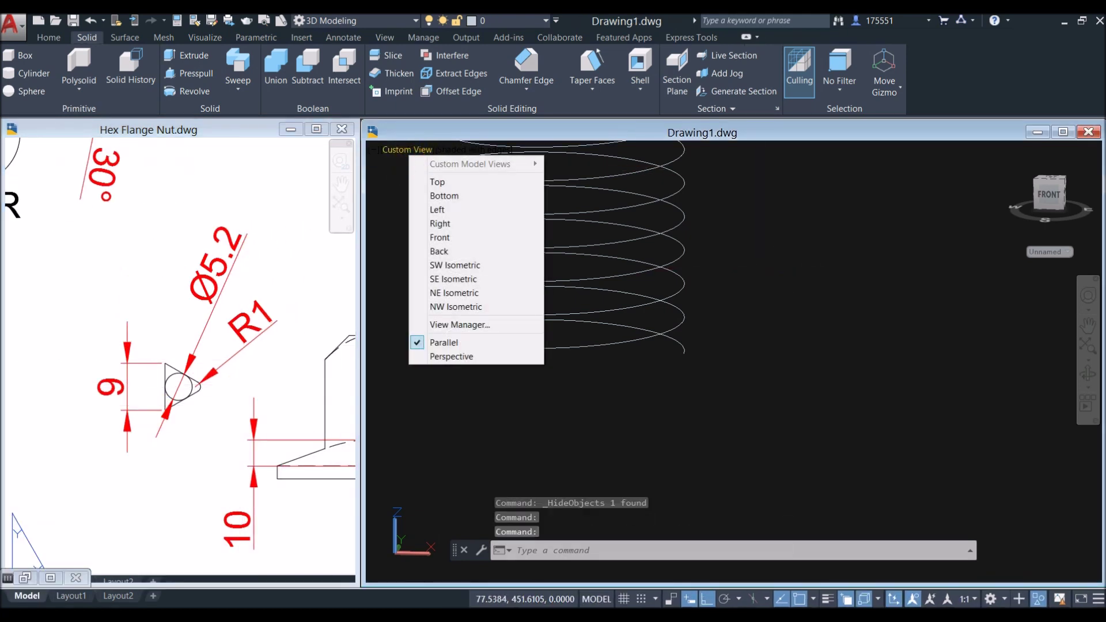
{"action": "left_click", "coordinate": [443, 235]}
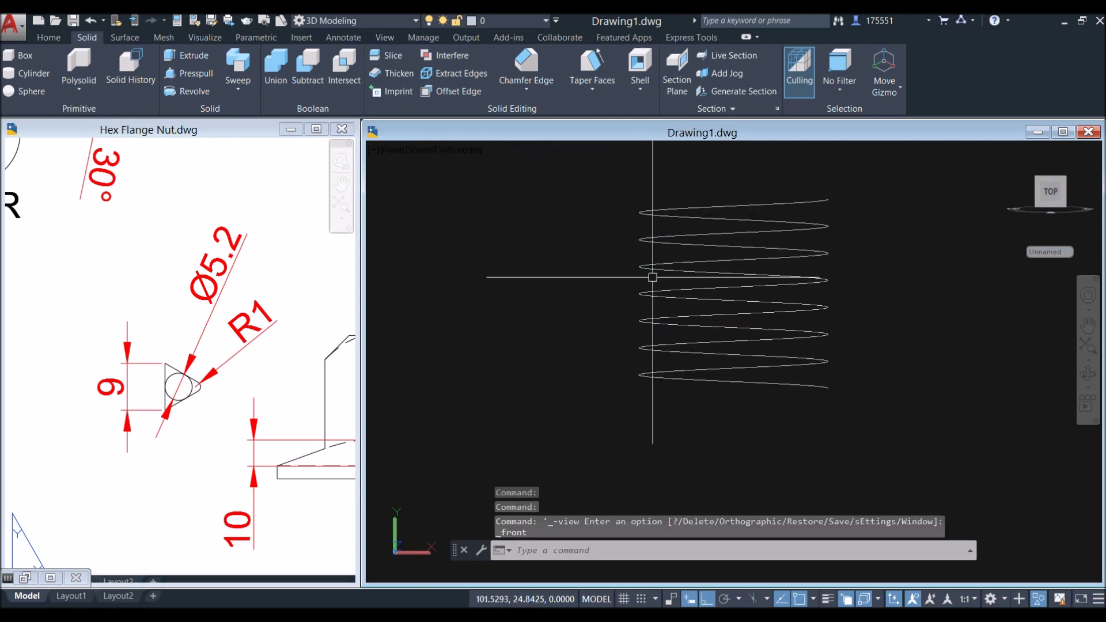
{"action": "middle_click_drag", "start_coordinate": [776, 315], "coordinate": [642, 317]}
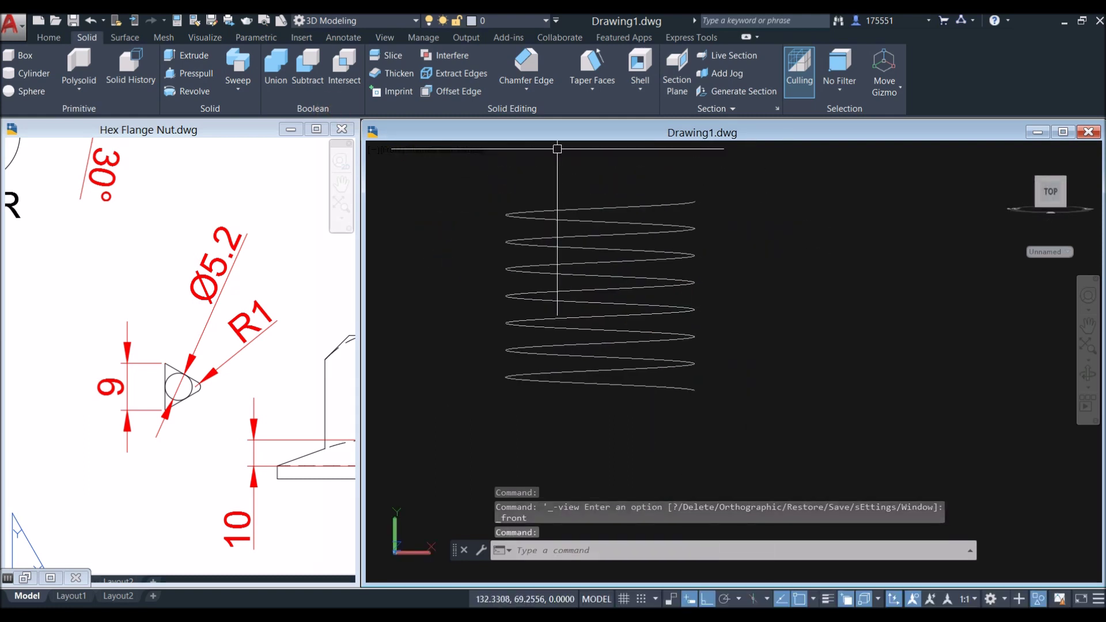
- Draw a vertical line 9 long to the right of the helix's lower end and check it against the thread profile's height dimension
{"action": "left_click", "coordinate": [793, 247]}
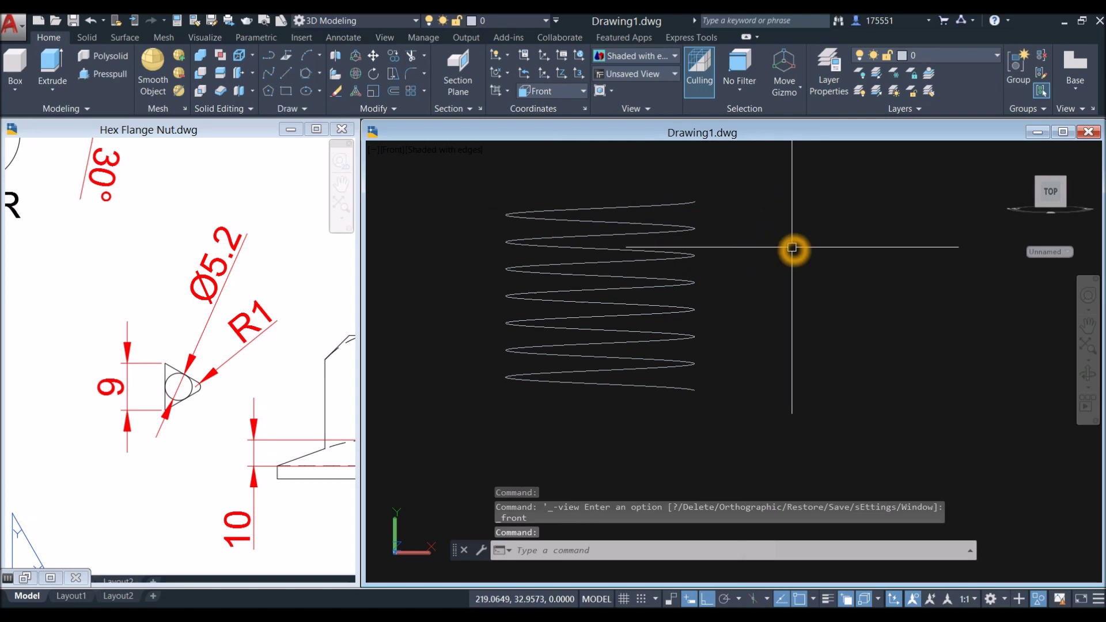
{"action": "type", "text": "L"}
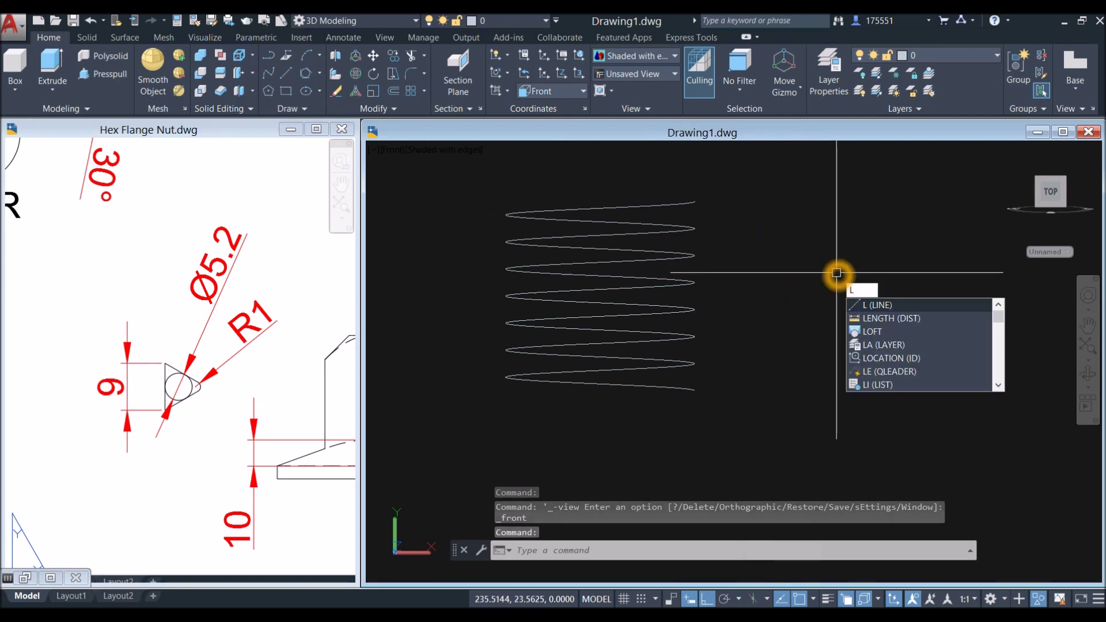
{"action": "key", "text": "Return"}
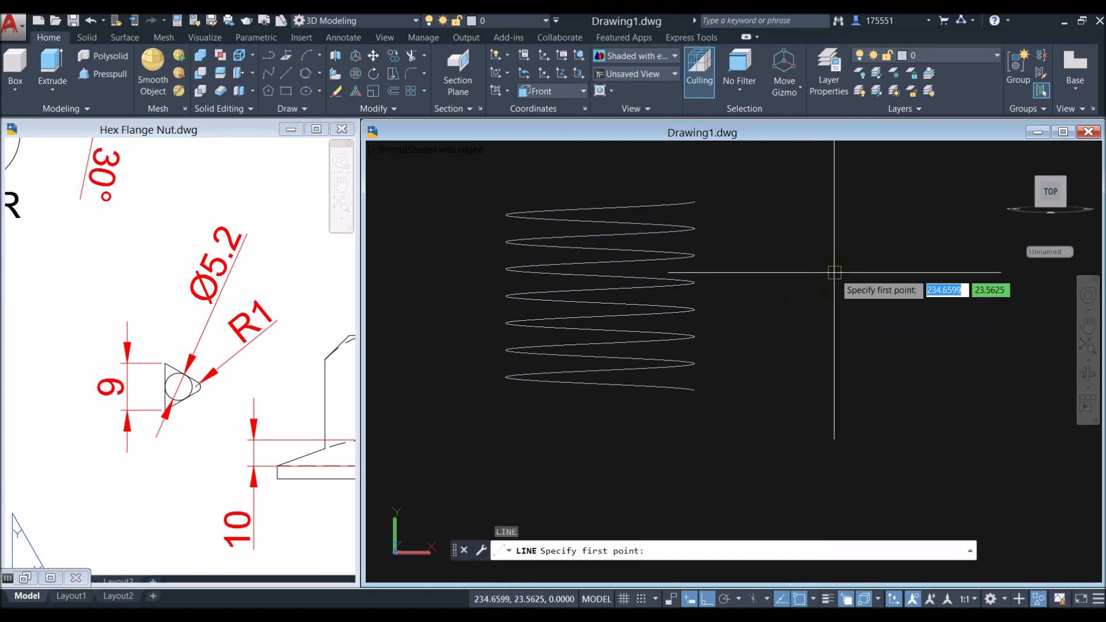
{"action": "left_click", "coordinate": [768, 391]}
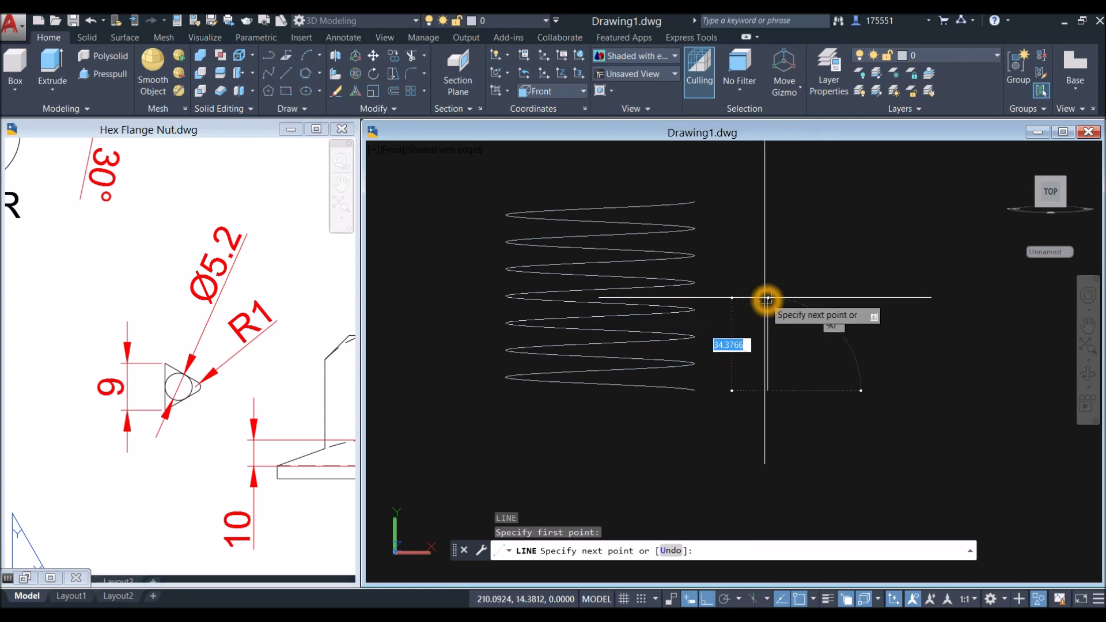
{"action": "key", "text": "Return"}
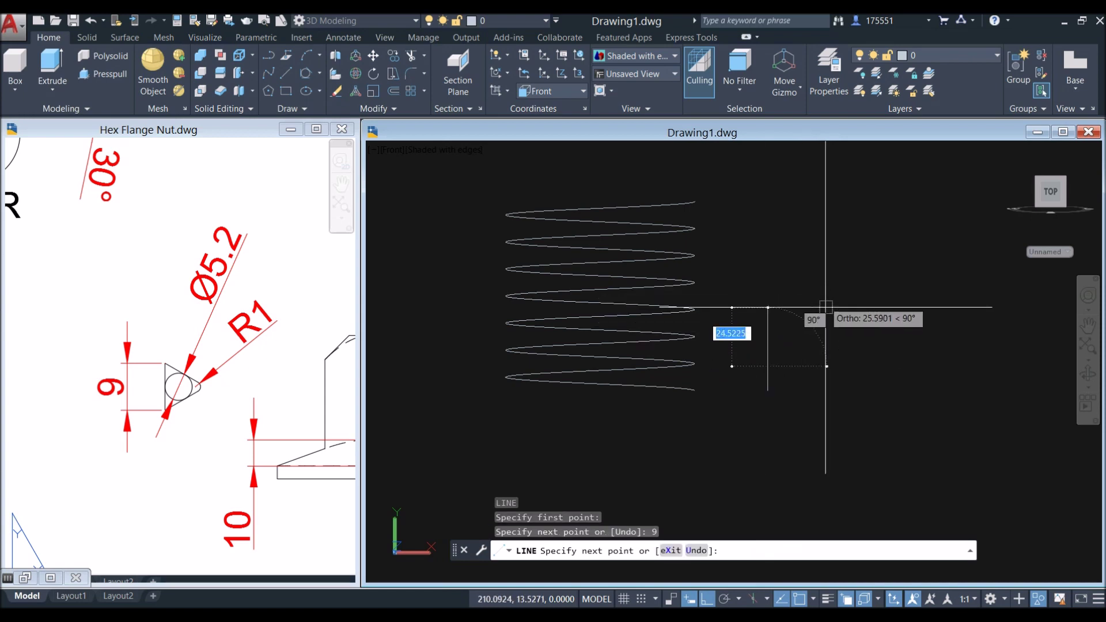
{"action": "right_click", "coordinate": [833, 316]}
{"action": "left_click", "coordinate": [842, 321]}
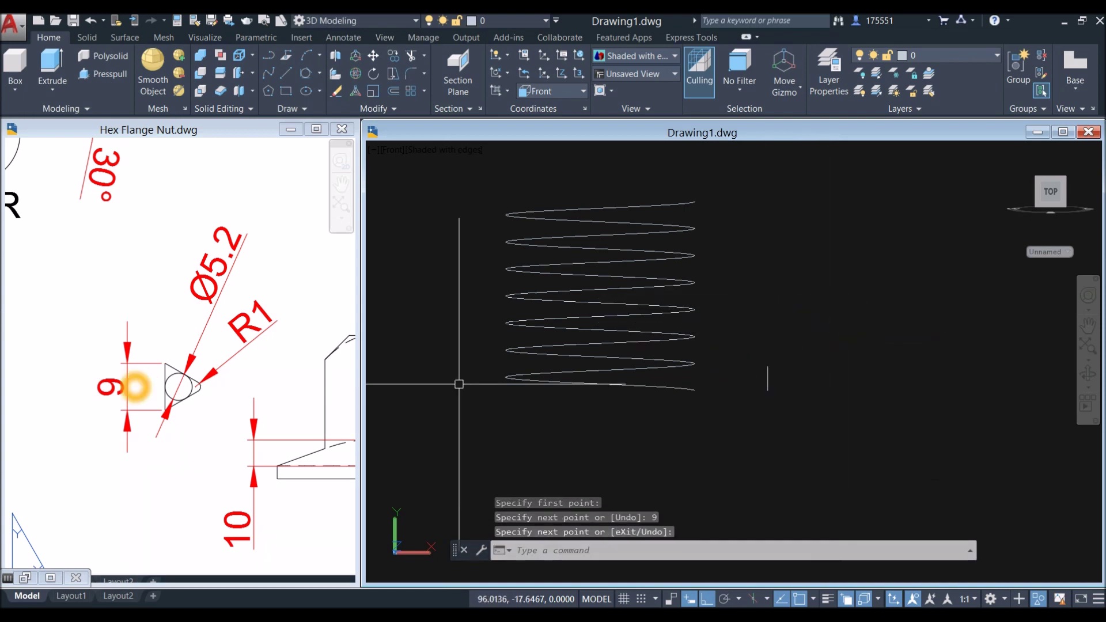
{"action": "left_click", "coordinate": [131, 387]}
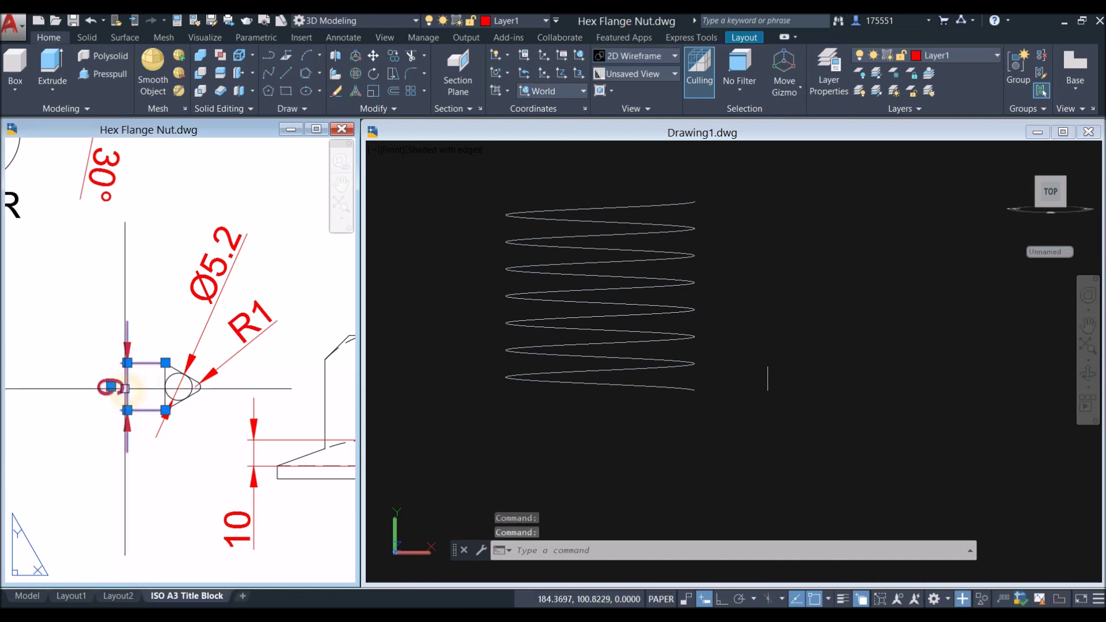
- Draw a horizontal line 9 long to the right from the upper end of the vertical line in Drawing1
{"action": "left_click", "coordinate": [800, 361]}
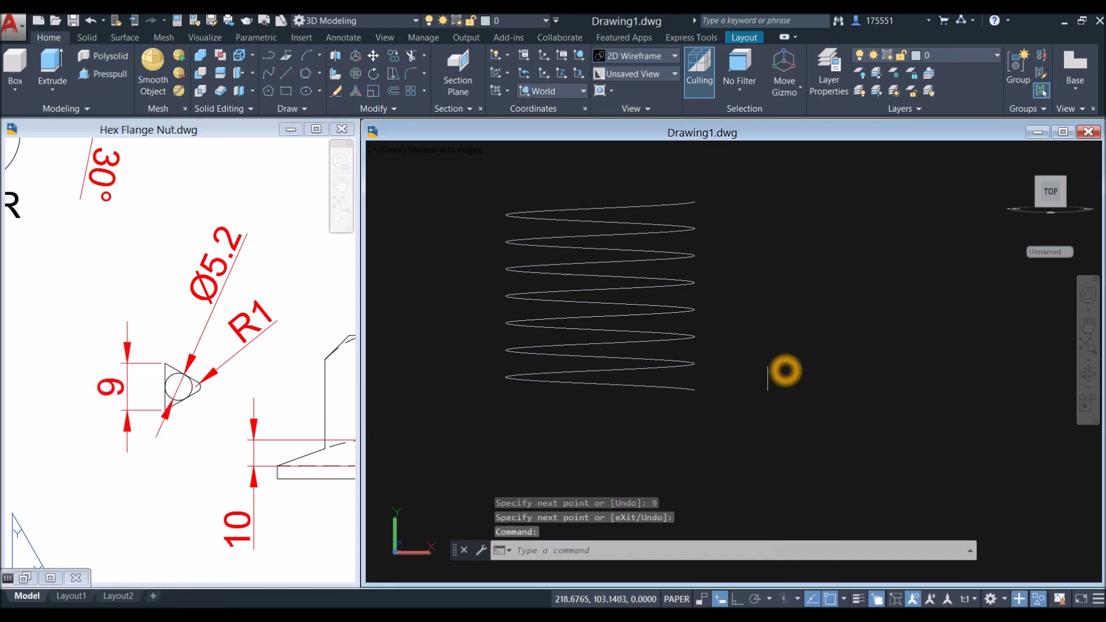
{"action": "double_click", "coordinate": [785, 370]}
{"action": "scroll", "coordinate": [785, 370], "scroll_direction": "up", "scroll_amount": 3}
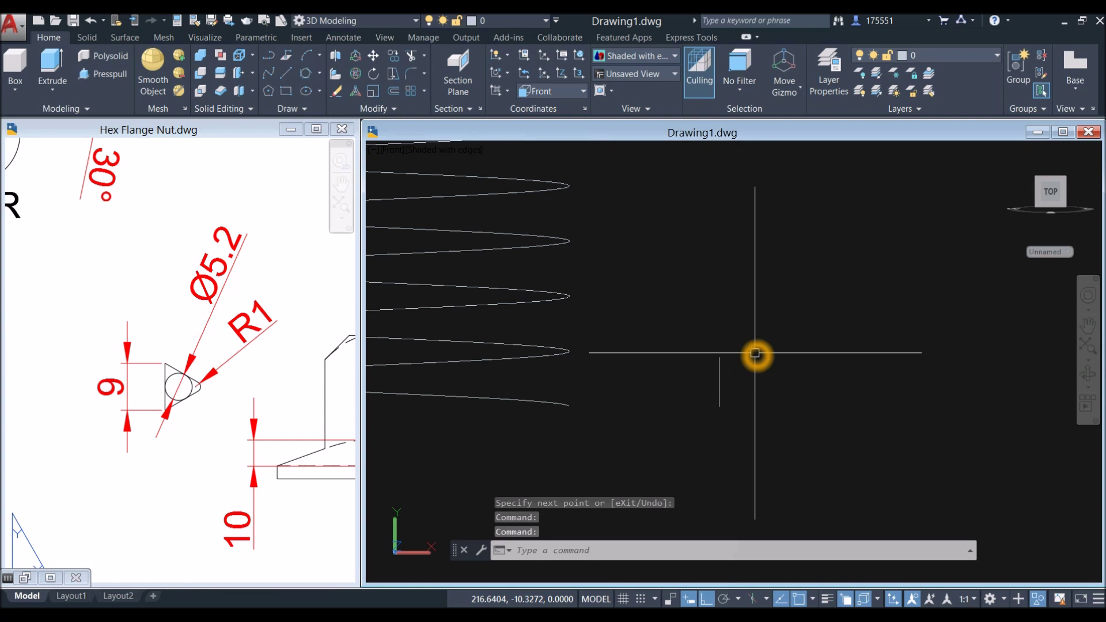
{"action": "type", "text": "l"}
{"action": "key", "text": "Return"}
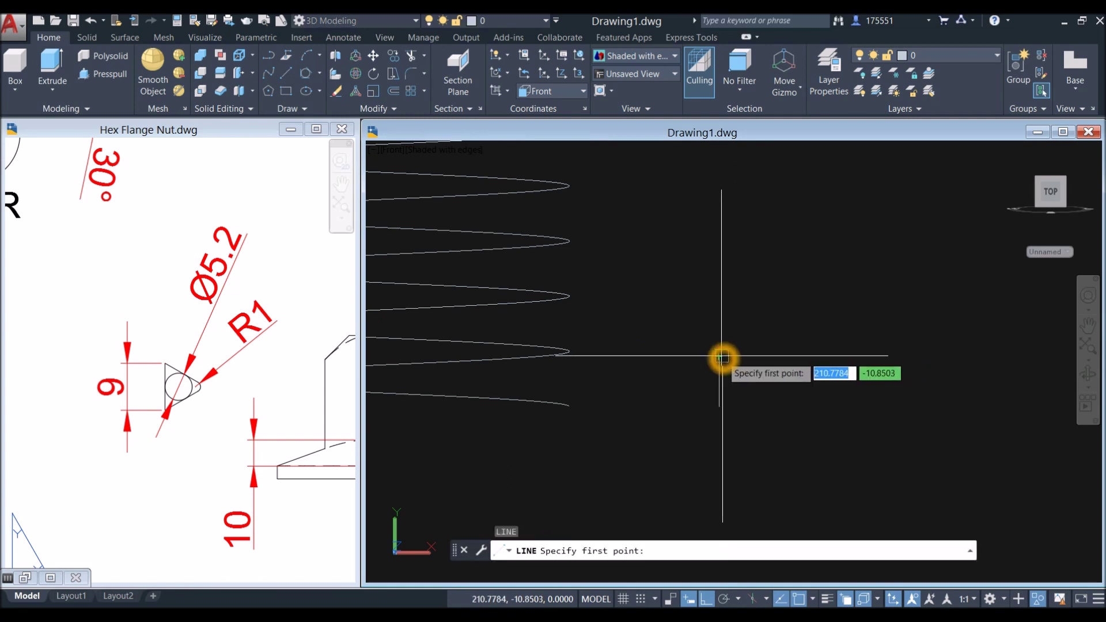
{"action": "left_click", "coordinate": [719, 357]}
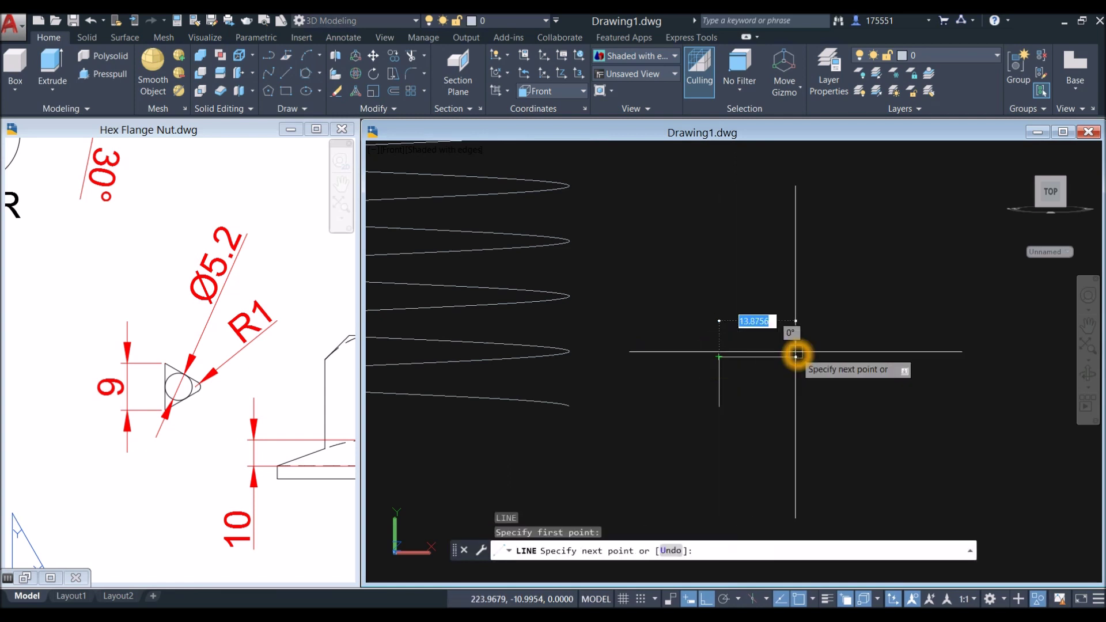
{"action": "type", "text": "9"}
{"action": "key", "text": "Return"}
{"action": "key", "text": "Return"}
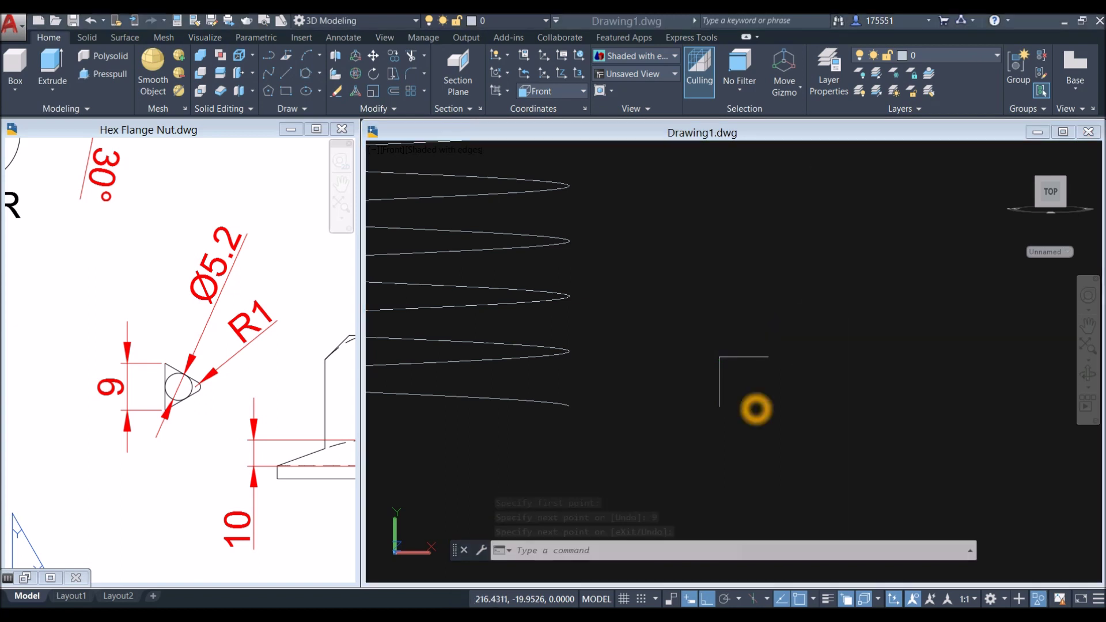
- Draw a horizontal construction line about 27 long to the right from the vertical line's midpoint
{"action": "type", "text": "l"}
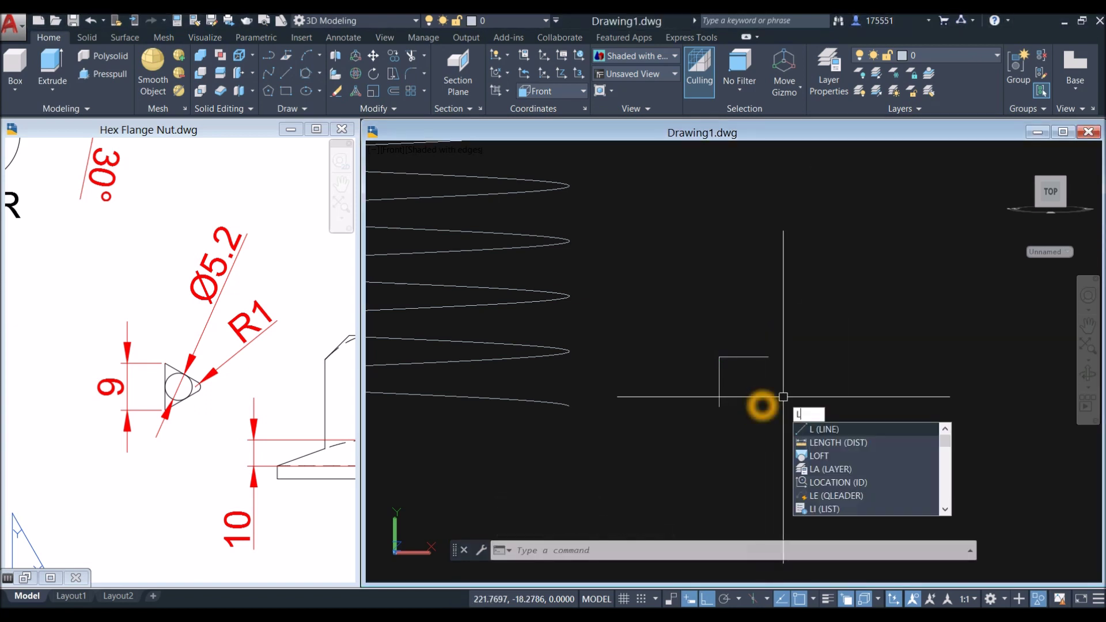
{"action": "key", "text": "Return"}
{"action": "left_click", "coordinate": [718, 382]}
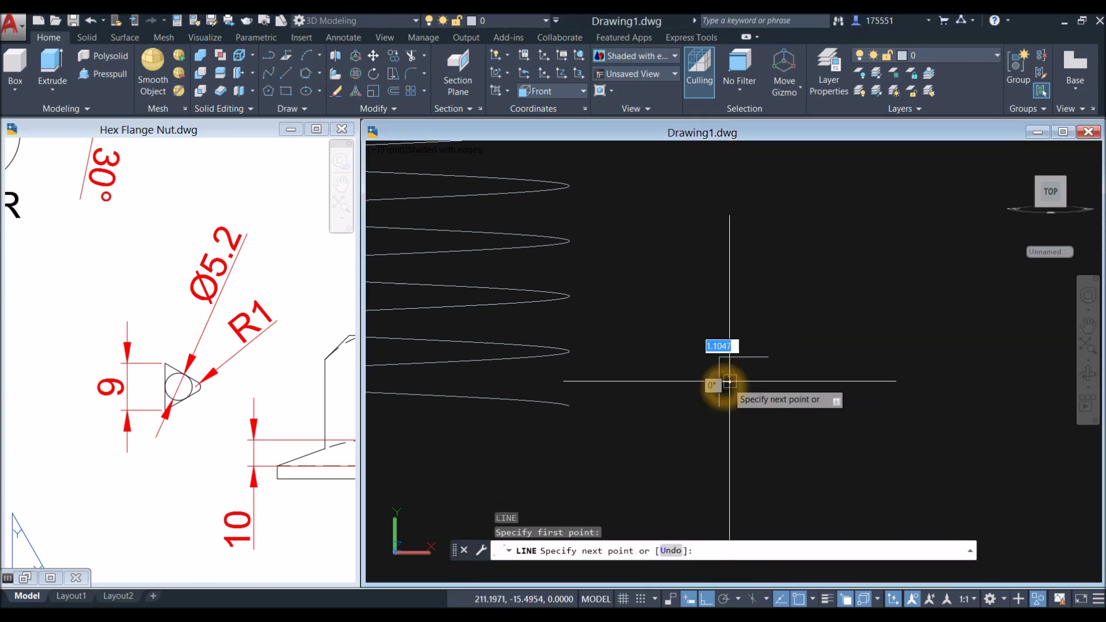
{"action": "left_click", "coordinate": [866, 381]}
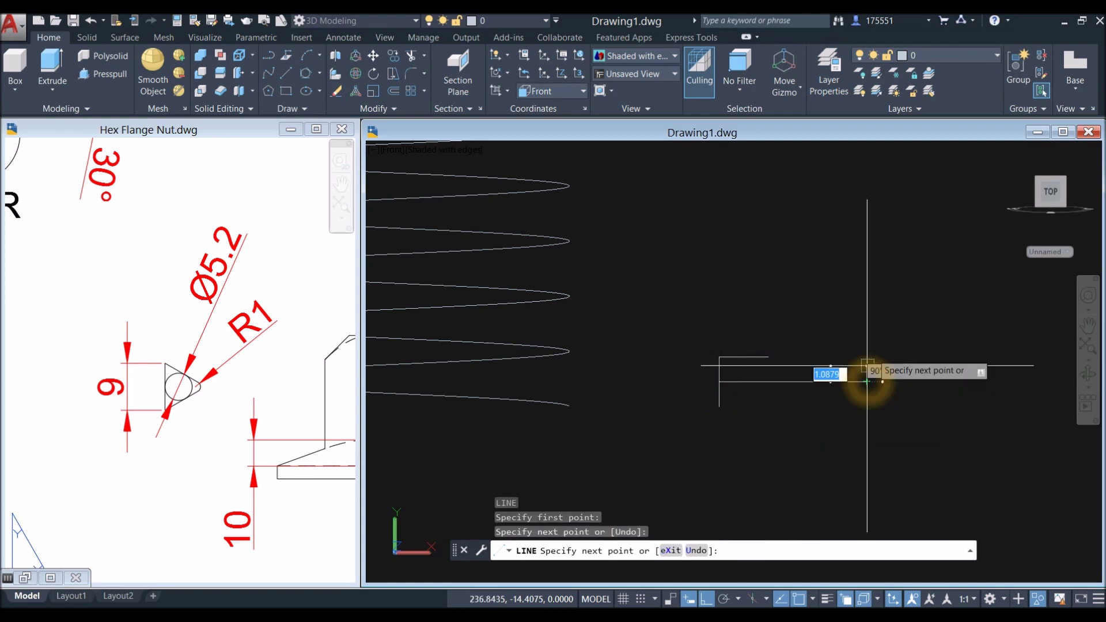
{"action": "right_click", "coordinate": [890, 316]}
{"action": "left_click", "coordinate": [919, 323]}
- Draw a circle centered on the vertical line's upper end, passing through the free end of the 9-long horizontal line
{"action": "type", "text": "c"}
{"action": "key", "text": "Return"}
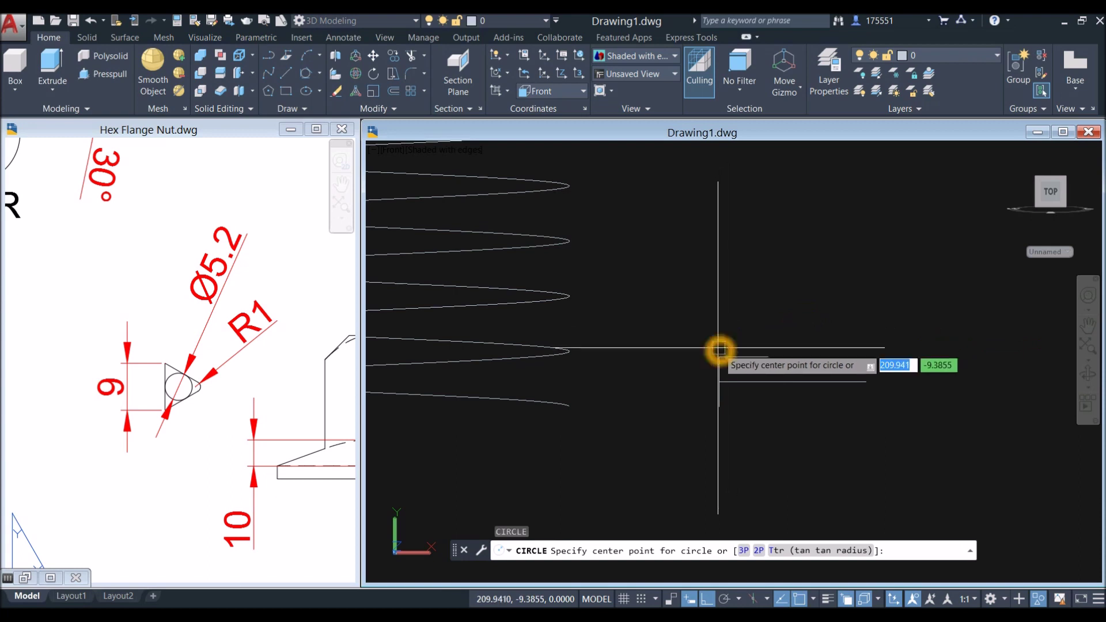
{"action": "left_click", "coordinate": [718, 356]}
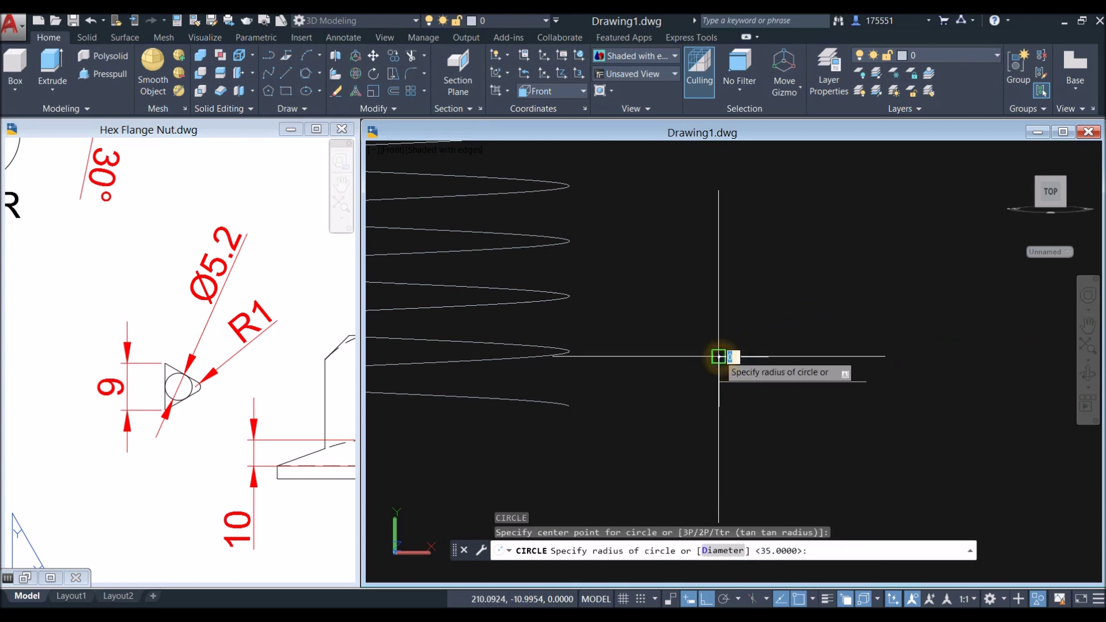
{"action": "left_click", "coordinate": [767, 357]}
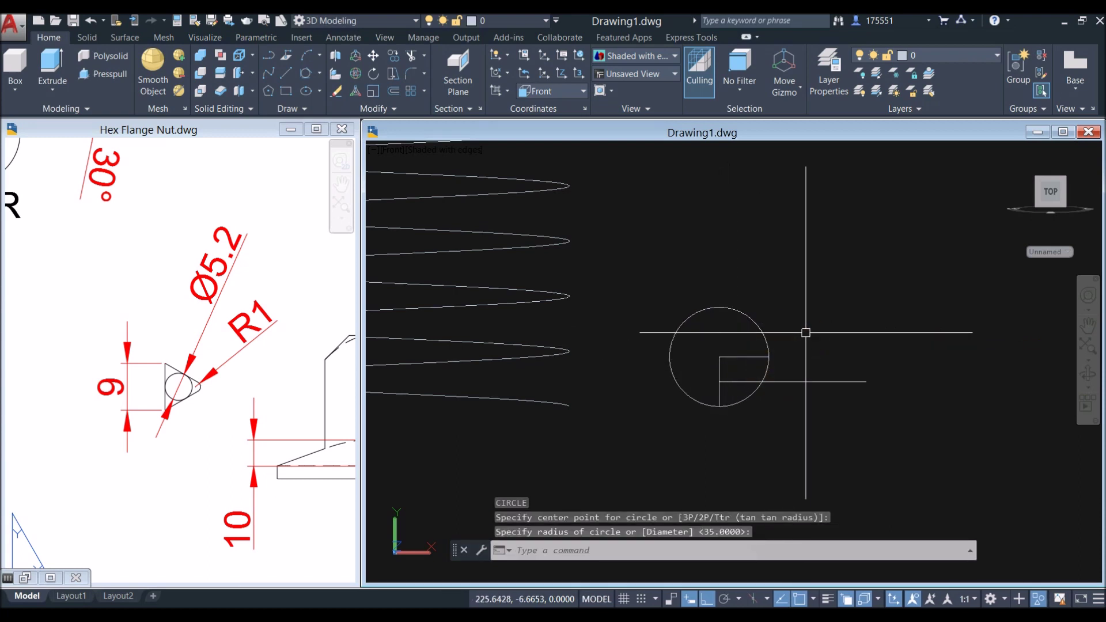
- Draw a slanted line from the vertical line's upper end to the intersection of the circle and the midpoint construction line
{"action": "scroll", "coordinate": [805, 332], "scroll_direction": "up", "scroll_amount": 2}
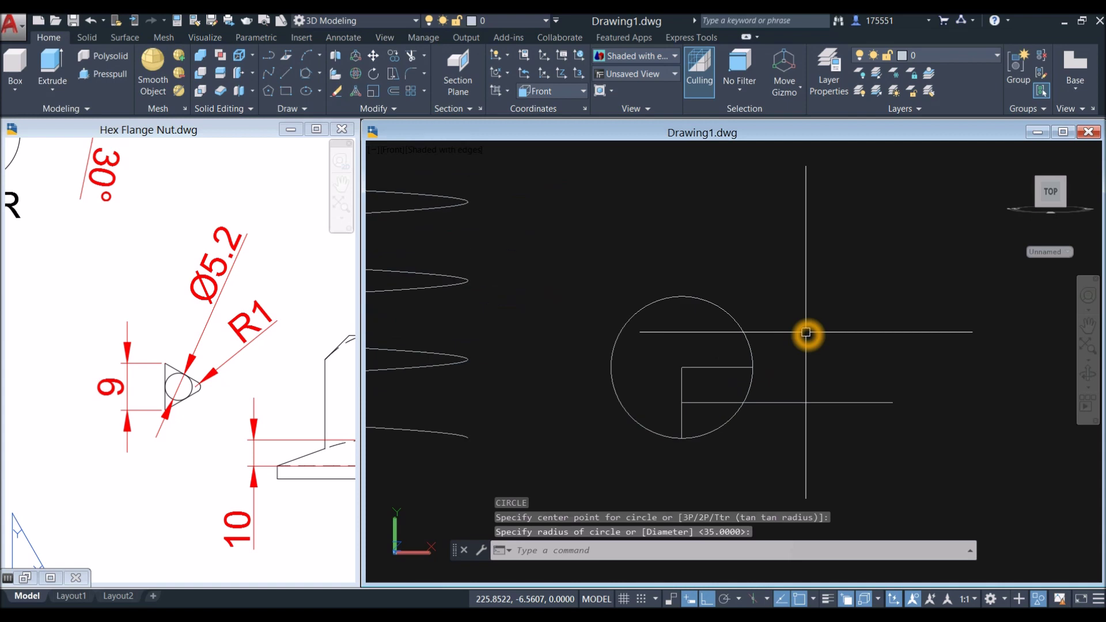
{"action": "type", "text": "l"}
{"action": "key", "text": "Return"}
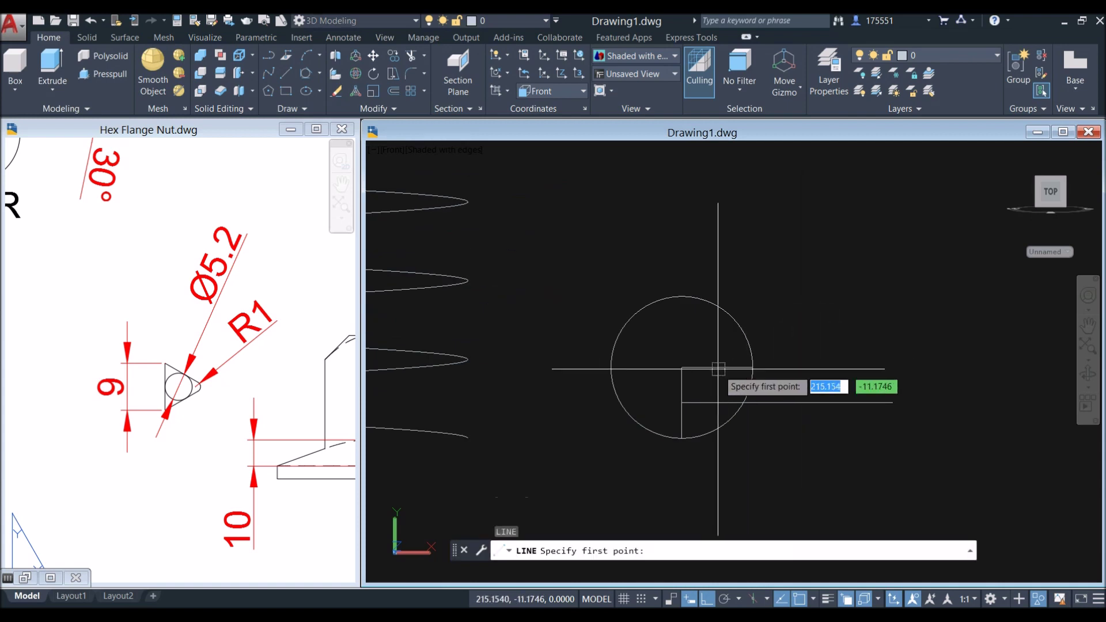
{"action": "left_click", "coordinate": [687, 373]}
{"action": "left_click", "coordinate": [742, 402]}
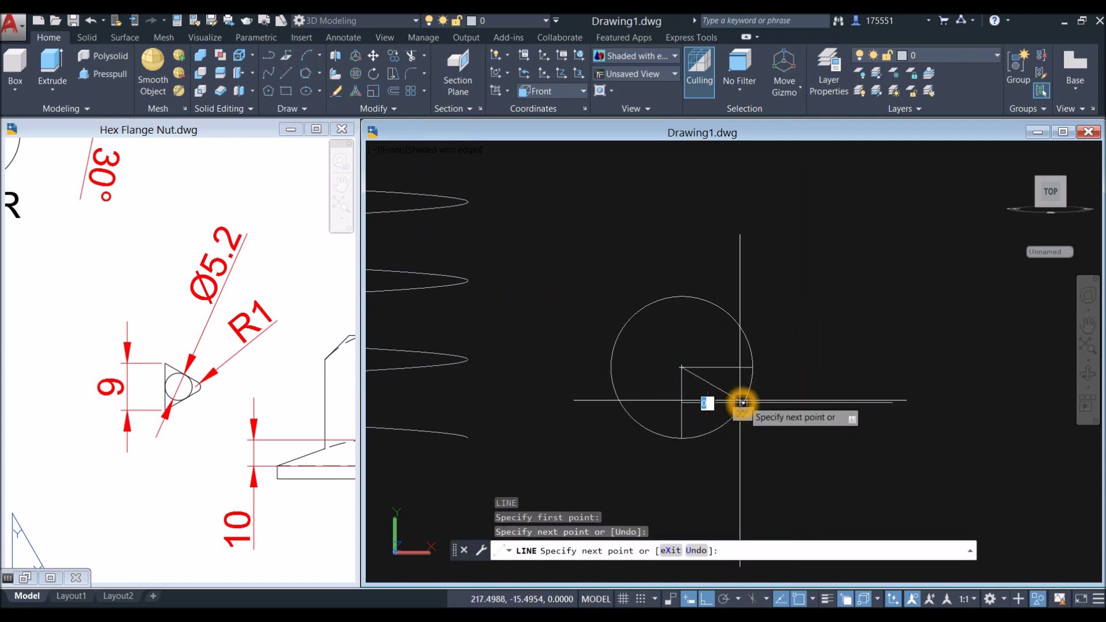
{"action": "right_click", "coordinate": [812, 301]}
{"action": "left_click", "coordinate": [836, 309]}
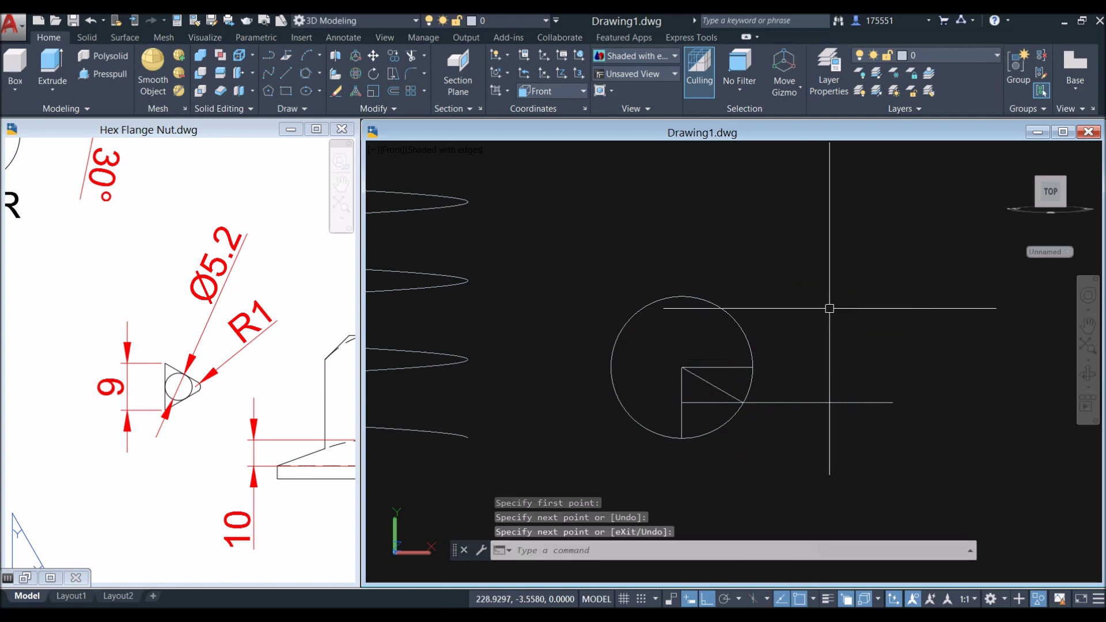
{"action": "left_click", "coordinate": [707, 381]}
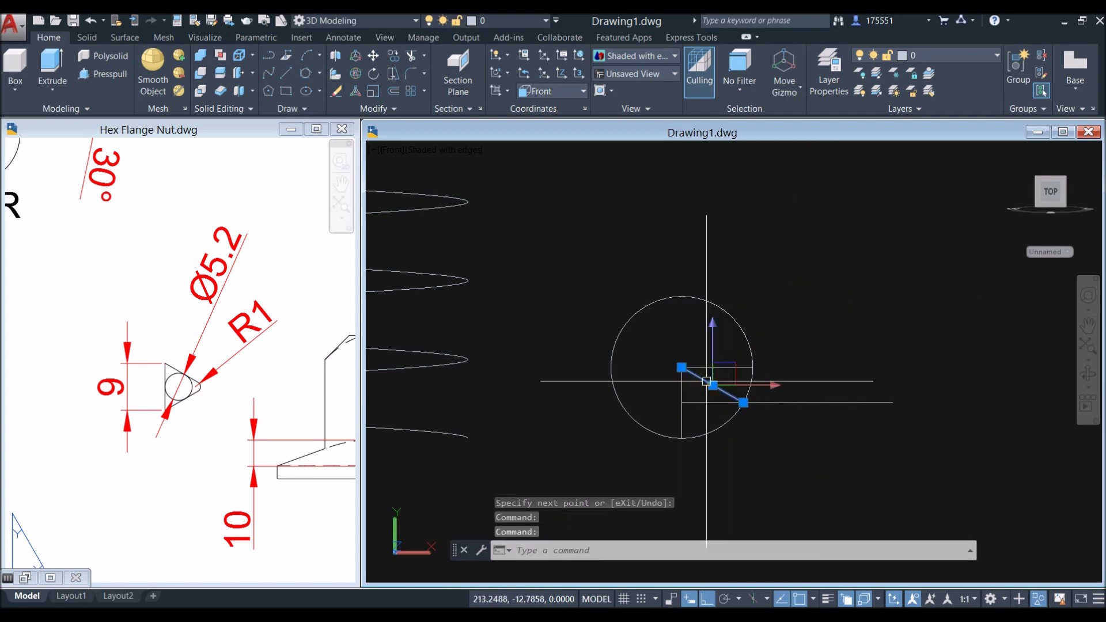
{"action": "key", "text": "Escape"}
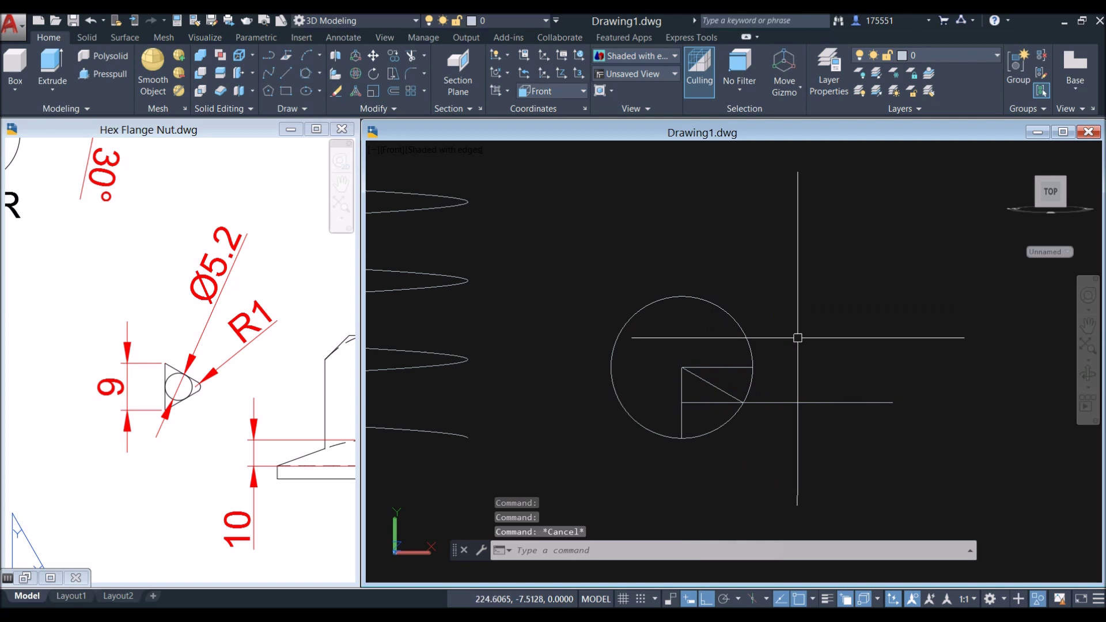
- Close the triangle with a line from the vertical line's lower end to the intersection of the circle and the construction line
{"action": "type", "text": "l"}
{"action": "key", "text": "Return"}
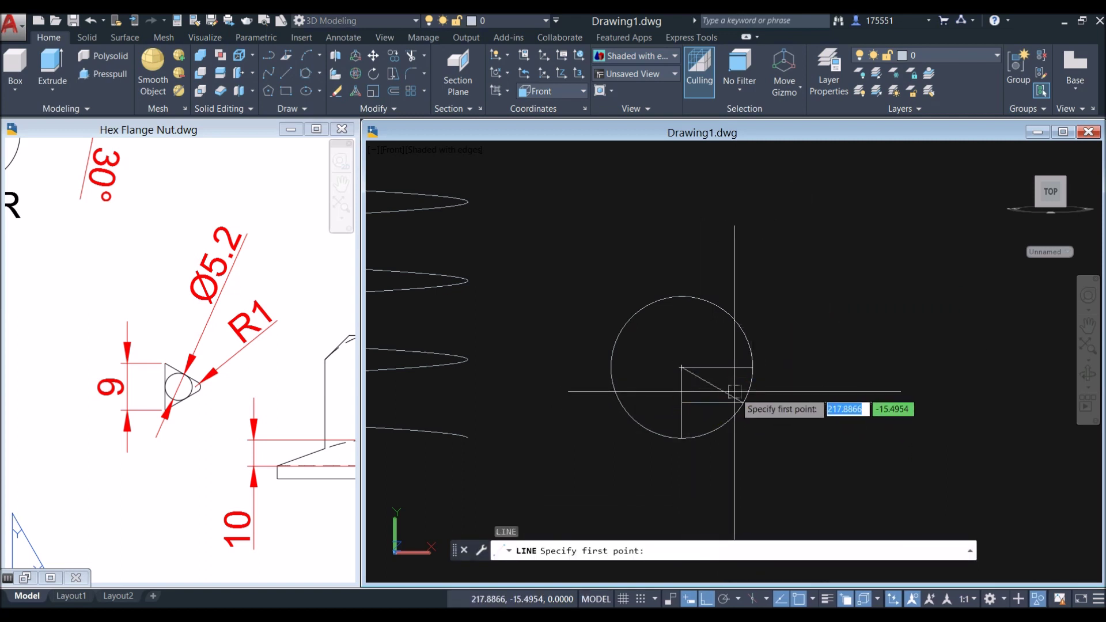
{"action": "left_click", "coordinate": [682, 439]}
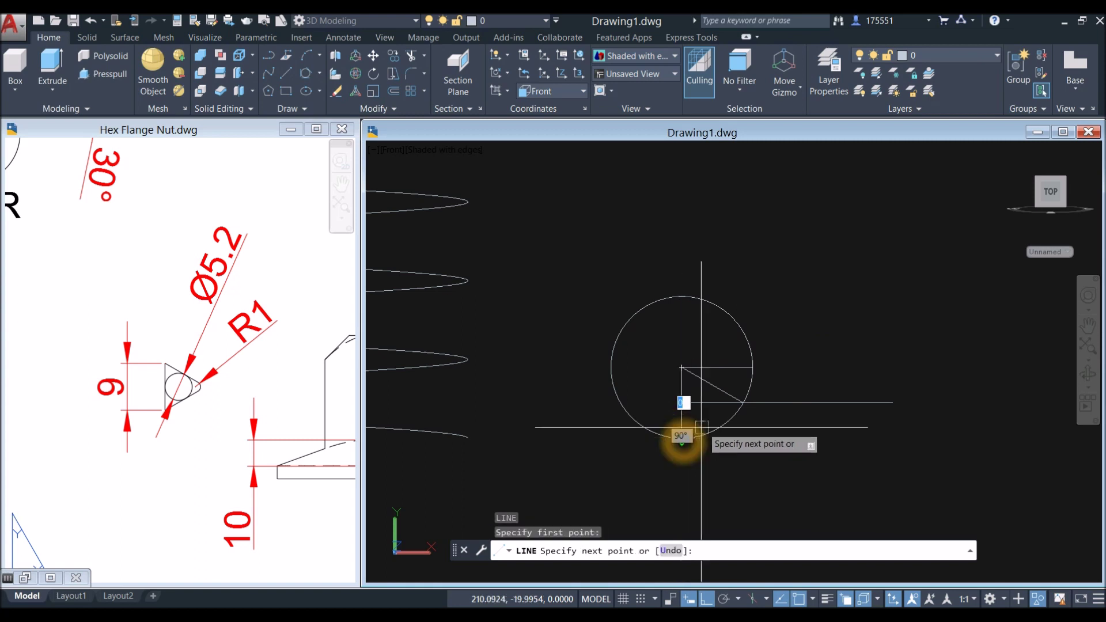
{"action": "left_click", "coordinate": [742, 403]}
{"action": "right_click", "coordinate": [796, 337]}
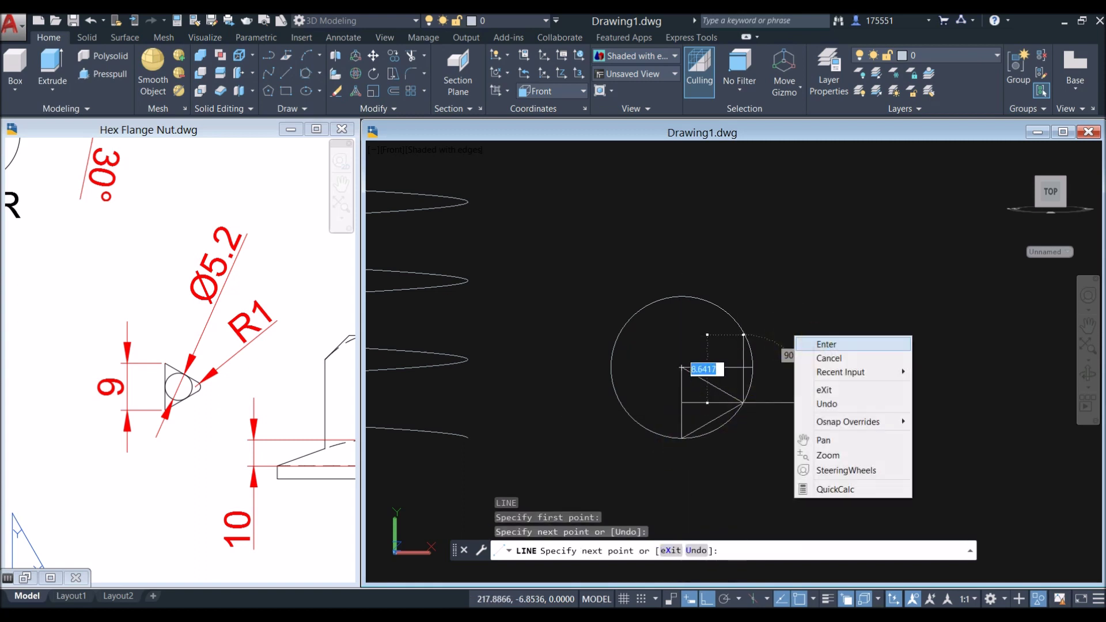
{"action": "left_click", "coordinate": [821, 344]}
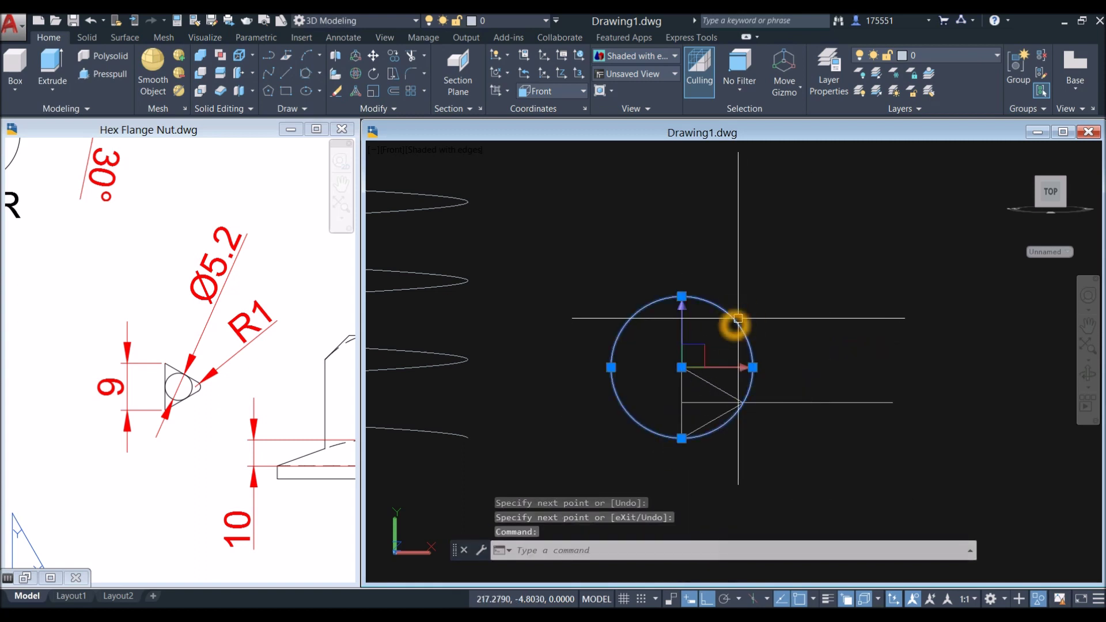
- Delete the construction circle and both horizontal construction lines, keeping only the triangle
{"action": "key", "text": "Delete"}
{"action": "left_click", "coordinate": [746, 368]}
{"action": "key", "text": "Delete"}
{"action": "left_click", "coordinate": [825, 401]}
{"action": "key", "text": "Delete"}
{"action": "left_click", "coordinate": [745, 367]}
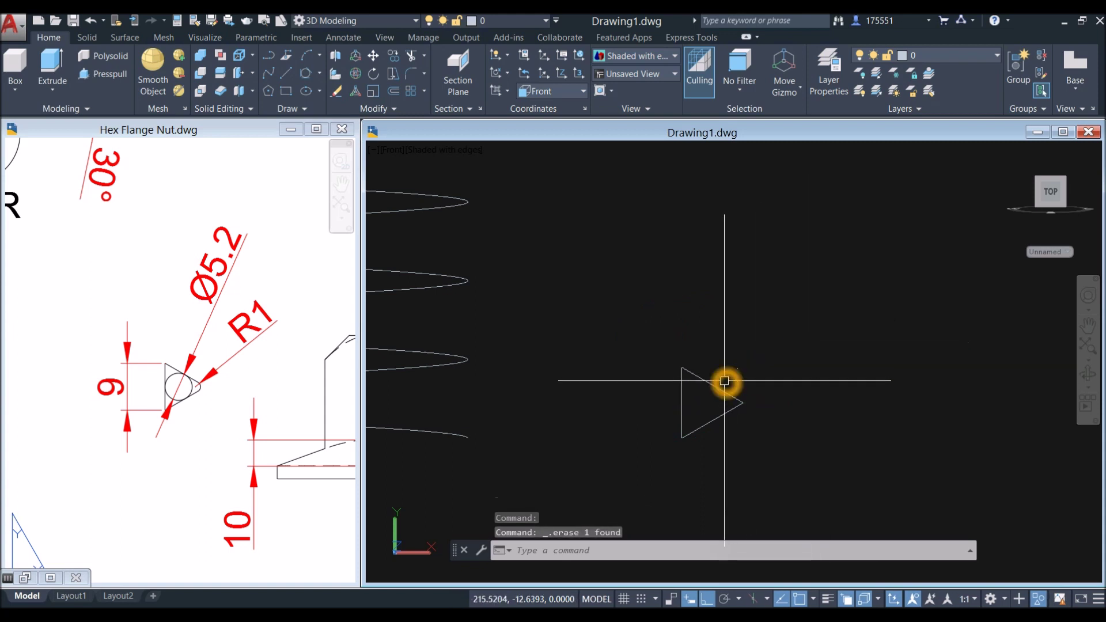
- Check the lengths of the triangle's two slanted sides
{"action": "left_click", "coordinate": [720, 386]}
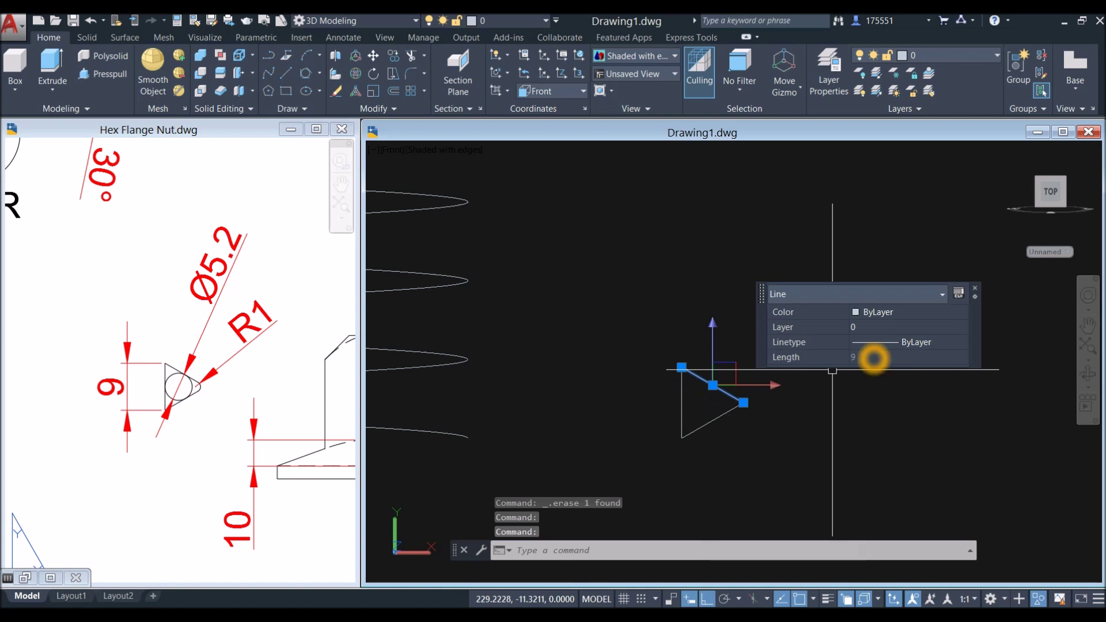
{"action": "key", "text": "Escape"}
{"action": "left_click", "coordinate": [721, 416]}
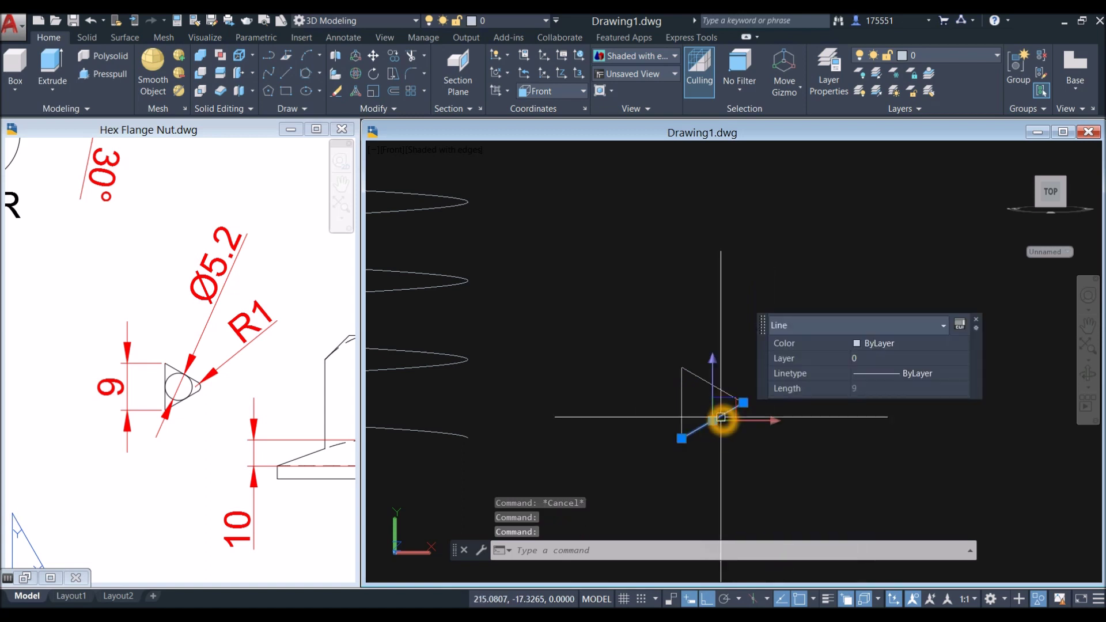
{"action": "key", "text": "Escape"}
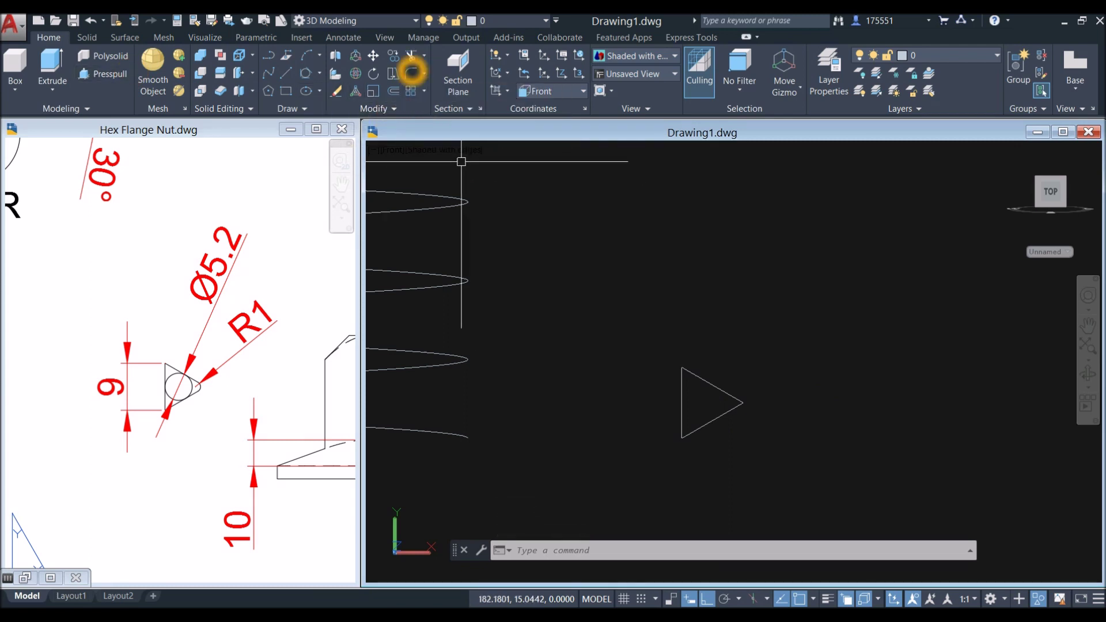
- Fillet the triangle's right-hand corner to the drawing's R1 and join the whole outline into one polyline
{"action": "left_click", "coordinate": [748, 397]}
{"action": "left_click", "coordinate": [736, 421]}
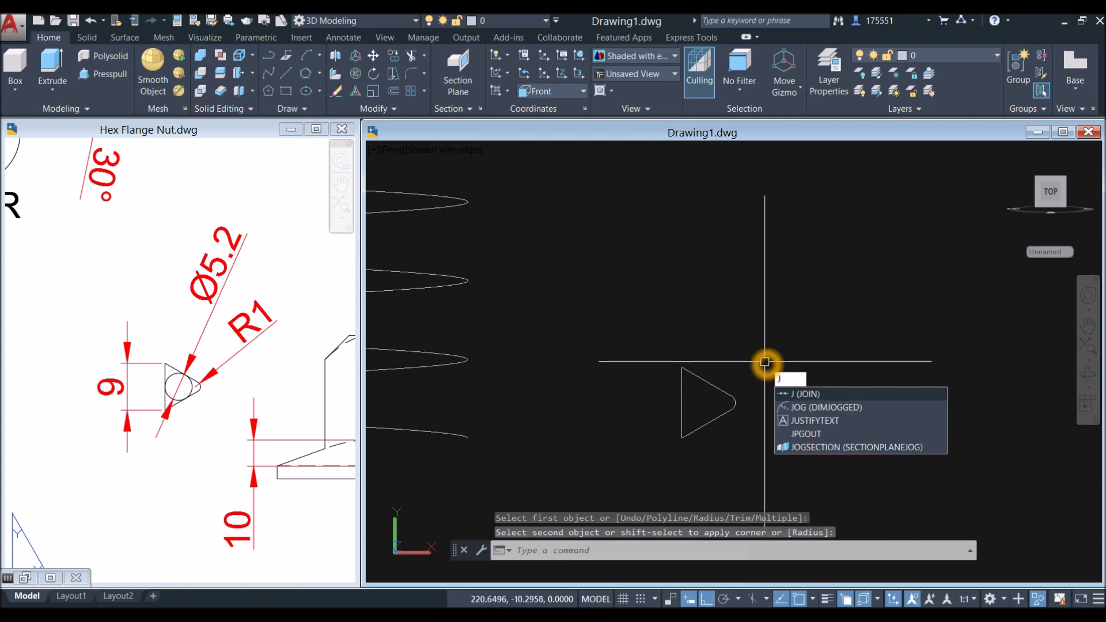
{"action": "key", "text": "Return"}
{"action": "left_click", "coordinate": [666, 351]}
{"action": "left_click", "coordinate": [763, 461]}
{"action": "key", "text": "Return"}
{"action": "left_click", "coordinate": [716, 392]}
{"action": "key", "text": "Escape"}
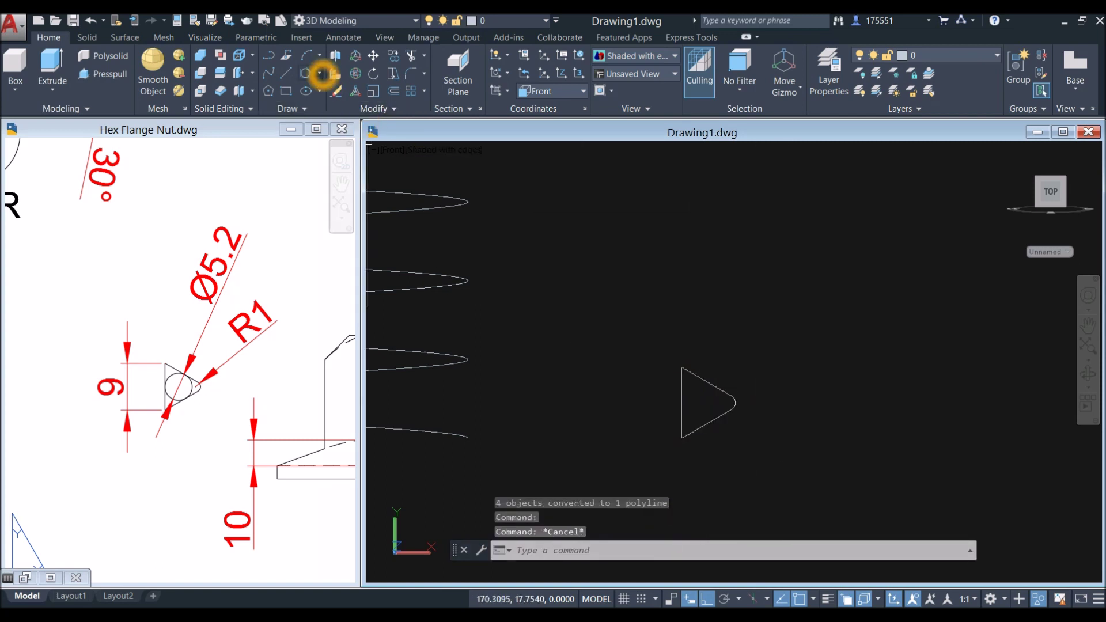
- Inscribe a Tan, Tan, Tan circle in the thread profile, tangent to both slanted sides and the vertical side
{"action": "left_click", "coordinate": [319, 73]}
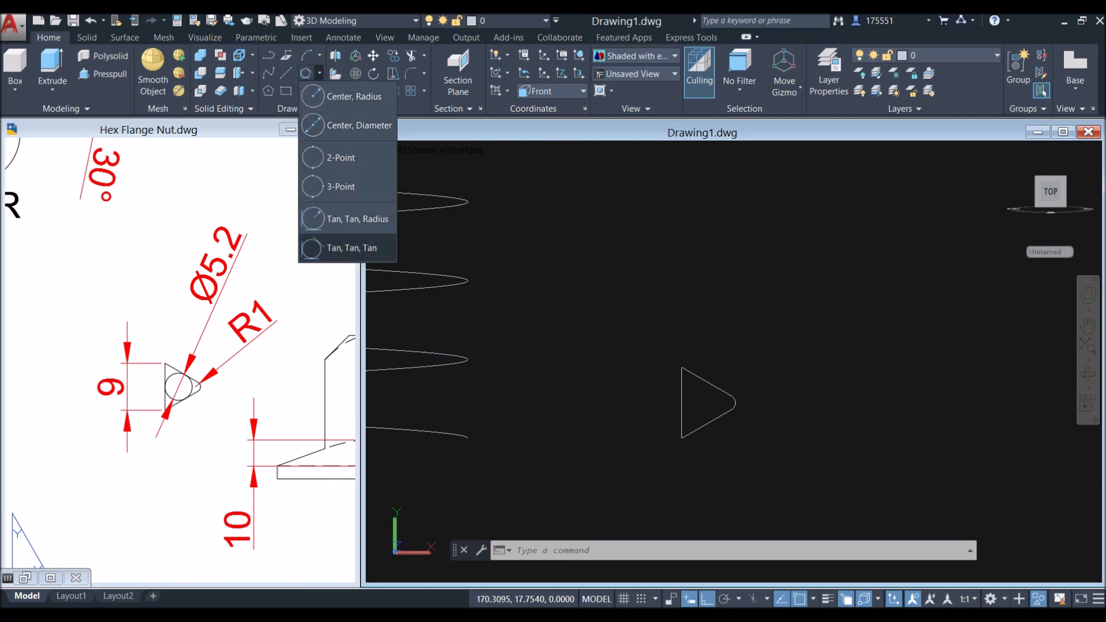
{"action": "left_click", "coordinate": [366, 248]}
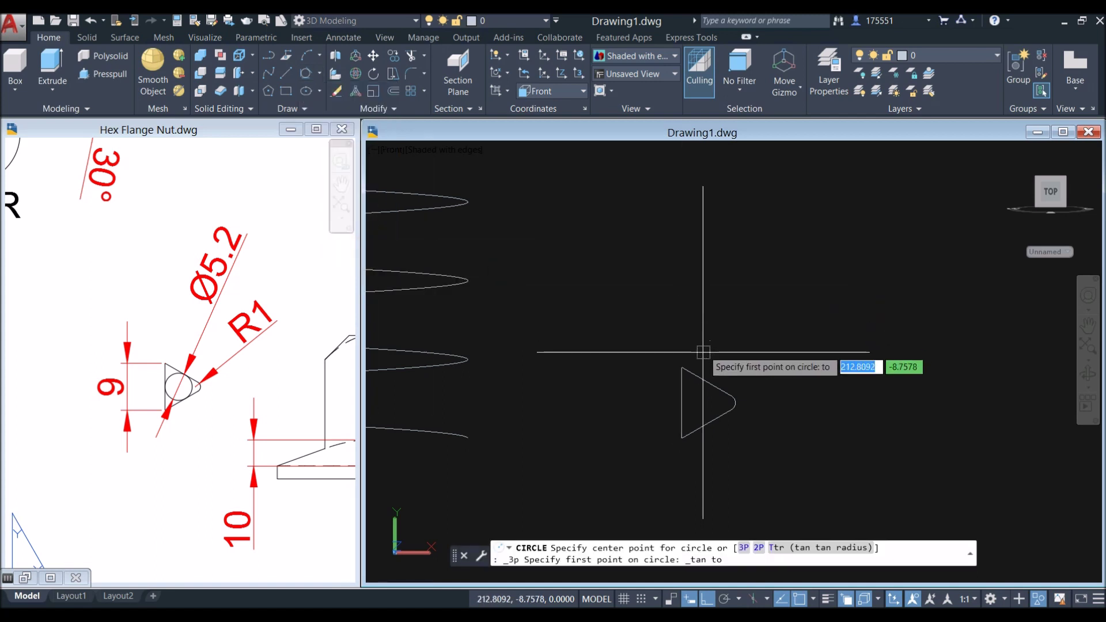
{"action": "left_click", "coordinate": [714, 385]}
{"action": "left_click", "coordinate": [707, 381]}
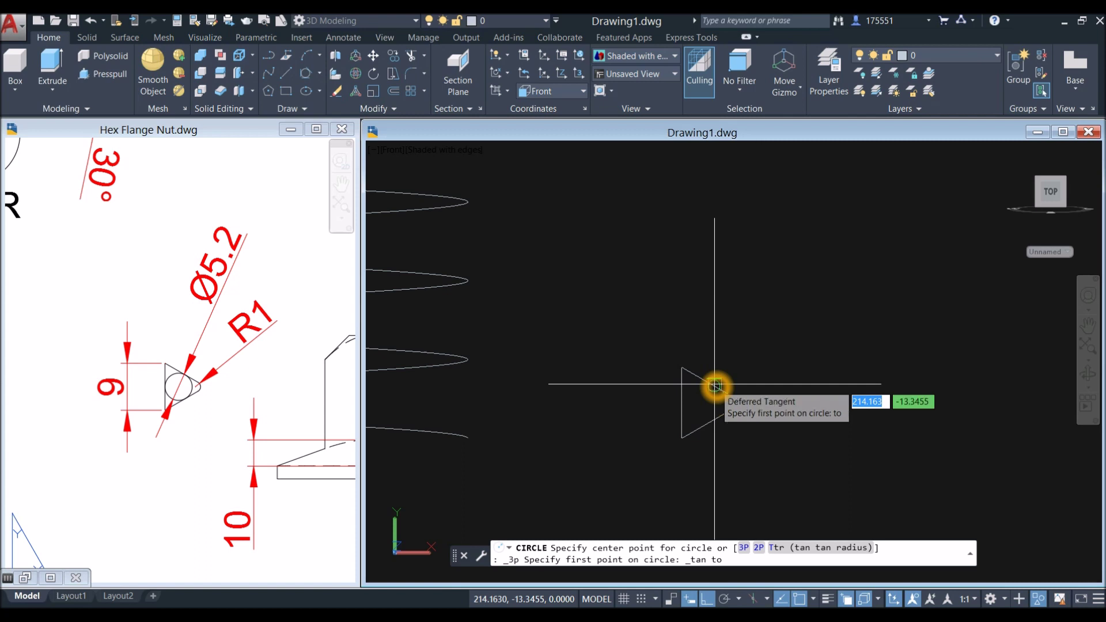
{"action": "left_click", "coordinate": [715, 384]}
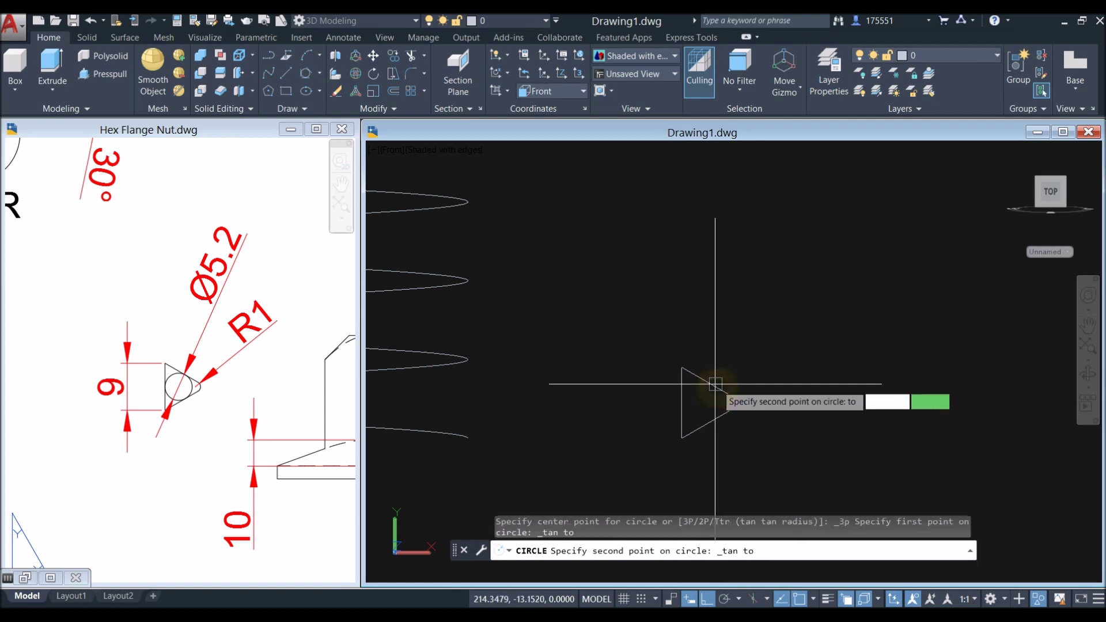
{"action": "left_click", "coordinate": [718, 422]}
{"action": "left_click", "coordinate": [683, 411]}
- Move the triangular thread profile and its inscribed circle from the circle's centre to the helix's lower endpoint, with polar tracking on
{"action": "scroll", "coordinate": [720, 344], "scroll_direction": "down", "scroll_amount": 4}
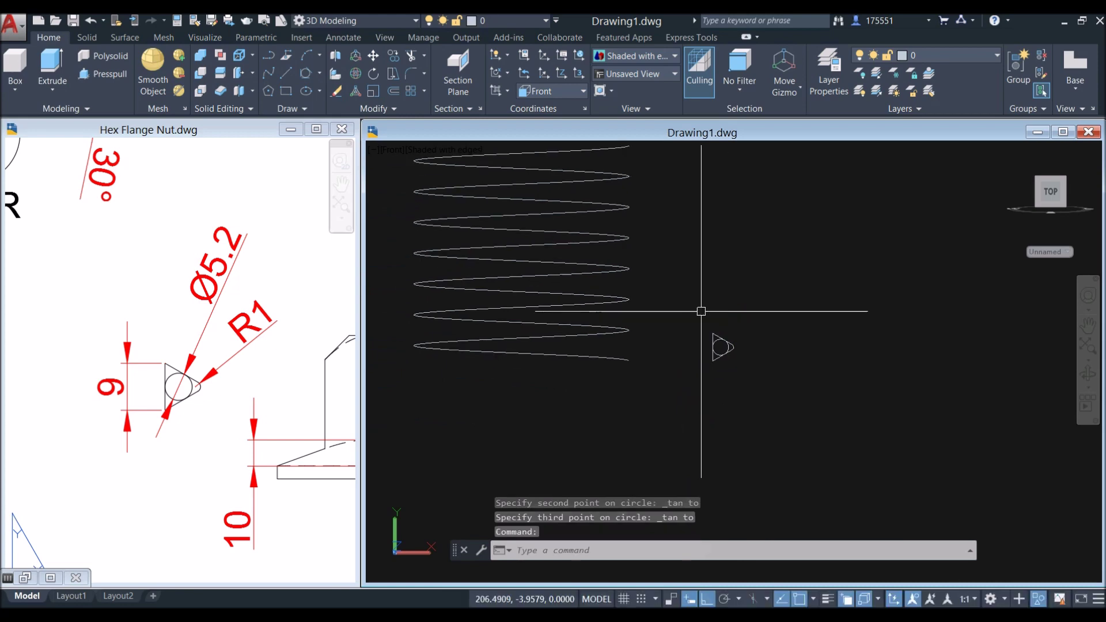
{"action": "left_click", "coordinate": [765, 390]}
{"action": "right_click", "coordinate": [765, 208]}
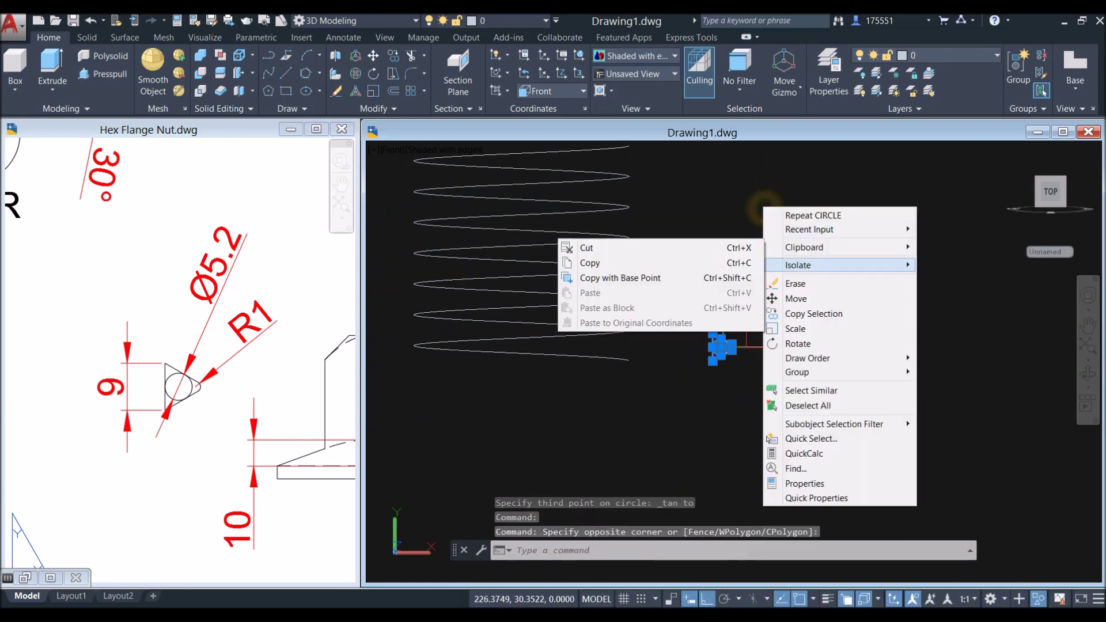
{"action": "left_click", "coordinate": [795, 298]}
{"action": "scroll", "coordinate": [785, 296], "scroll_direction": "up", "scroll_amount": 8}
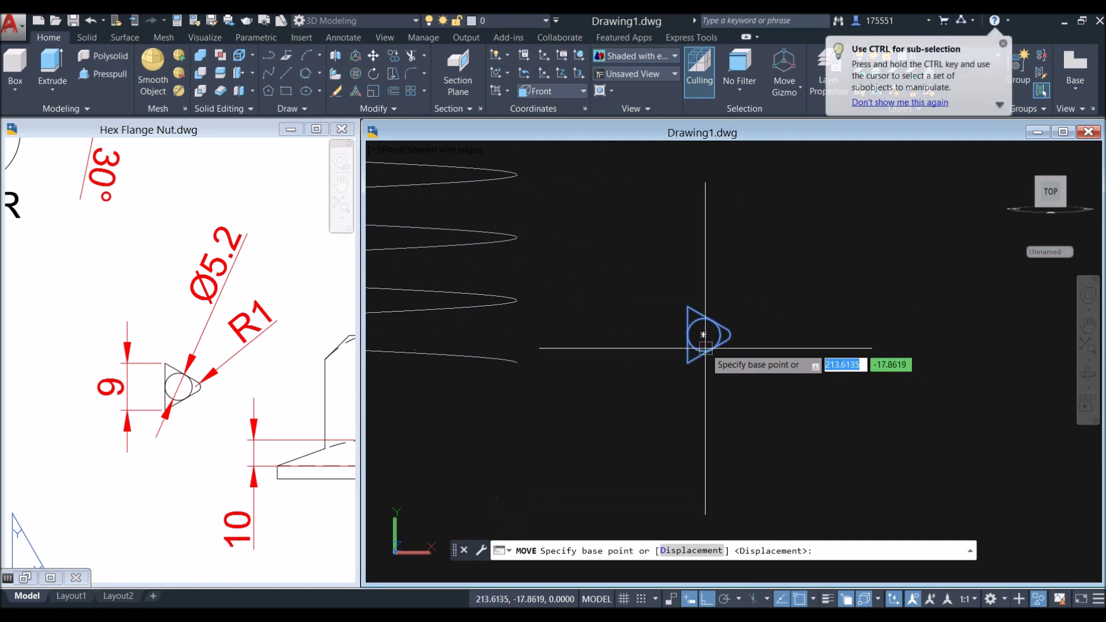
{"action": "left_click", "coordinate": [703, 336]}
{"action": "scroll", "coordinate": [582, 348], "scroll_direction": "down", "scroll_amount": 3}
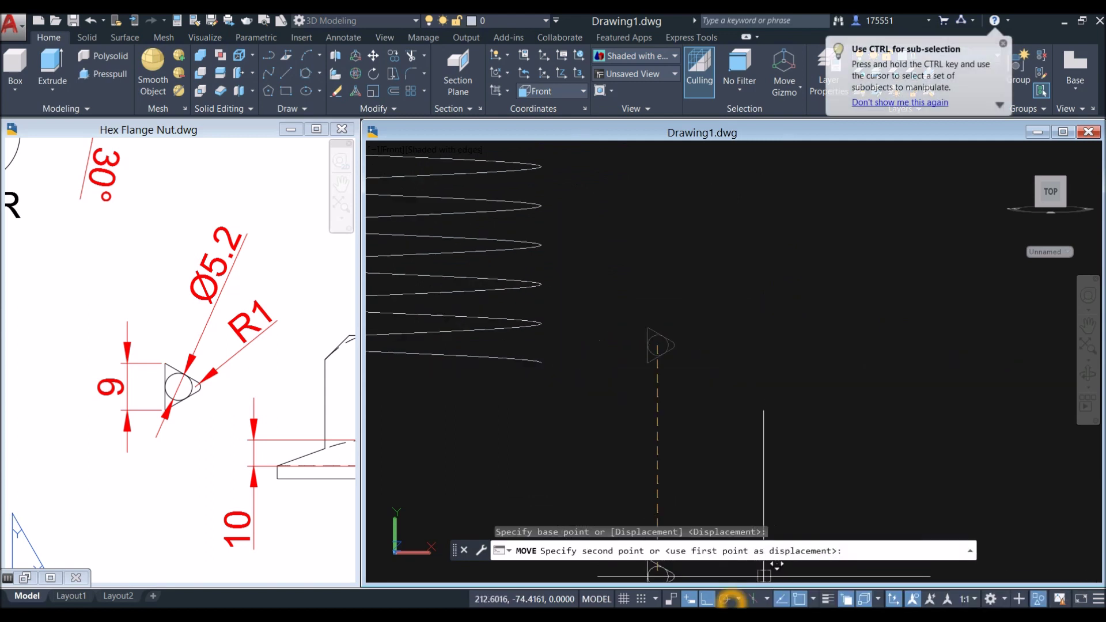
{"action": "left_click", "coordinate": [724, 599]}
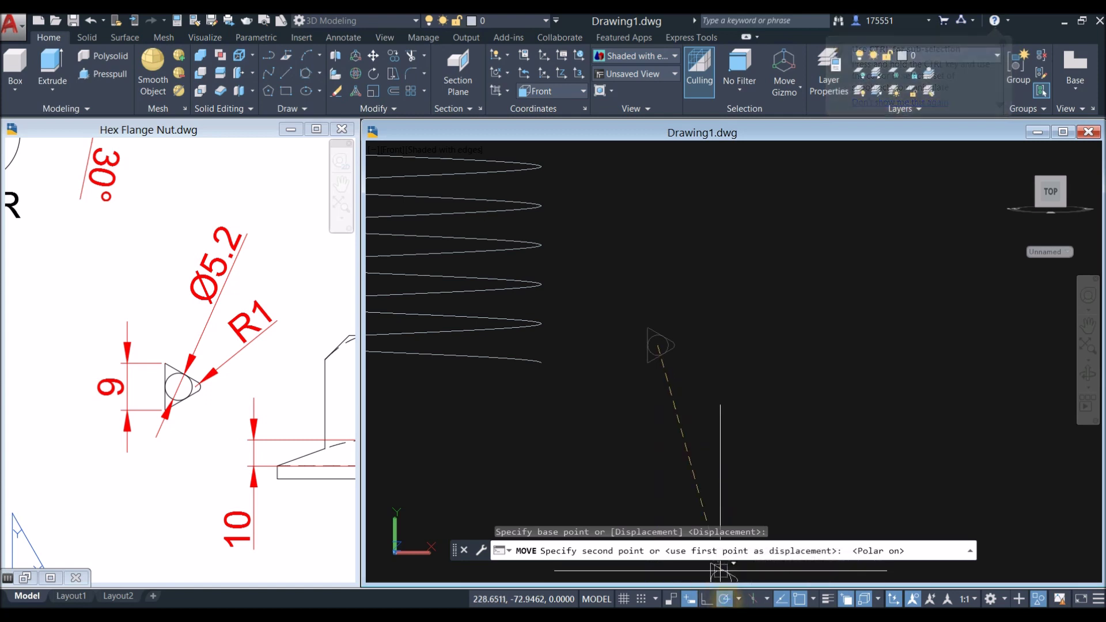
{"action": "left_click", "coordinate": [542, 364]}
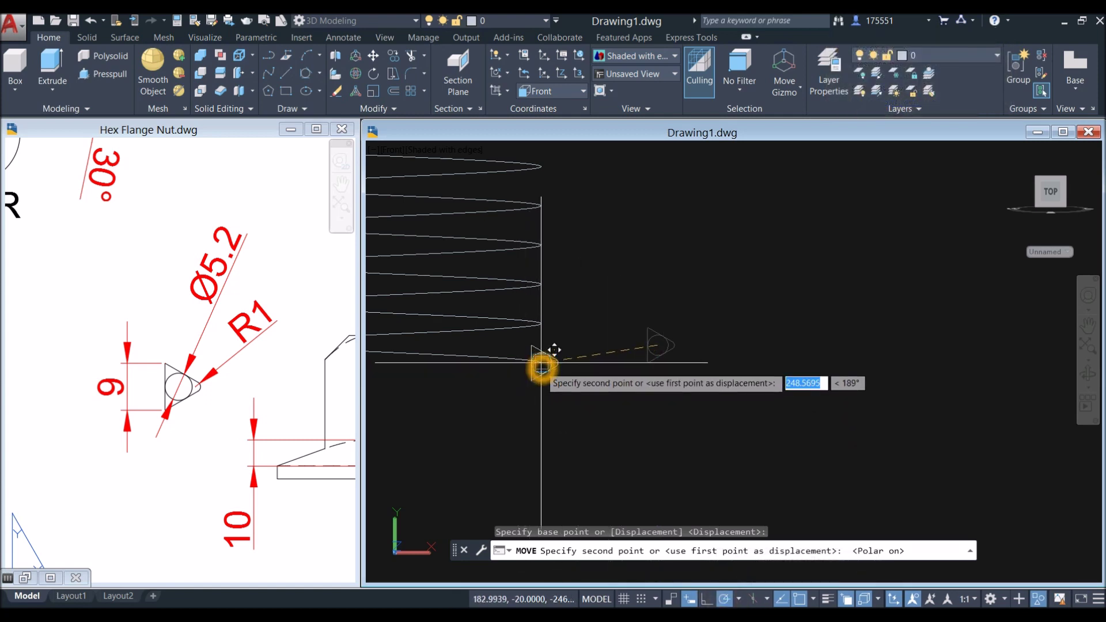
{"action": "scroll", "coordinate": [541, 365], "scroll_direction": "up", "scroll_amount": 5}
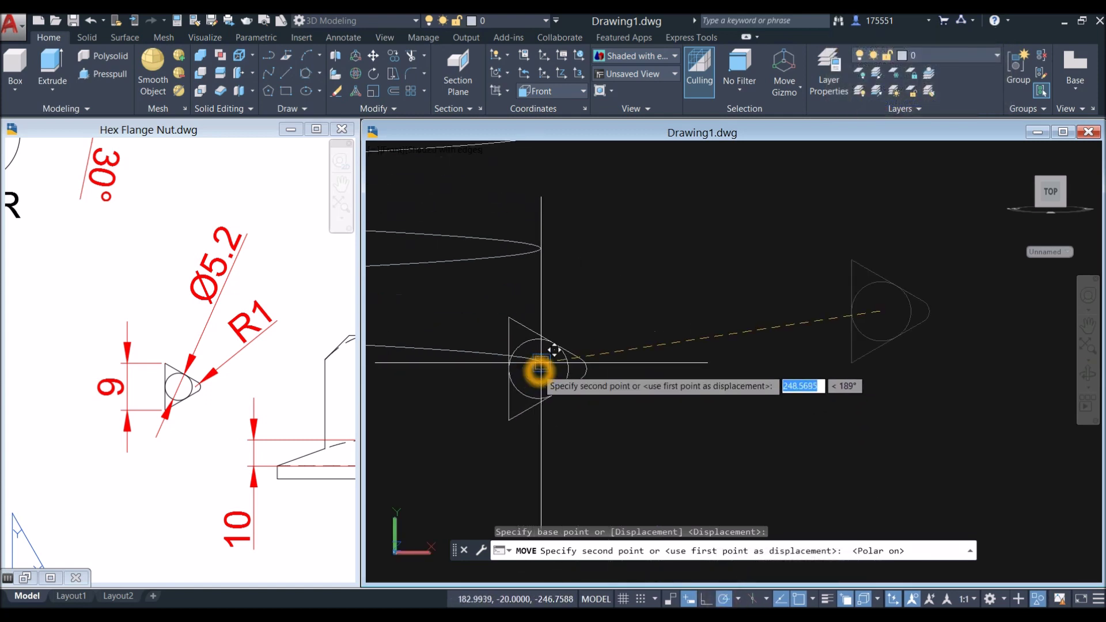
{"action": "right_click", "coordinate": [583, 293], "text": "shift"}
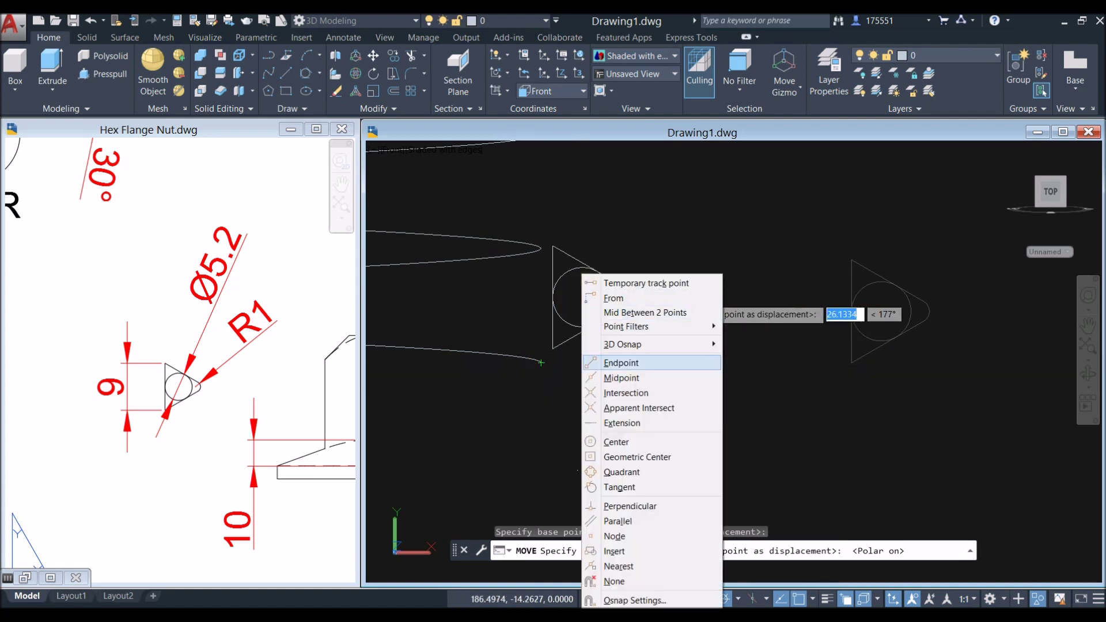
{"action": "left_click", "coordinate": [622, 363]}
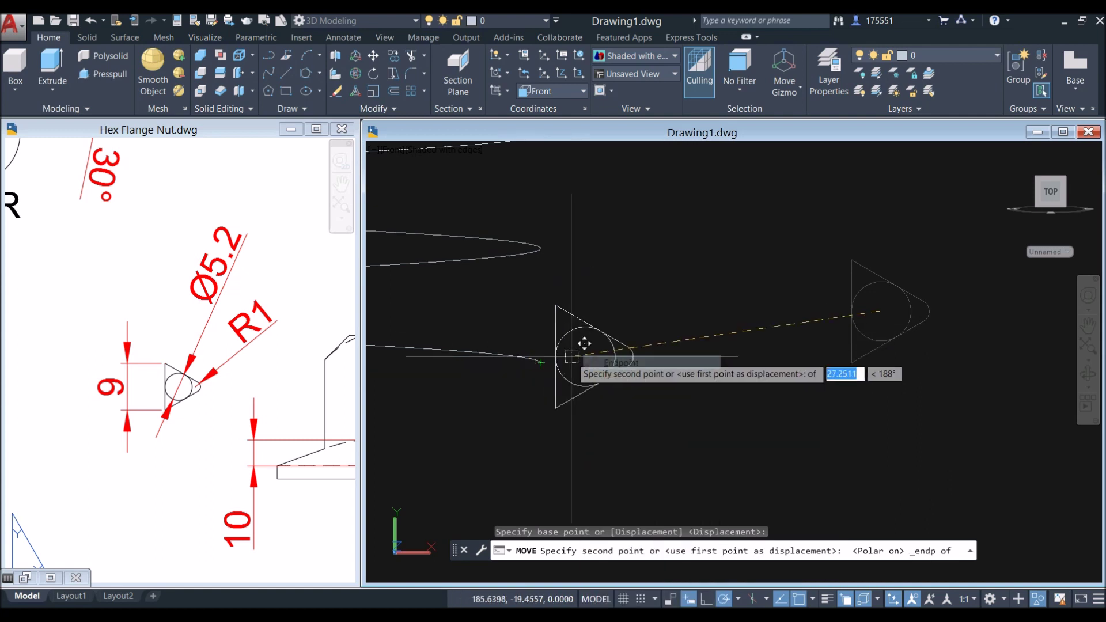
{"action": "left_click", "coordinate": [542, 364]}
- Sweep the closed triangular profile along the helix as a solid to form the thread
{"action": "middle_click_drag", "start_coordinate": [578, 326], "coordinate": [571, 334], "text": "shift"}
{"action": "middle_click_drag", "start_coordinate": [567, 390], "coordinate": [610, 478], "text": "shift"}
{"action": "middle_click_drag", "start_coordinate": [610, 331], "coordinate": [656, 362], "text": "shift"}
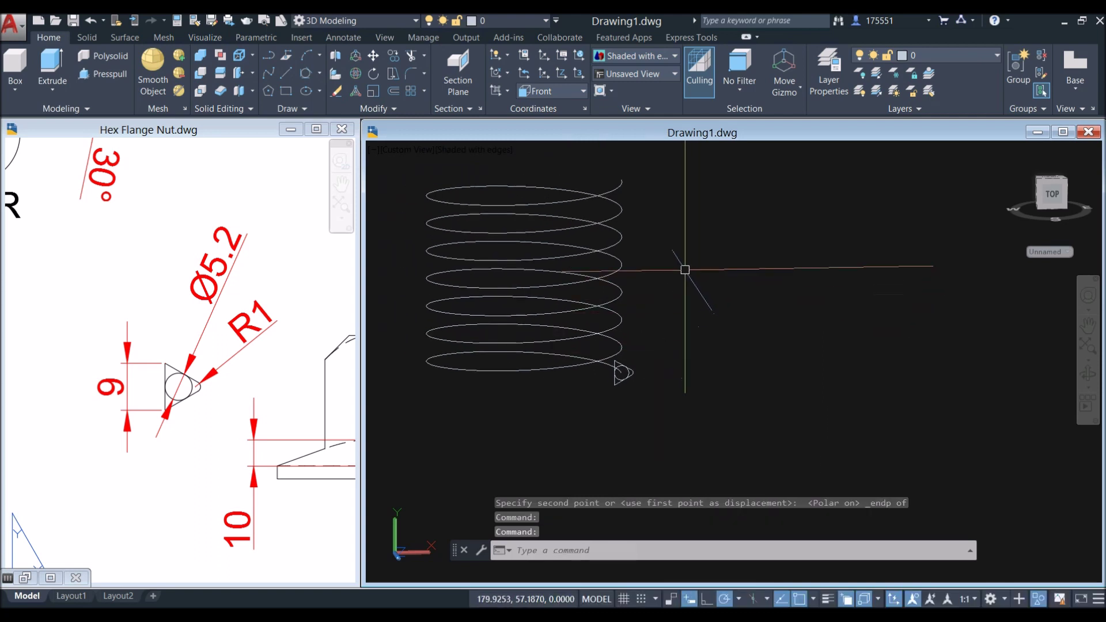
{"action": "left_click", "coordinate": [735, 259]}
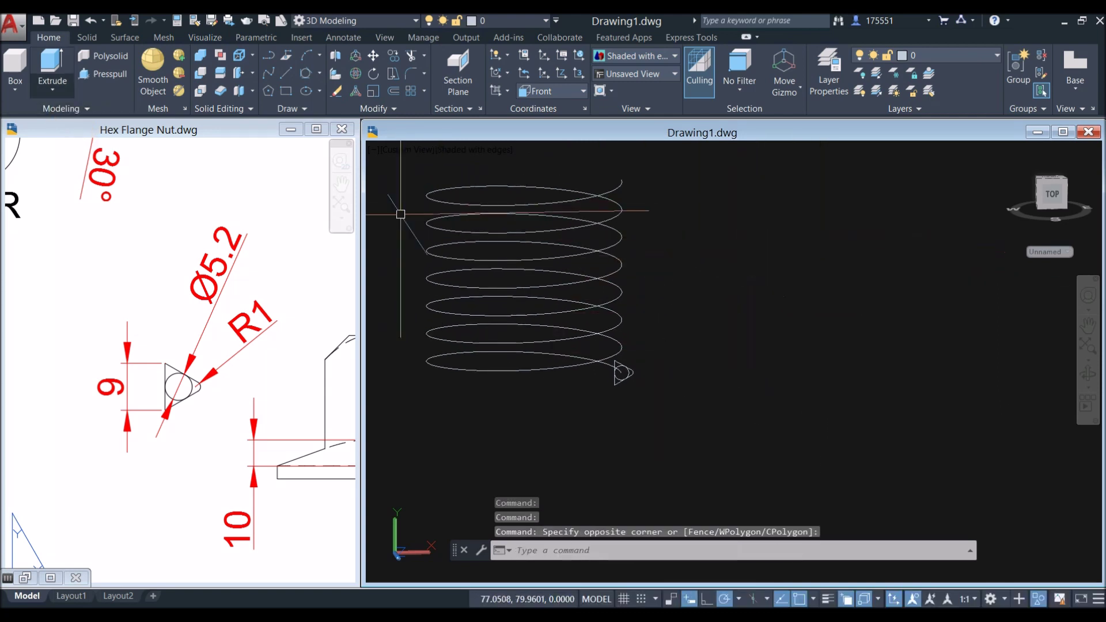
{"action": "left_click", "coordinate": [52, 89]}
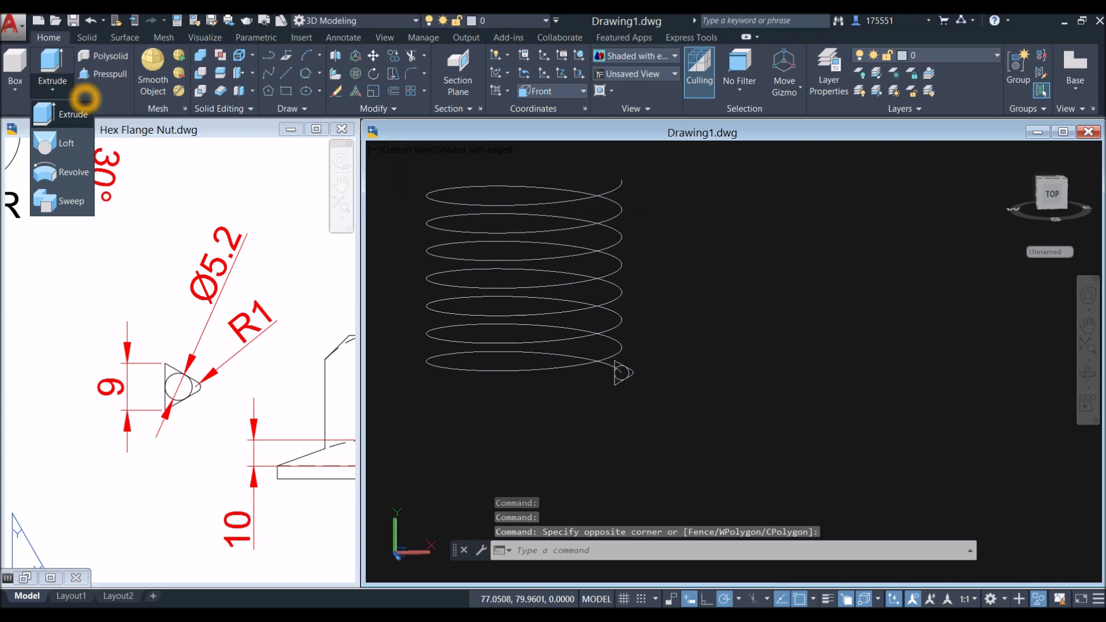
{"action": "left_click", "coordinate": [715, 190]}
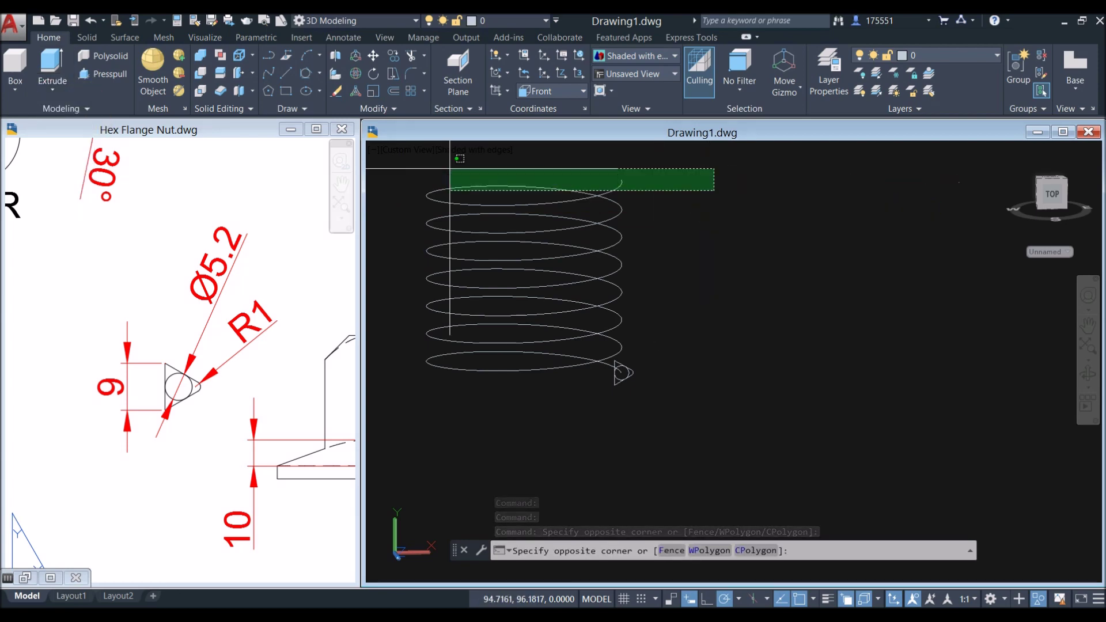
{"action": "left_click", "coordinate": [52, 89]}
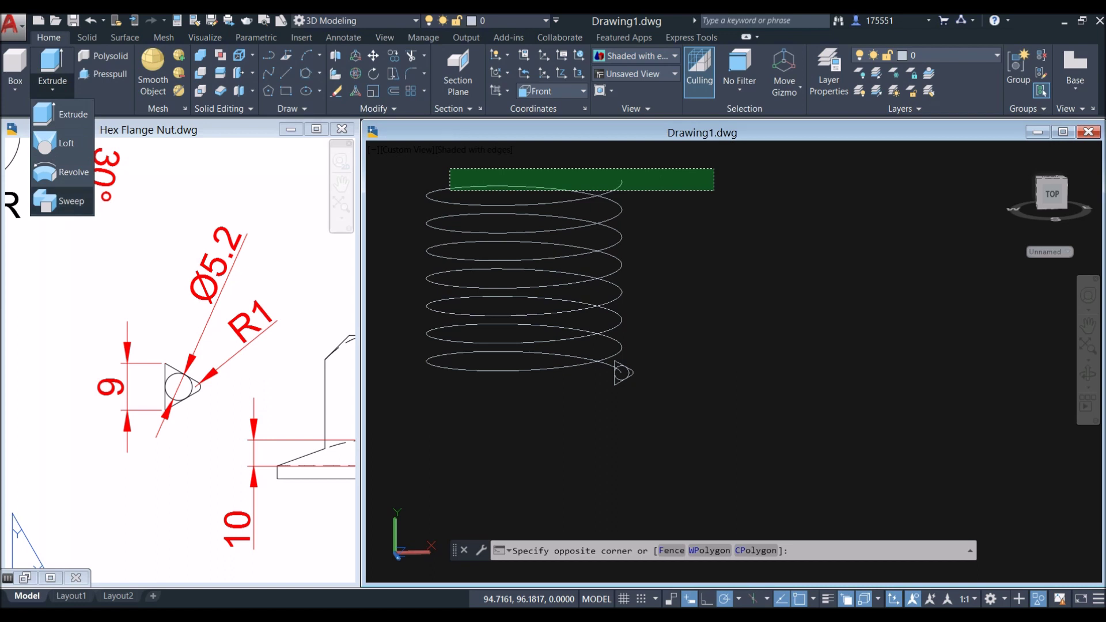
{"action": "left_click", "coordinate": [69, 199]}
{"action": "scroll", "coordinate": [602, 382], "scroll_direction": "up", "scroll_amount": 3}
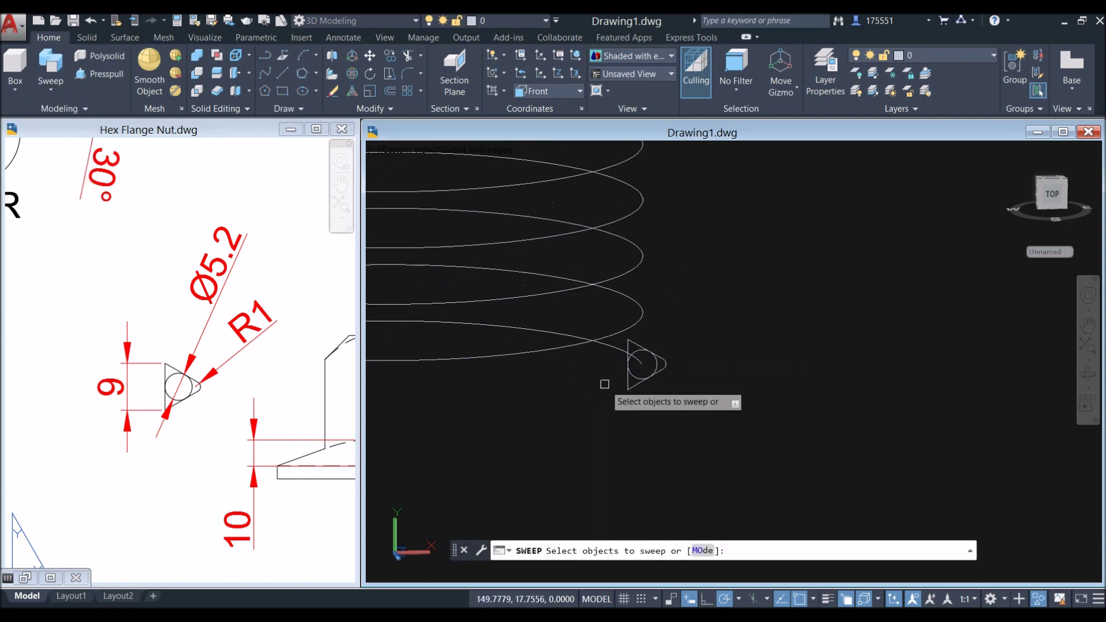
{"action": "left_click", "coordinate": [632, 389]}
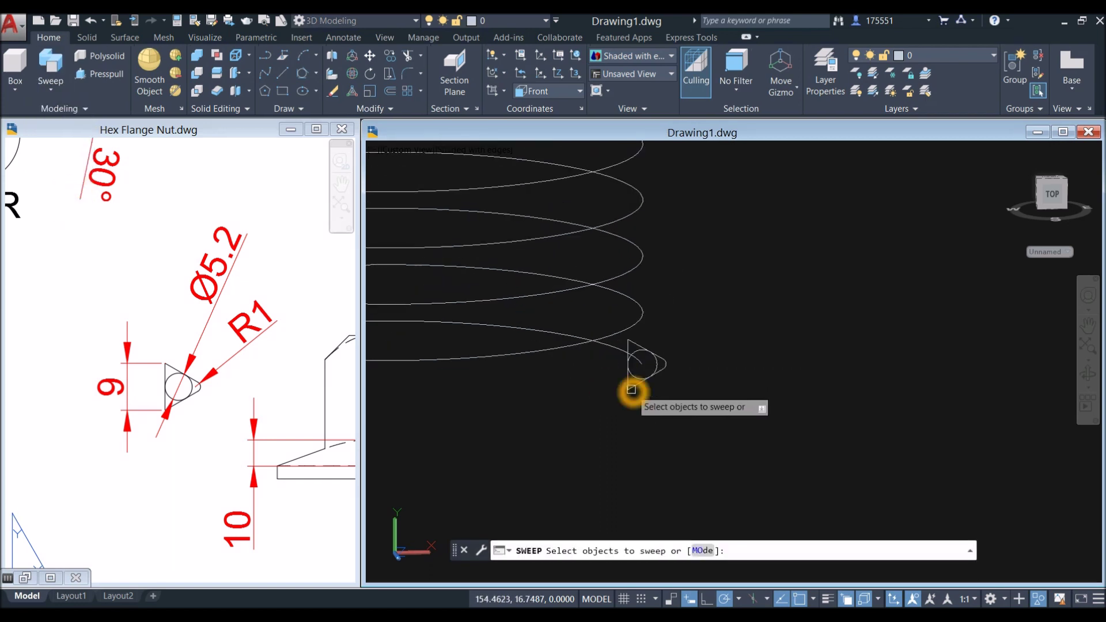
{"action": "left_click", "coordinate": [662, 362]}
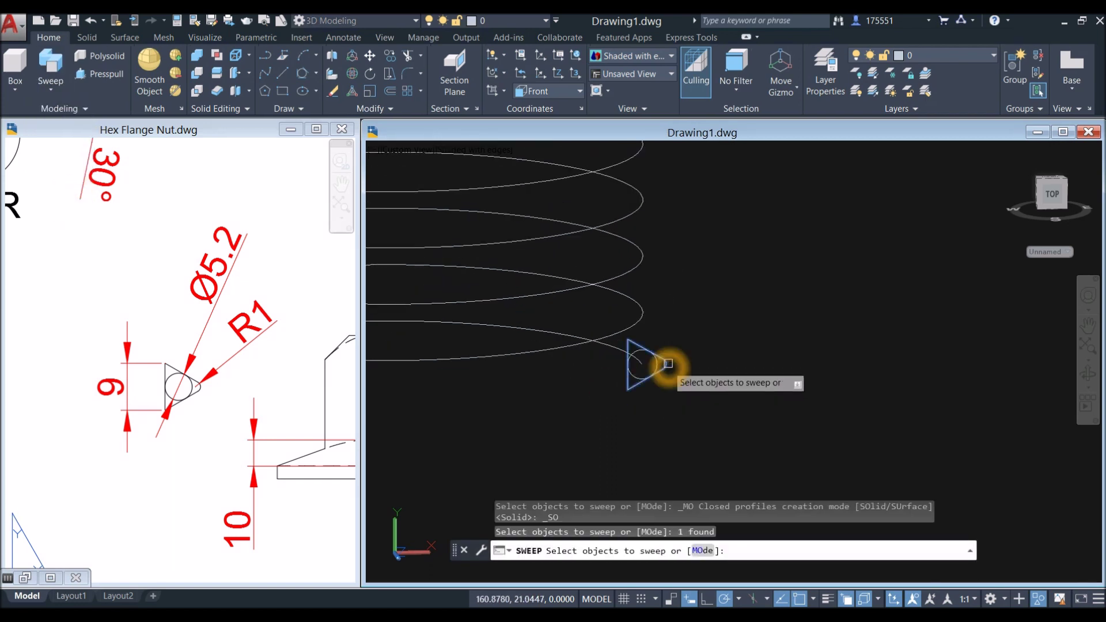
{"action": "right_click", "coordinate": [717, 276]}
{"action": "left_click", "coordinate": [747, 283]}
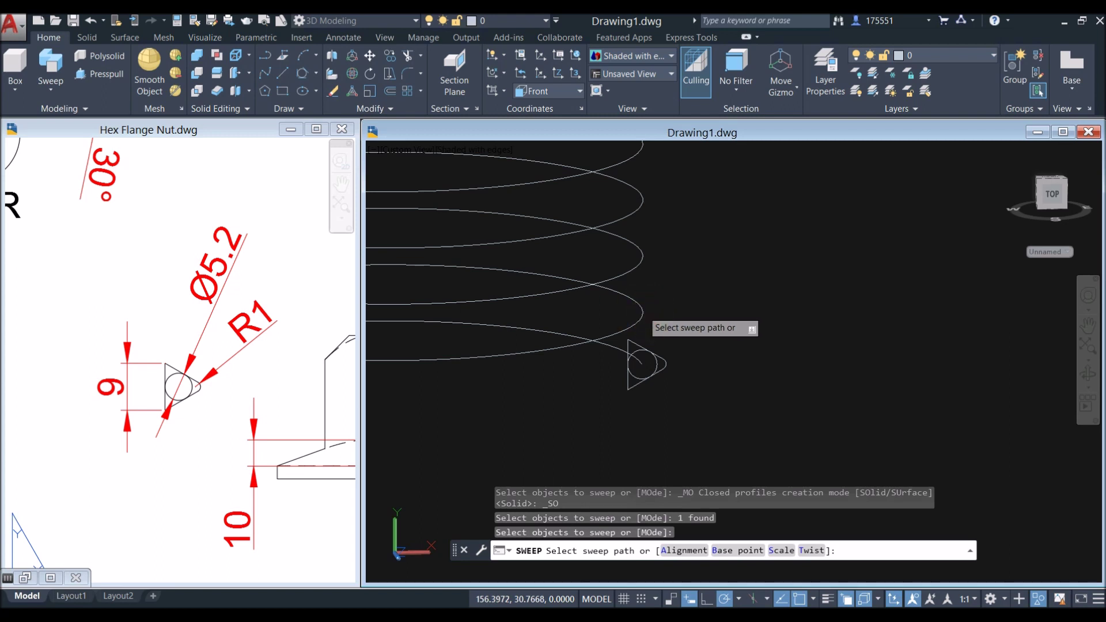
{"action": "left_click", "coordinate": [643, 307]}
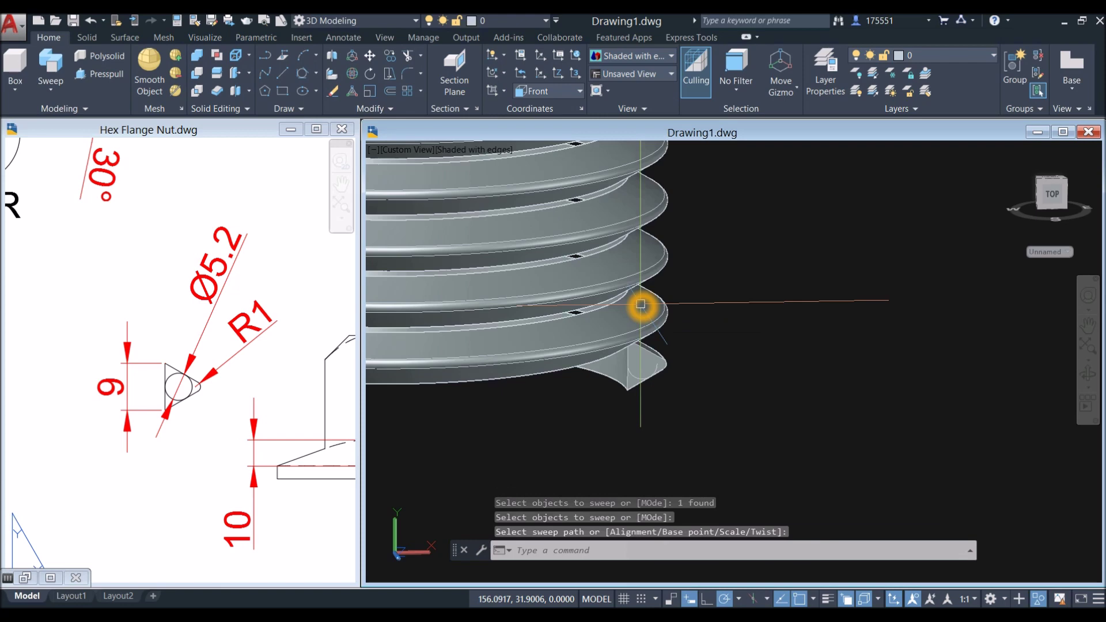
- End the object isolation to bring the nut body back around the swept thread
{"action": "scroll", "coordinate": [648, 383], "scroll_direction": "up", "scroll_amount": 2}
{"action": "scroll", "coordinate": [648, 376], "scroll_direction": "down", "scroll_amount": 3}
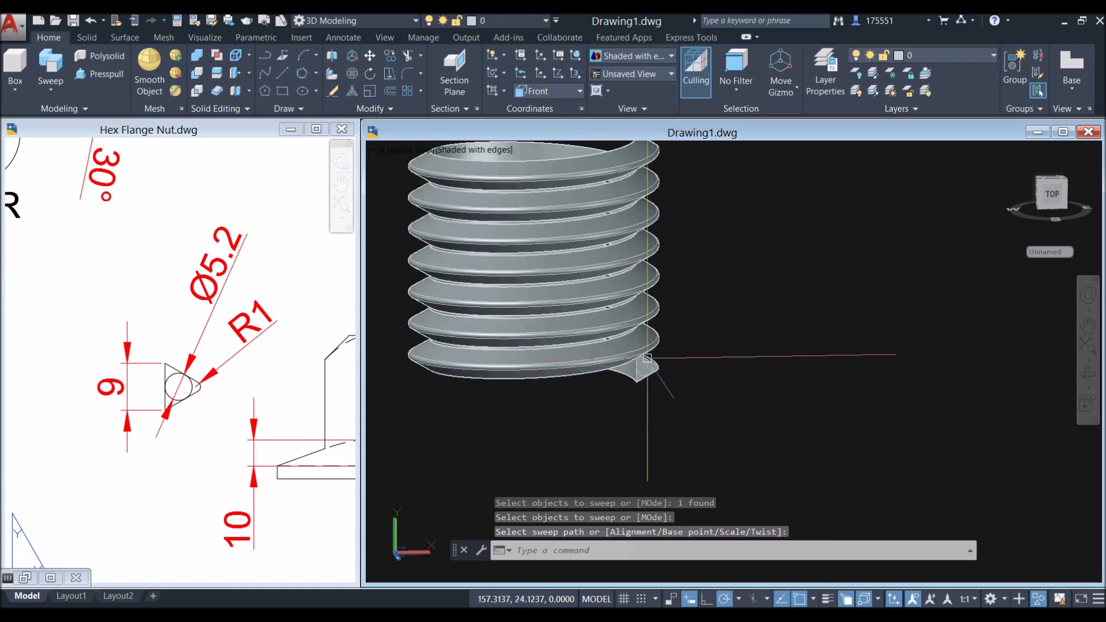
{"action": "mouse_move", "coordinate": [650, 307]}
{"action": "middle_mouse_down", "text": "shift"}
{"action": "mouse_move", "coordinate": [647, 253]}
{"action": "mouse_move", "coordinate": [641, 314]}
{"action": "middle_mouse_up", "text": "shift"}
{"action": "key", "text": "Escape"}
{"action": "scroll", "coordinate": [617, 308], "scroll_direction": "down", "scroll_amount": 4}
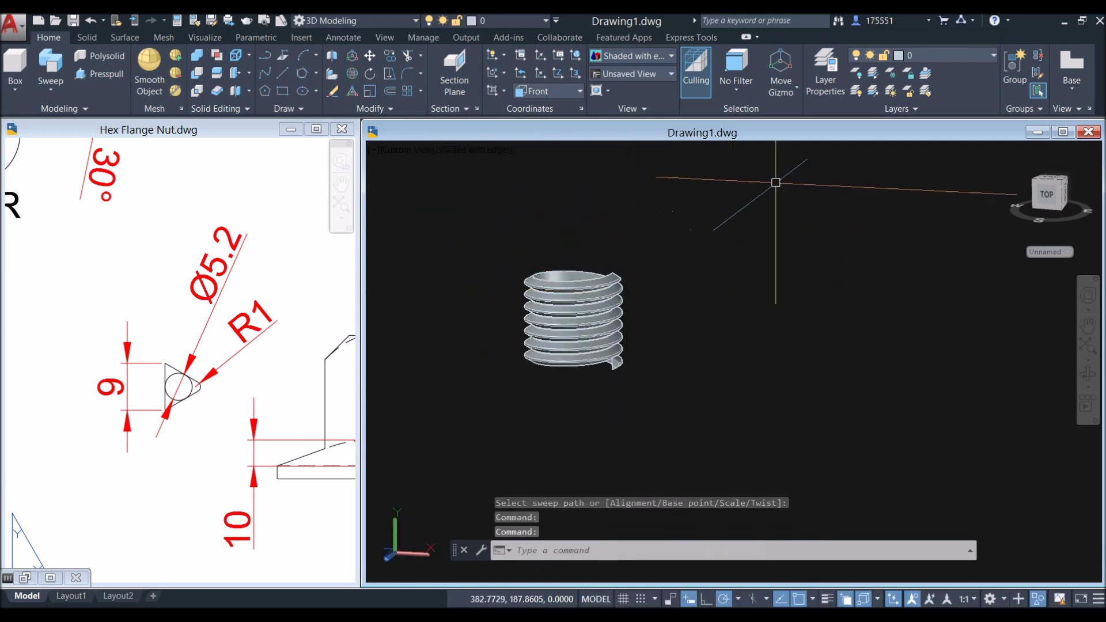
{"action": "right_click", "coordinate": [759, 197]}
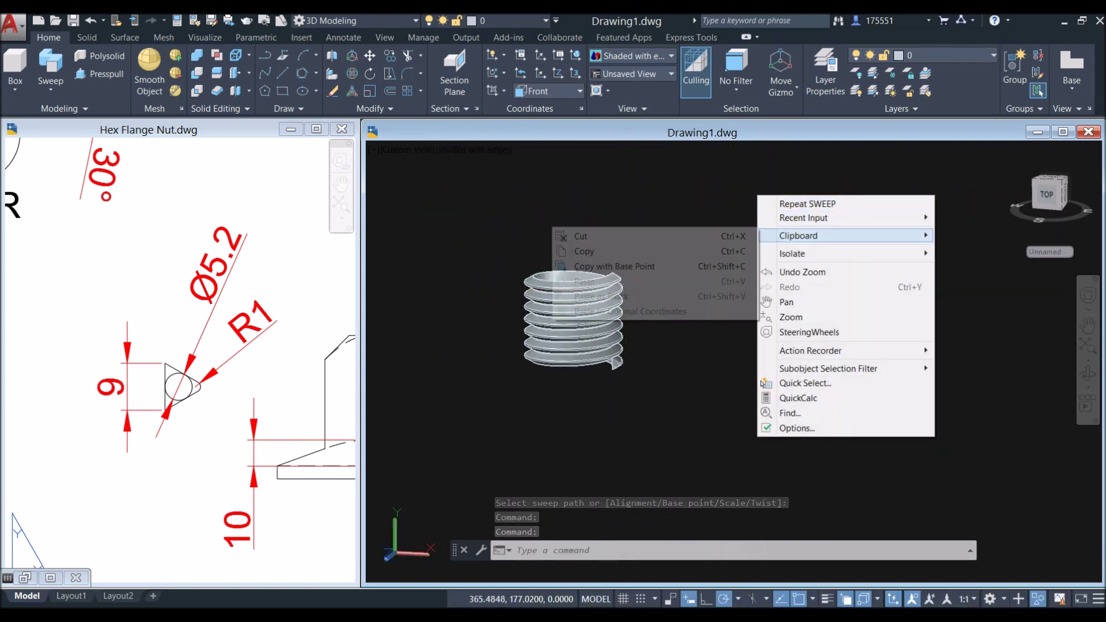
{"action": "mouse_move", "coordinate": [792, 253]}
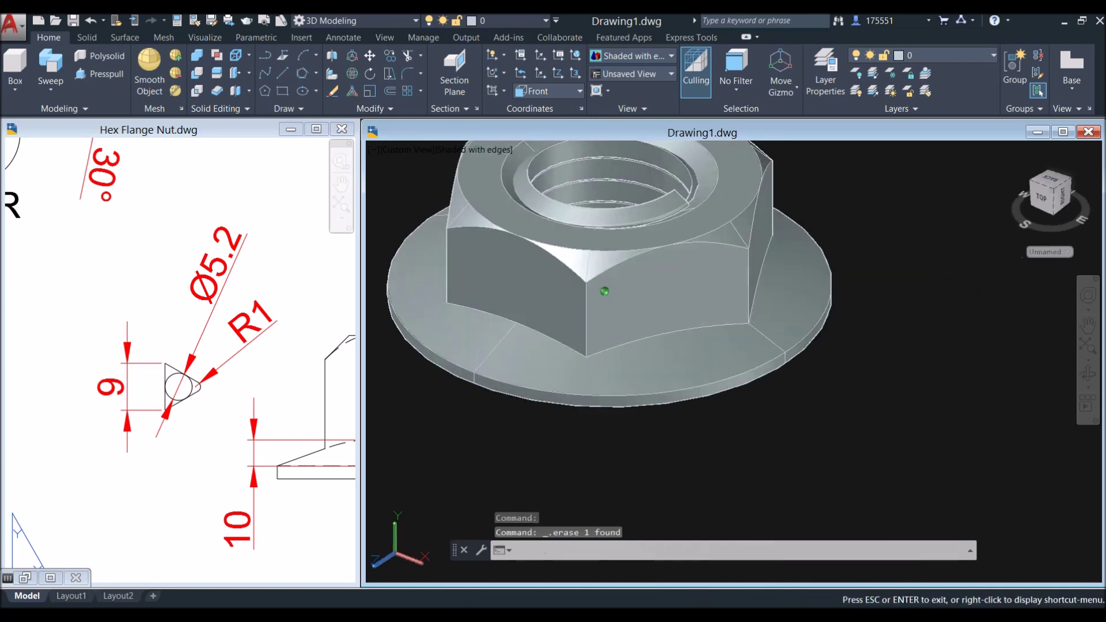
{"action": "middle_click_drag", "start_coordinate": [636, 438], "coordinate": [635, 261], "text": "shift"}
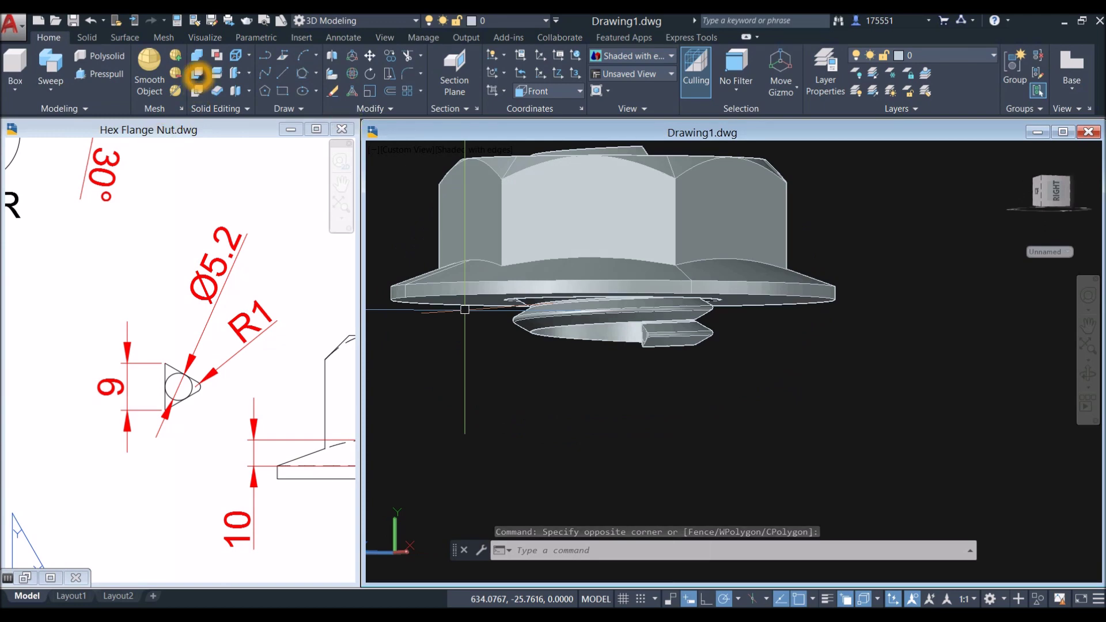
- Subtract the swept thread from the nut body and erase the leftover inscribed circle below the flange
{"action": "left_click", "coordinate": [197, 73]}
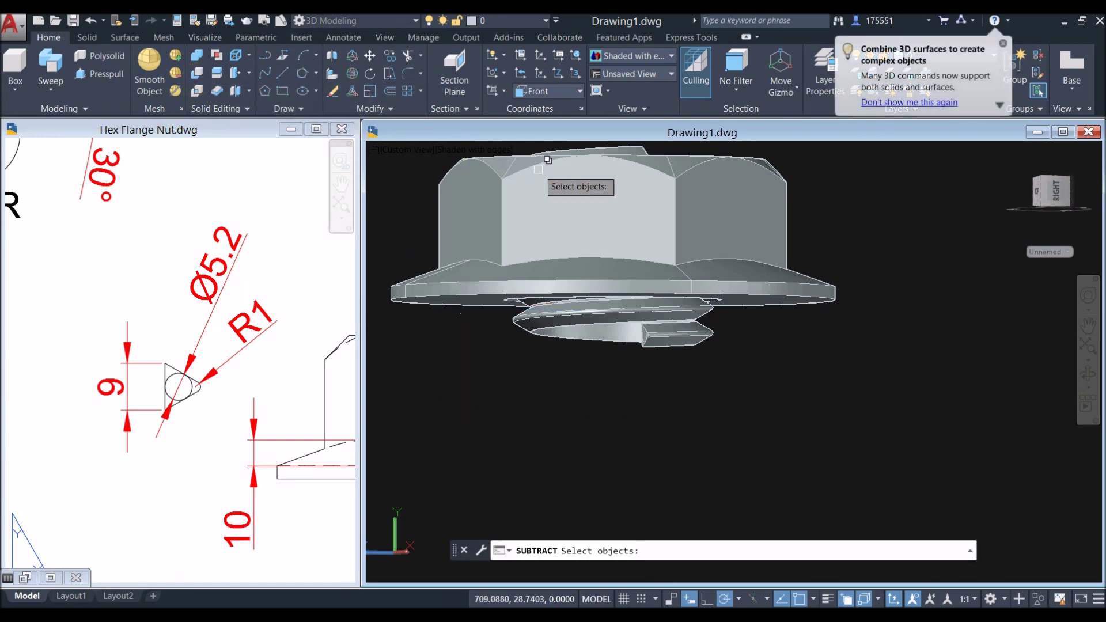
{"action": "left_click", "coordinate": [739, 211]}
{"action": "right_click", "coordinate": [858, 203]}
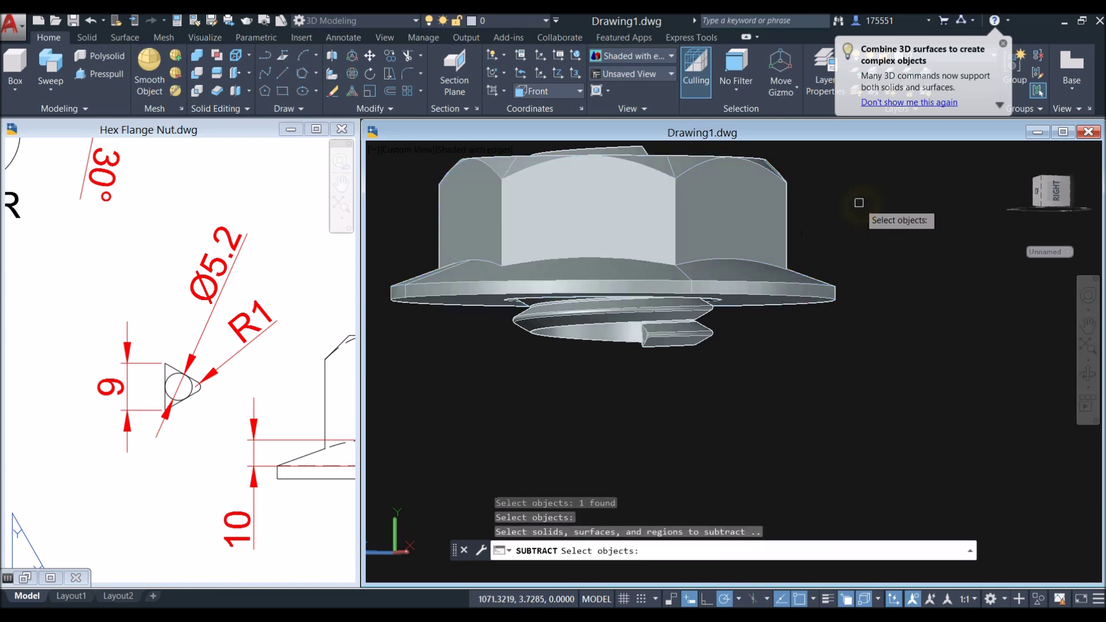
{"action": "left_click", "coordinate": [708, 335]}
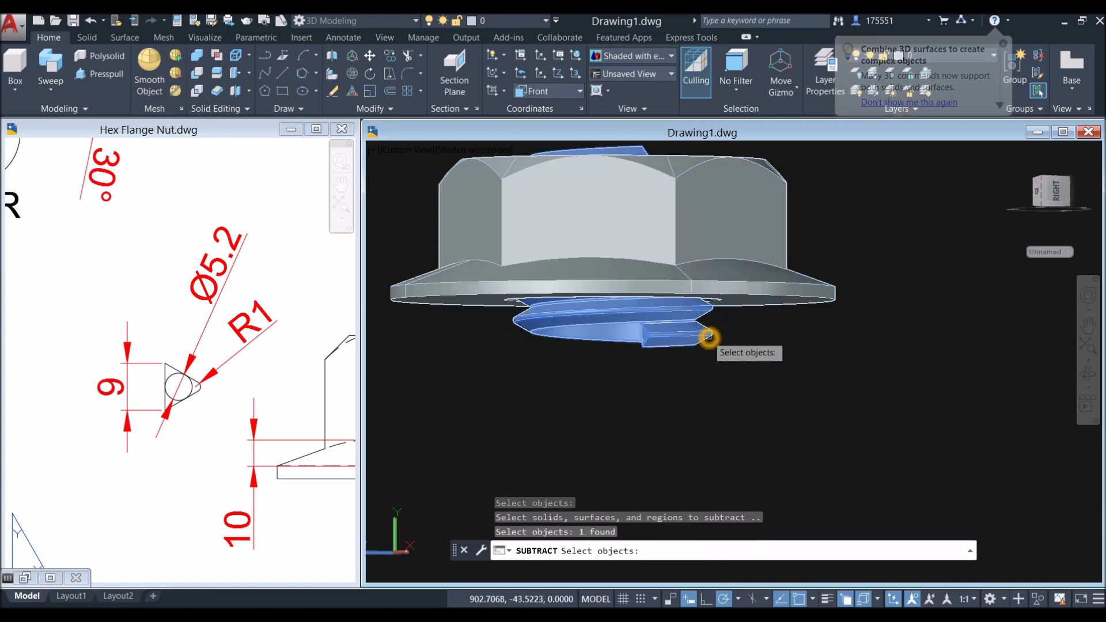
{"action": "right_click", "coordinate": [764, 329]}
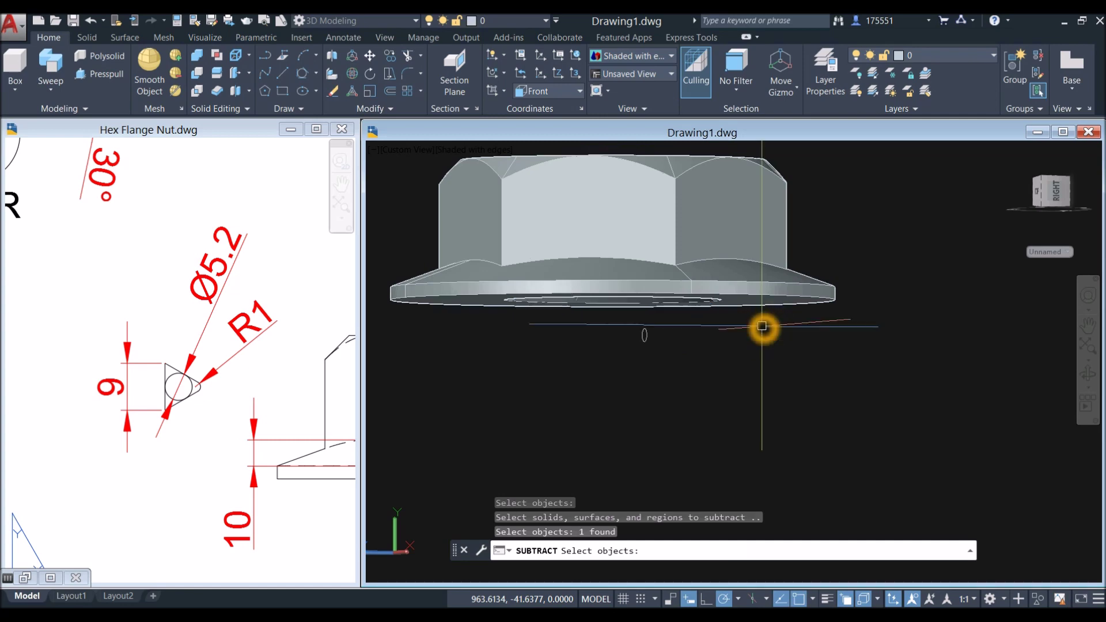
{"action": "left_click", "coordinate": [647, 337]}
{"action": "key", "text": "Delete"}
- Copy the finished nut along the negative Z direction, placing one duplicate beside the original
{"action": "middle_click_drag", "start_coordinate": [791, 317], "coordinate": [792, 353]}
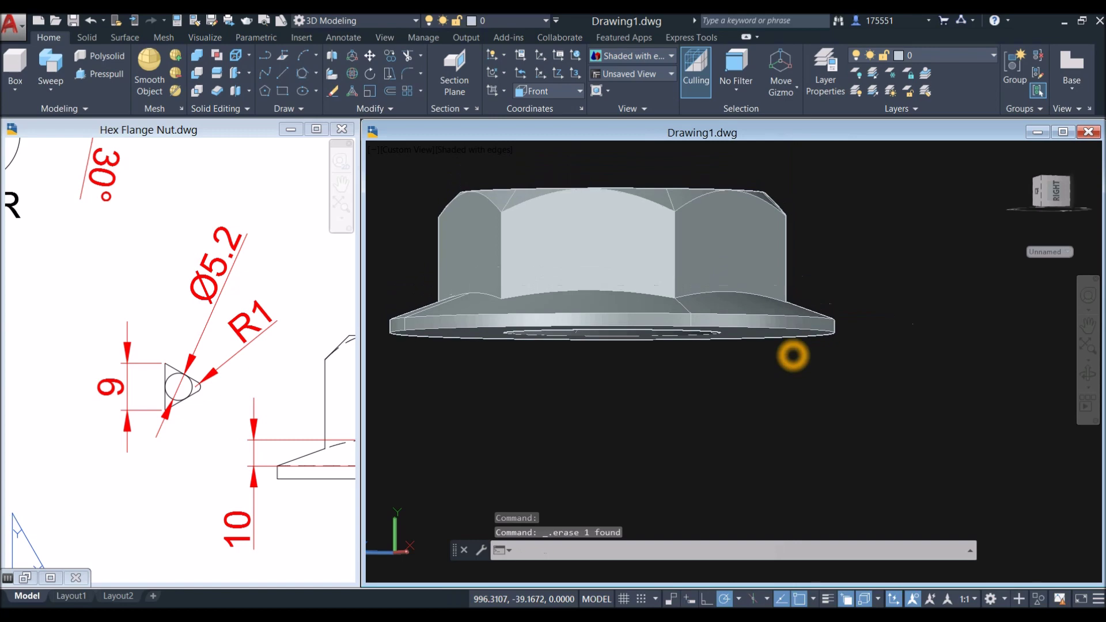
{"action": "middle_click_drag", "start_coordinate": [822, 296], "coordinate": [819, 346], "text": "shift"}
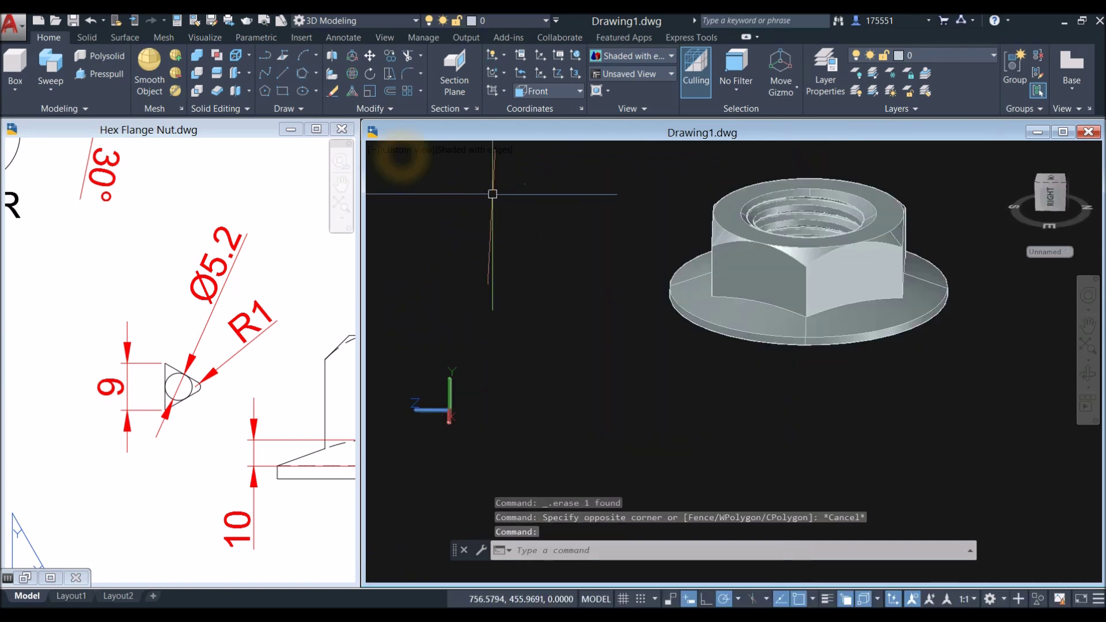
{"action": "left_click", "coordinate": [719, 235]}
{"action": "right_click", "coordinate": [556, 199]}
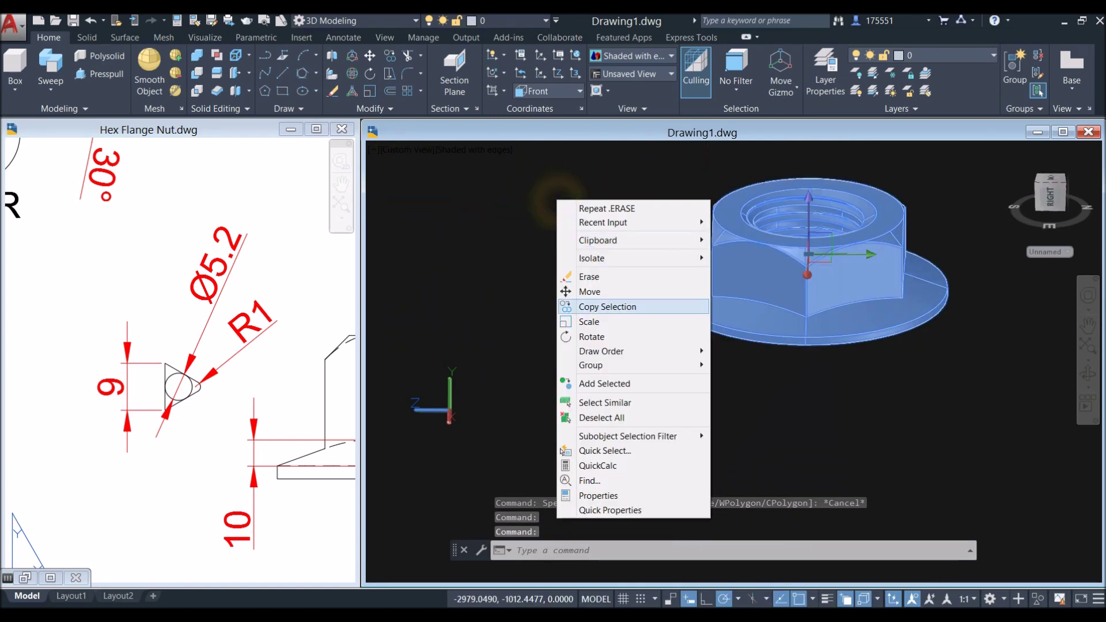
{"action": "left_click", "coordinate": [599, 307]}
{"action": "left_click", "coordinate": [594, 289]}
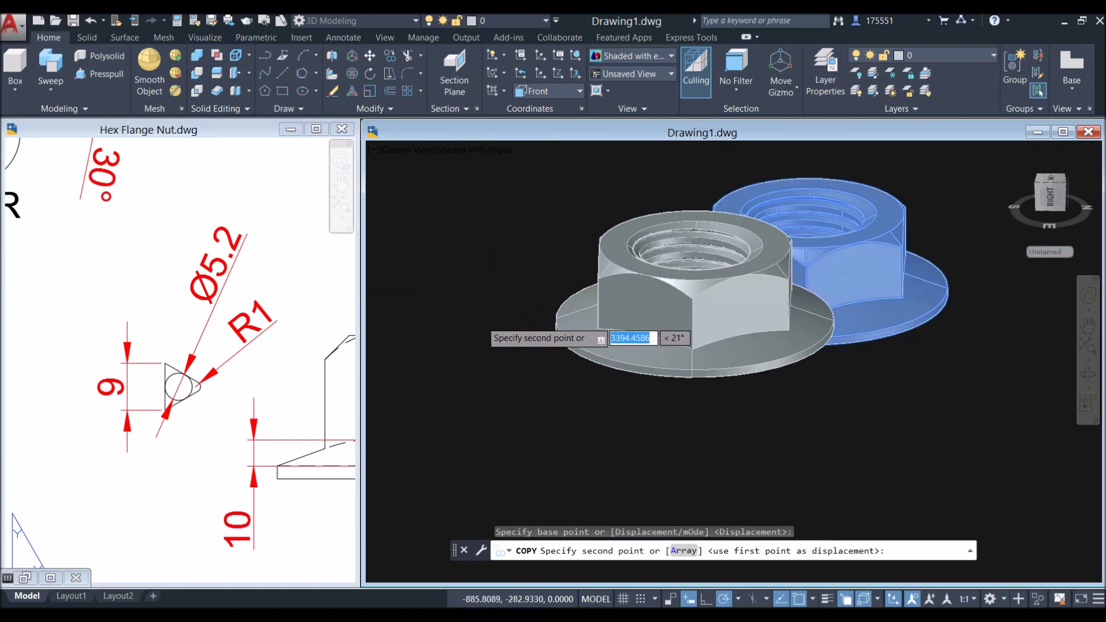
{"action": "scroll", "coordinate": [482, 319], "scroll_direction": "down", "scroll_amount": 4}
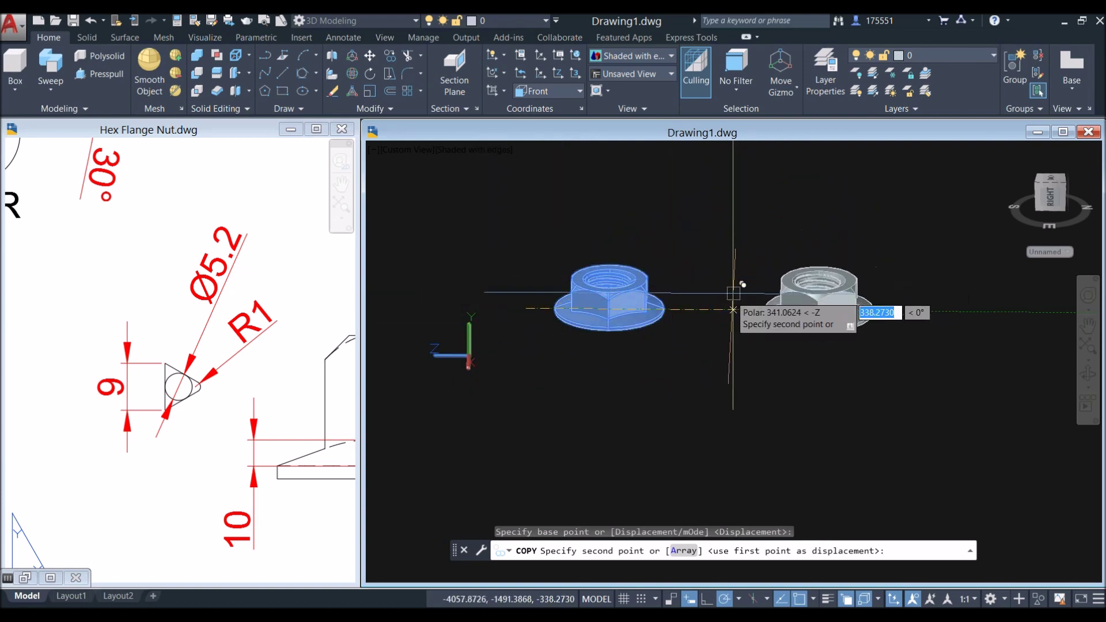
{"action": "left_click", "coordinate": [730, 297]}
{"action": "right_click", "coordinate": [633, 234]}
{"action": "left_click", "coordinate": [657, 239]}
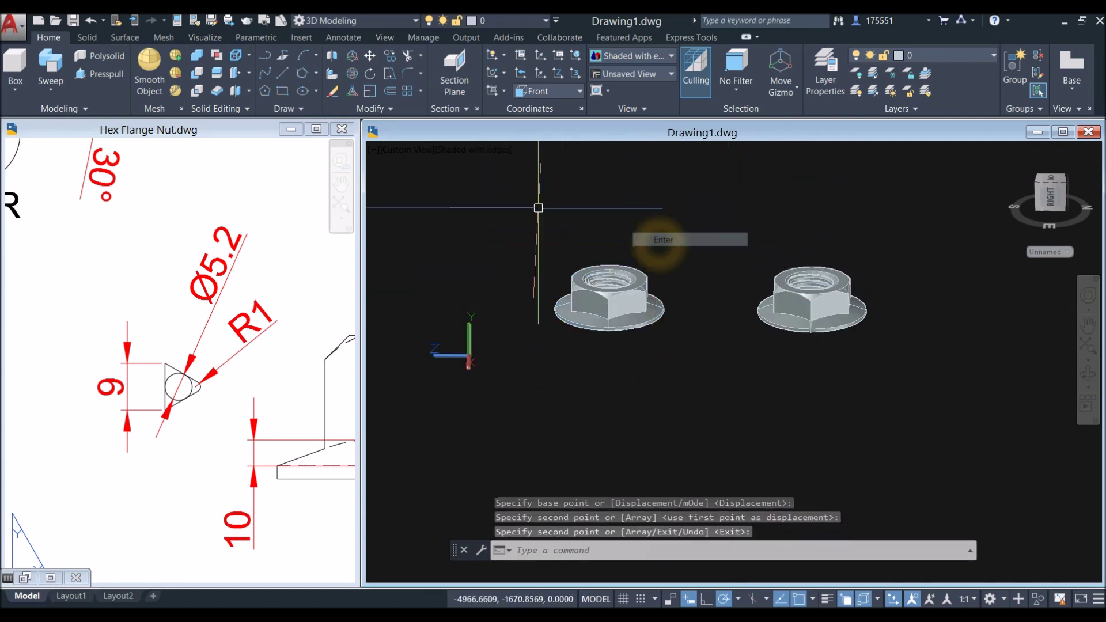
- Switch to the Top view and move the upper nut so it sits level with the lower one, on its positive X side
{"action": "left_click", "coordinate": [426, 150]}
{"action": "left_click", "coordinate": [452, 180]}
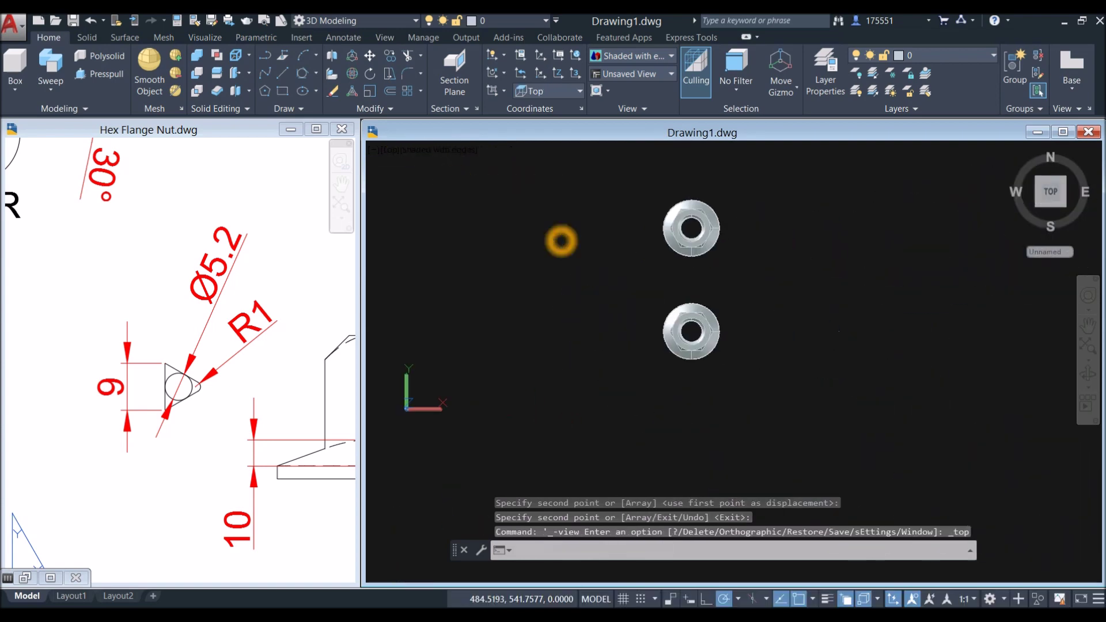
{"action": "left_click", "coordinate": [715, 230]}
{"action": "right_click", "coordinate": [771, 180]}
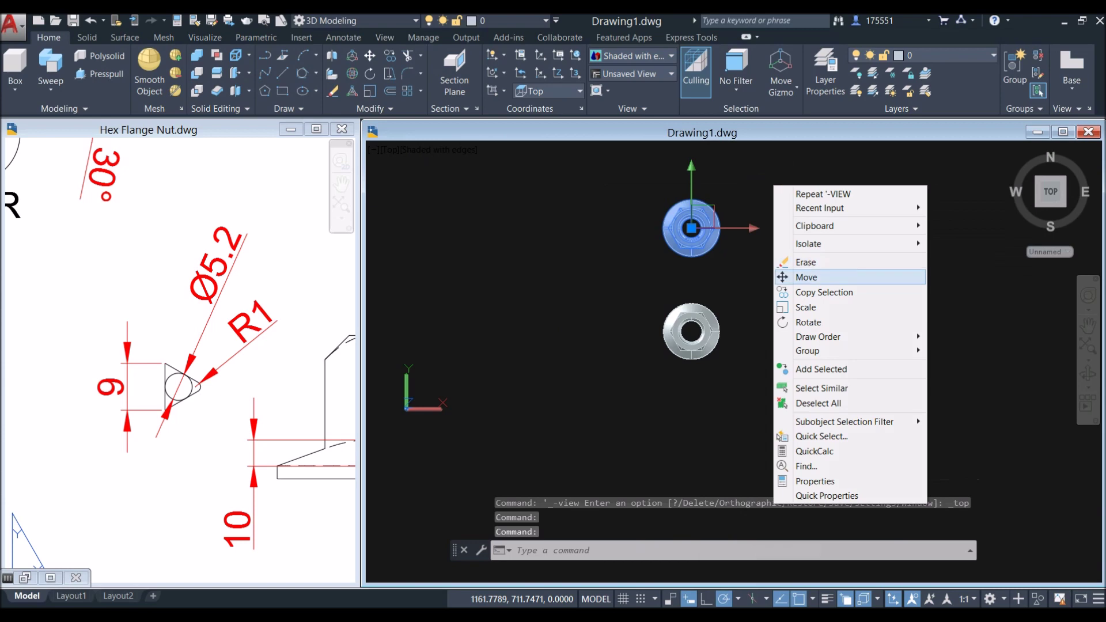
{"action": "left_click", "coordinate": [818, 275]}
{"action": "left_click", "coordinate": [802, 263]}
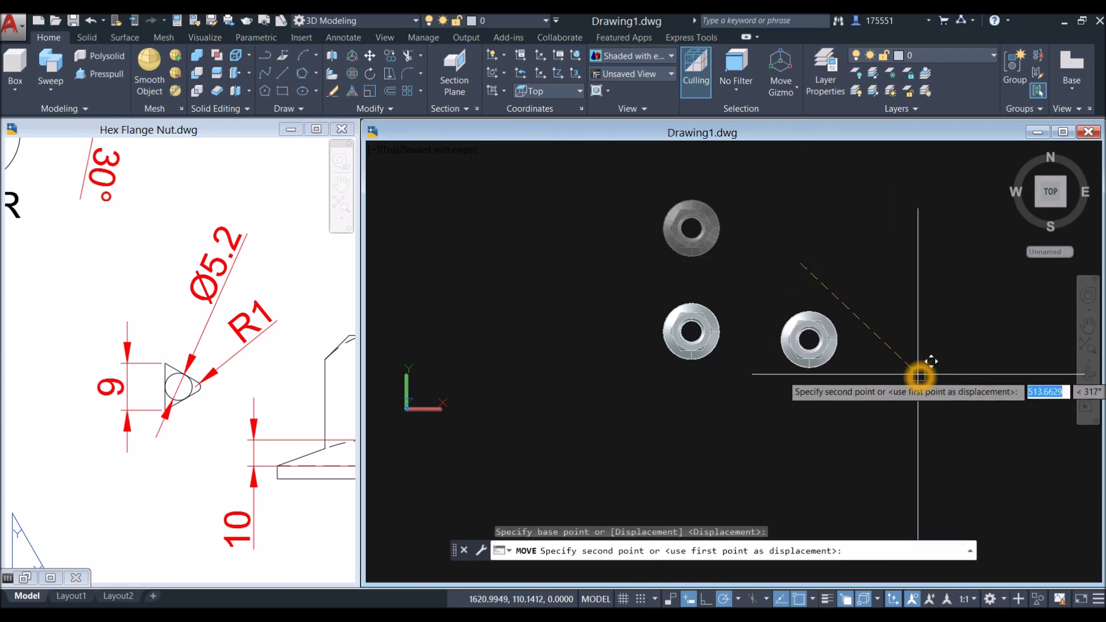
{"action": "left_click", "coordinate": [924, 370]}
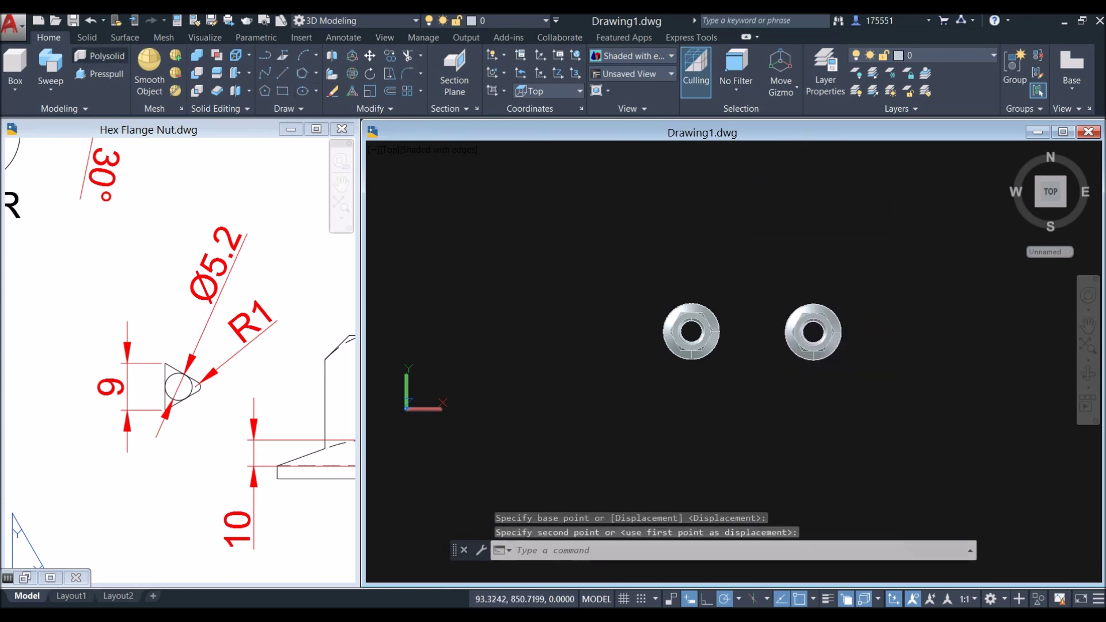
- Slice the moved nut along a plane through its centre parallel to the X axis, keeping only the positive Y half
{"action": "left_click", "coordinate": [87, 37]}
{"action": "left_click", "coordinate": [389, 58]}
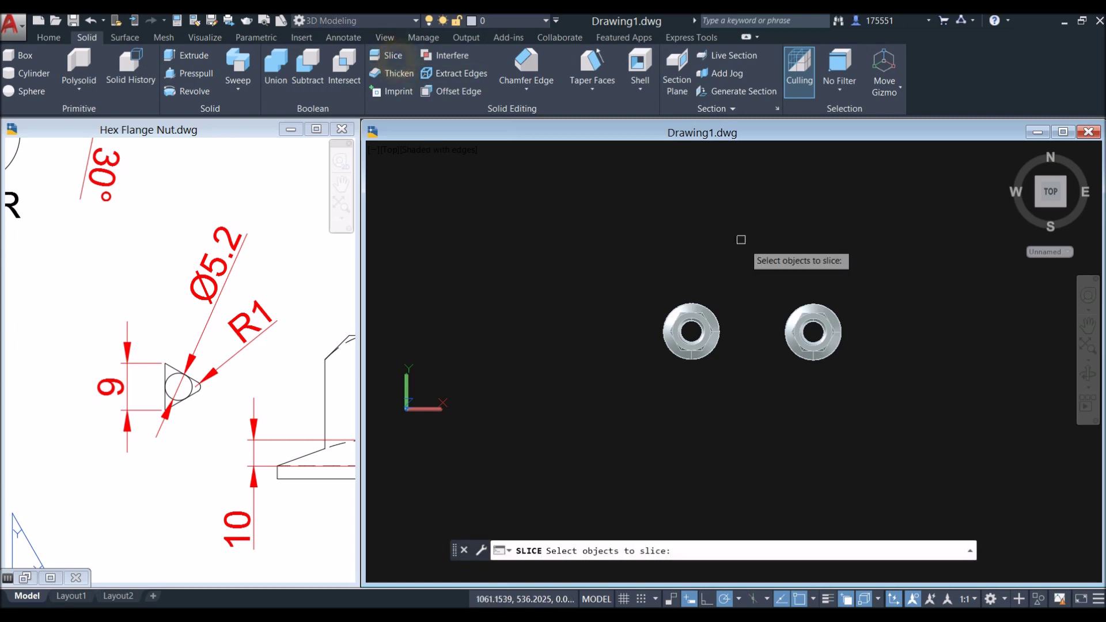
{"action": "left_click", "coordinate": [795, 342]}
{"action": "right_click", "coordinate": [742, 272]}
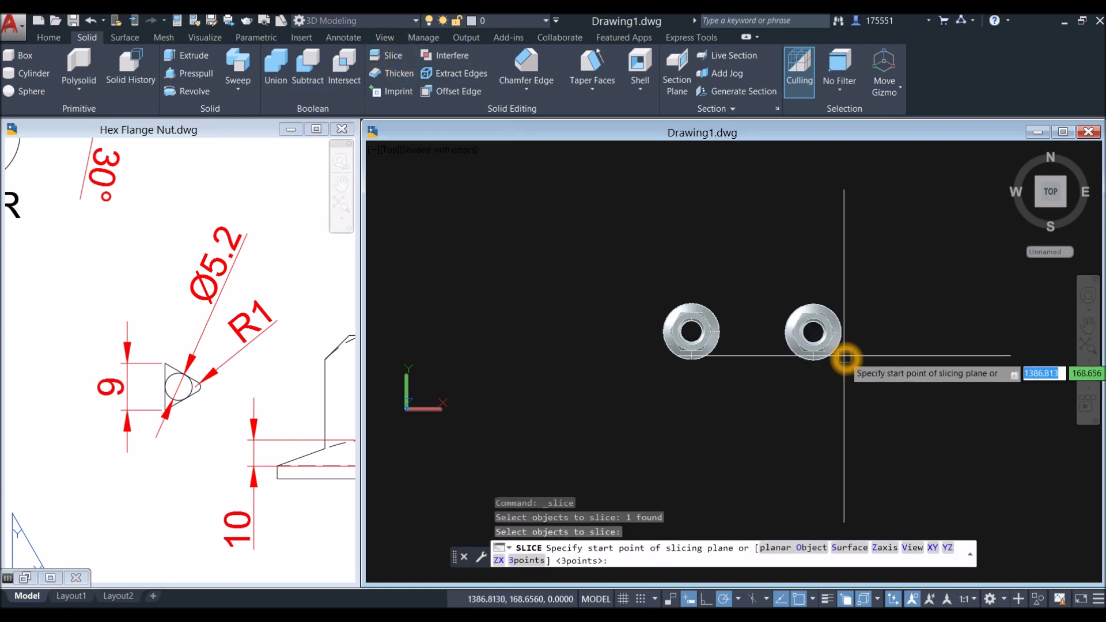
{"action": "scroll", "coordinate": [846, 357], "scroll_direction": "up", "scroll_amount": 3}
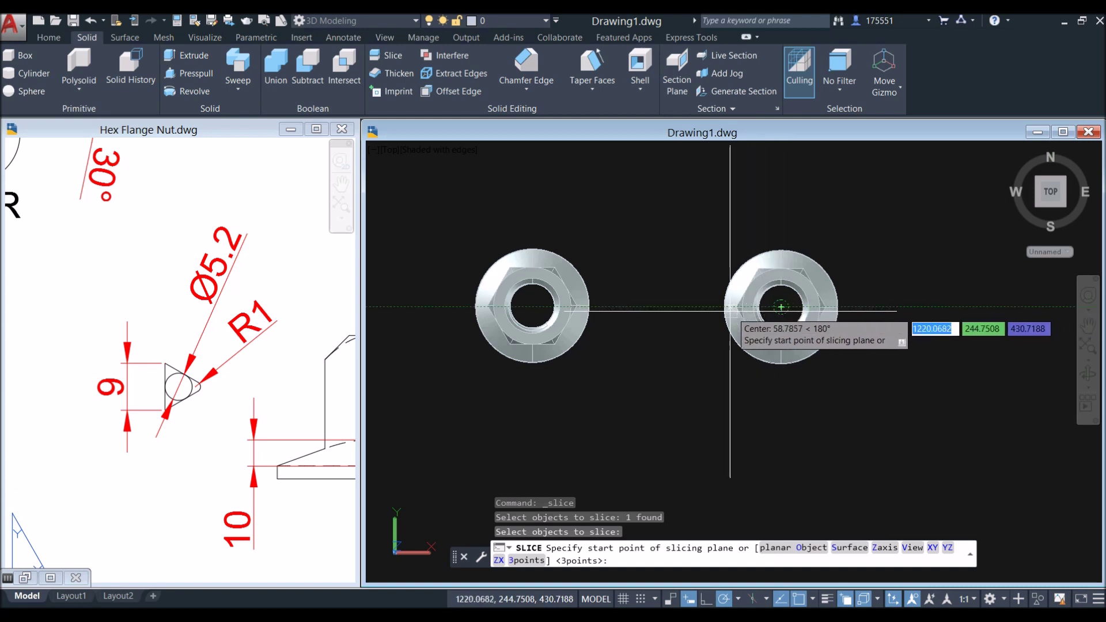
{"action": "left_click", "coordinate": [684, 310]}
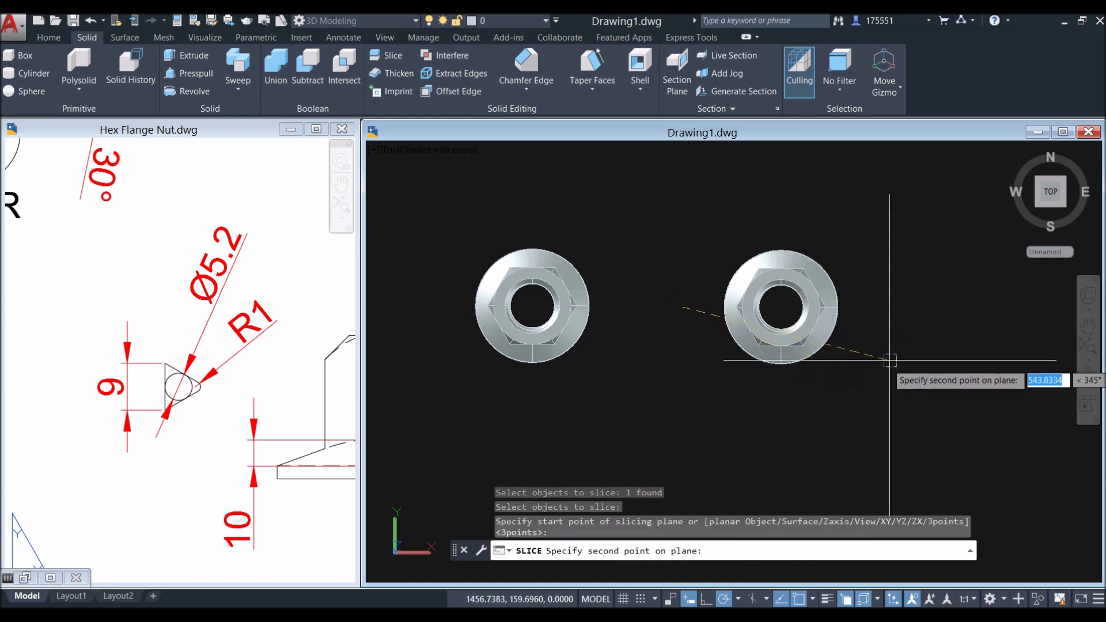
{"action": "left_click", "coordinate": [889, 305]}
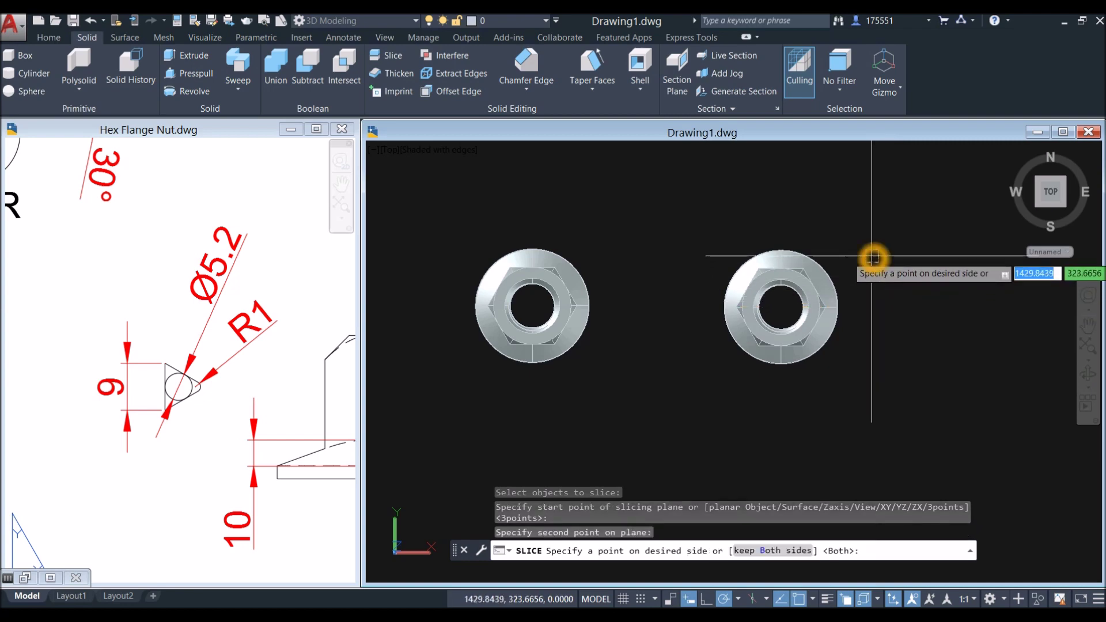
{"action": "left_click", "coordinate": [872, 257]}
- Orbit to show the cut face of the sliced nut and set the visual style to Realistic
{"action": "middle_click_drag", "start_coordinate": [821, 340], "coordinate": [806, 199], "text": "shift"}
{"action": "left_click", "coordinate": [459, 151]}
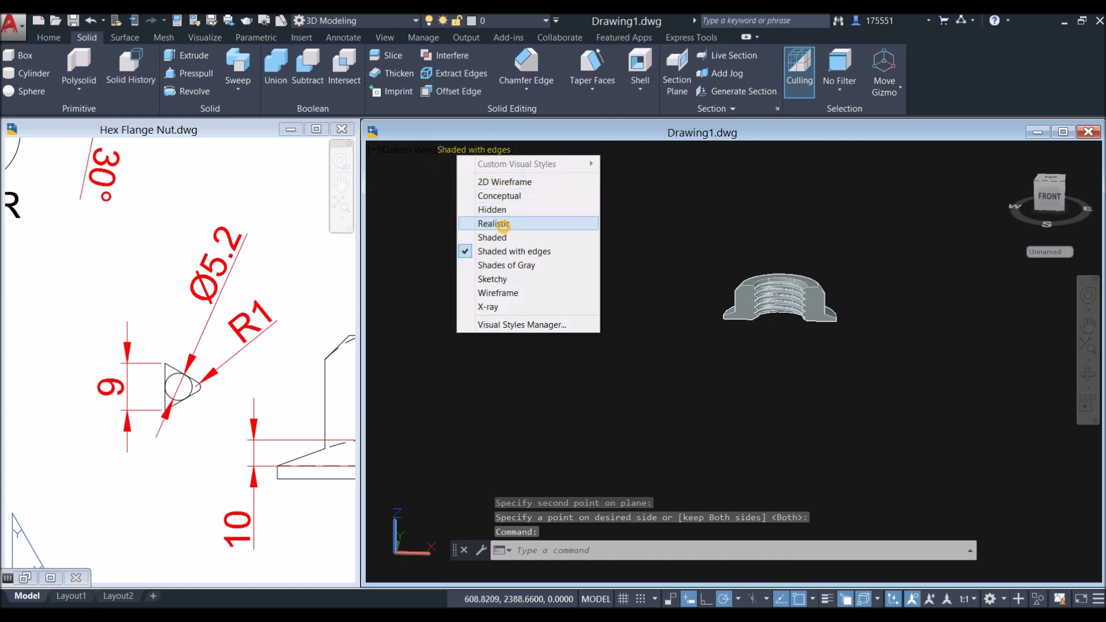
{"action": "left_click", "coordinate": [503, 226]}
{"action": "scroll", "coordinate": [794, 321], "scroll_direction": "up", "scroll_amount": 4}
{"action": "scroll", "coordinate": [740, 337], "scroll_direction": "down", "scroll_amount": 5}
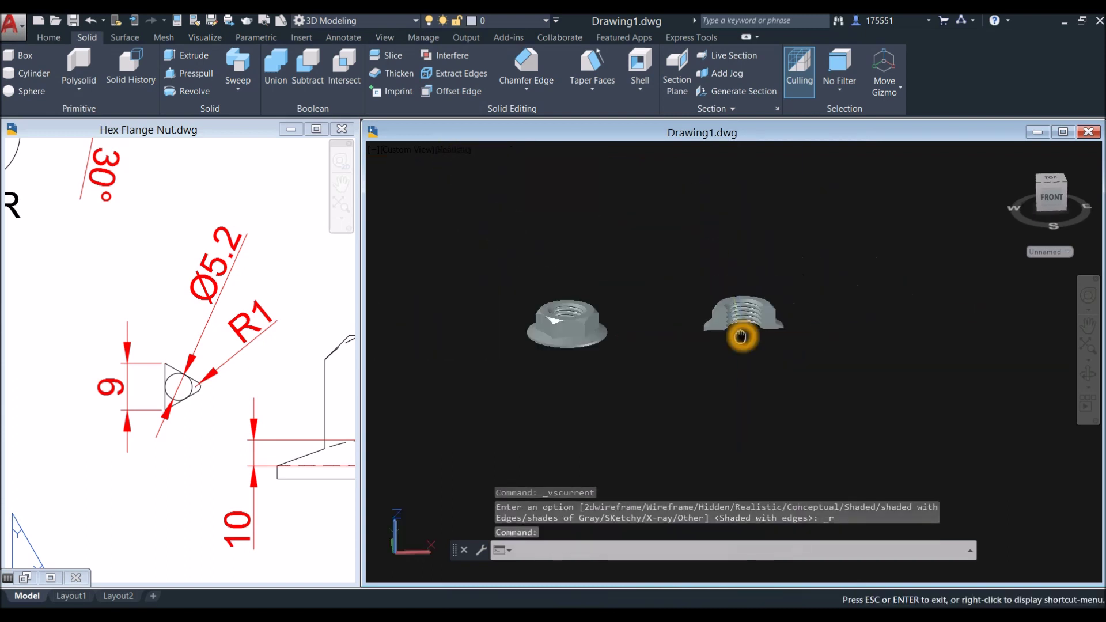
{"action": "key", "text": "Escape"}
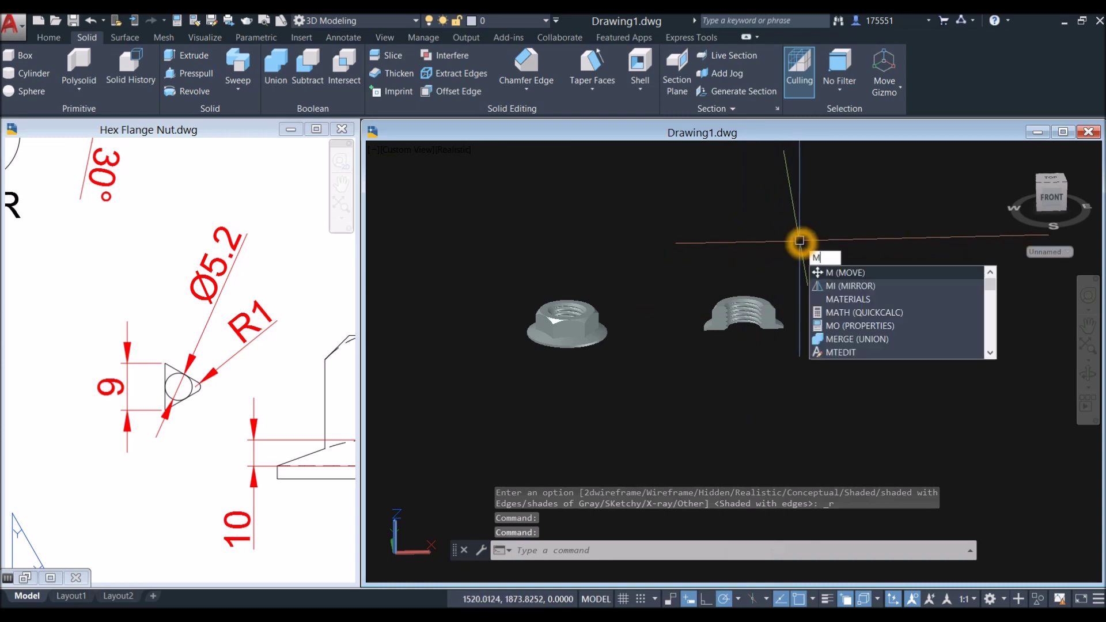
- Add the Machined 02 steel material to the document, apply it to both the full and sliced nuts, and close the Materials Browser
{"action": "left_click", "coordinate": [847, 295]}
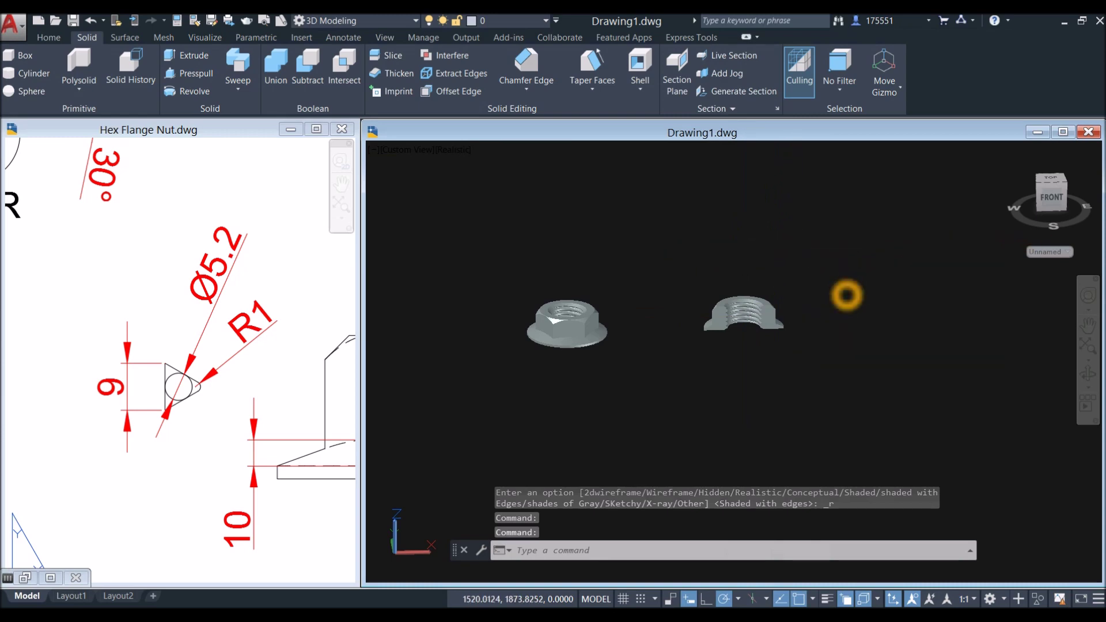
{"action": "type", "text": "mat"}
{"action": "key", "text": "Return"}
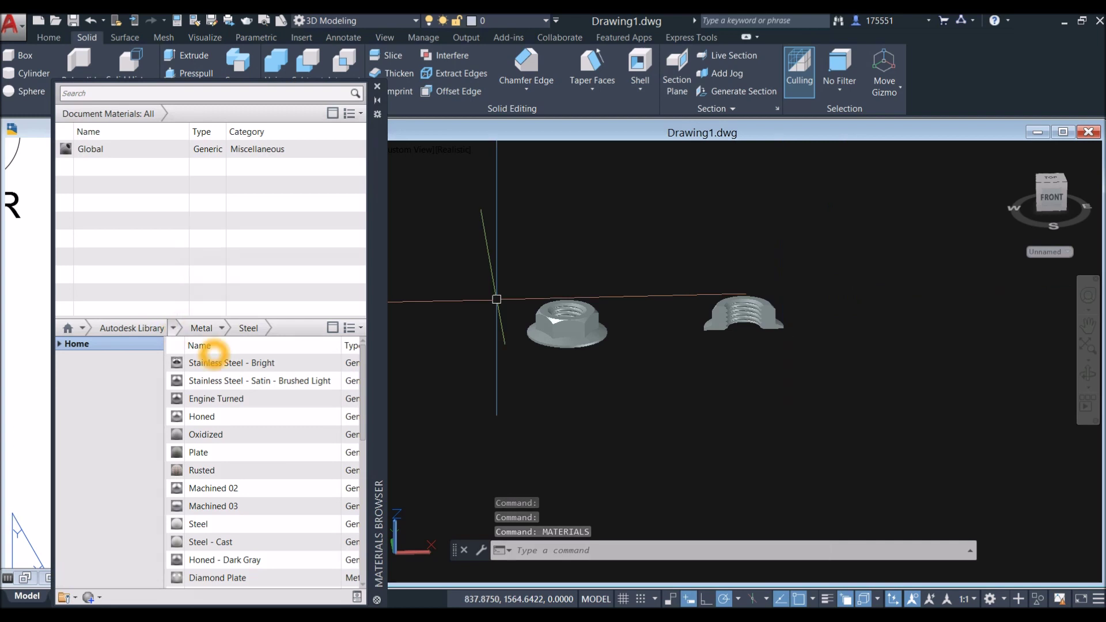
{"action": "left_click_drag", "start_coordinate": [377, 164], "coordinate": [508, 156]}
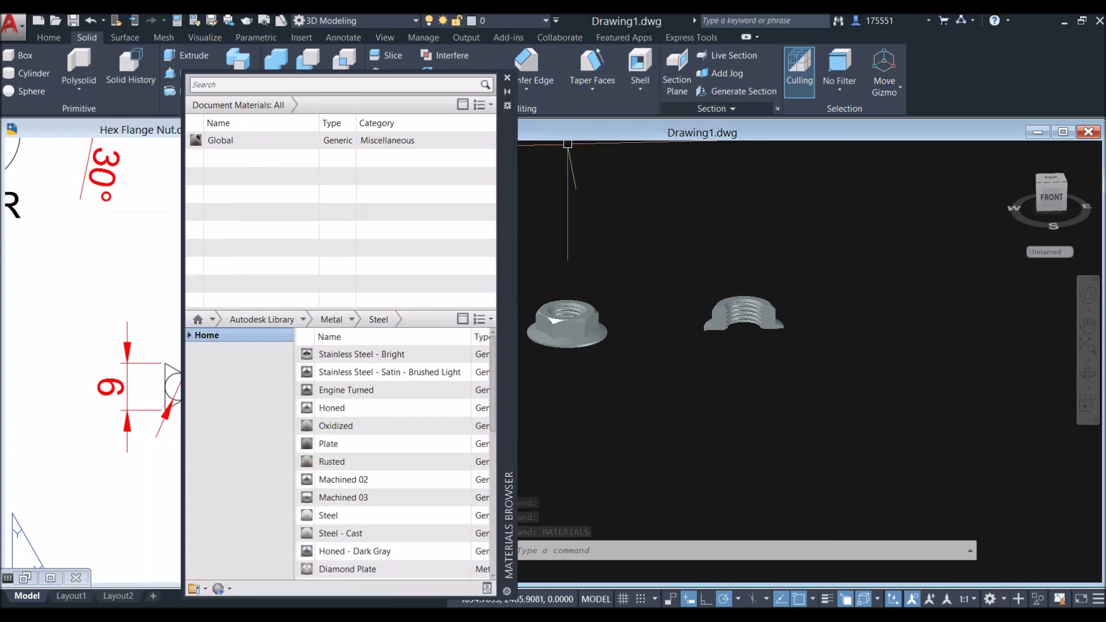
{"action": "left_click_drag", "start_coordinate": [507, 206], "coordinate": [559, 169]}
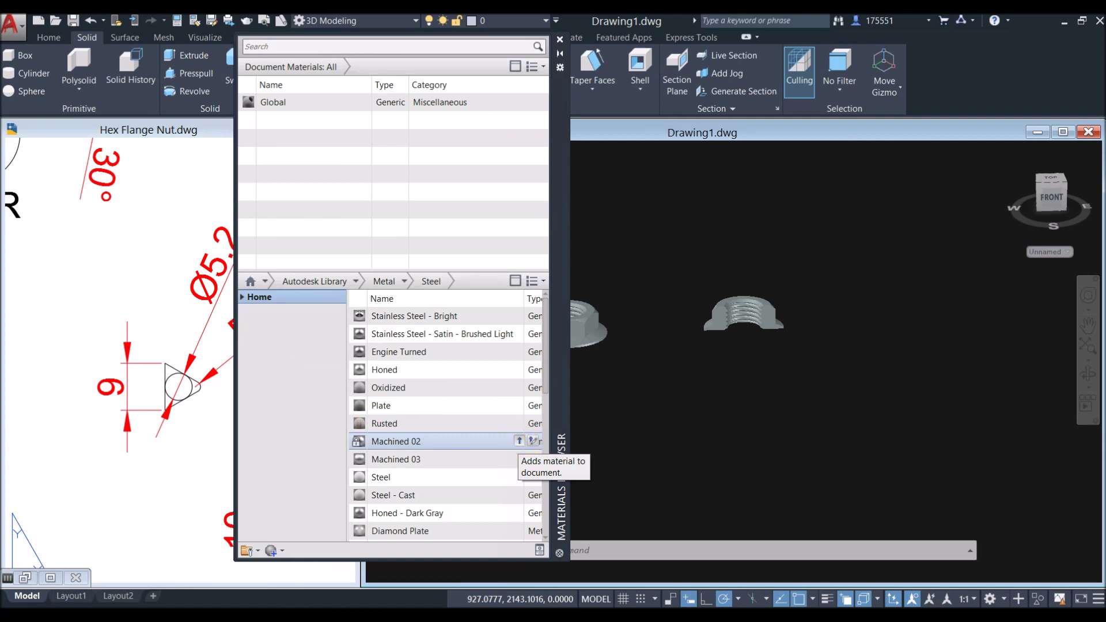
{"action": "left_click", "coordinate": [519, 442]}
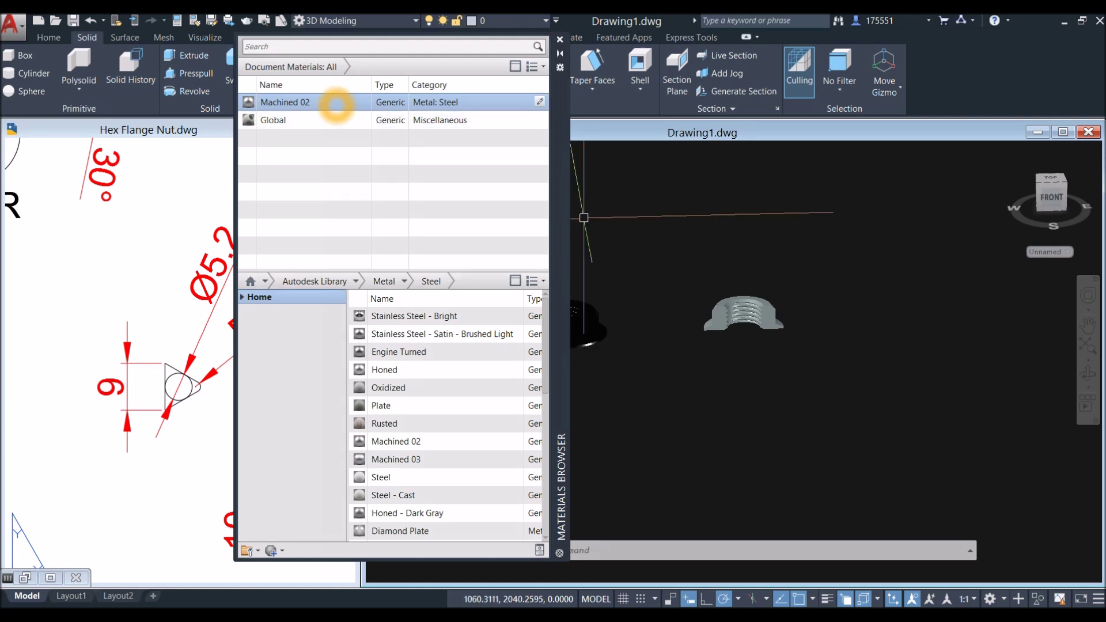
{"action": "key", "text": "Escape"}
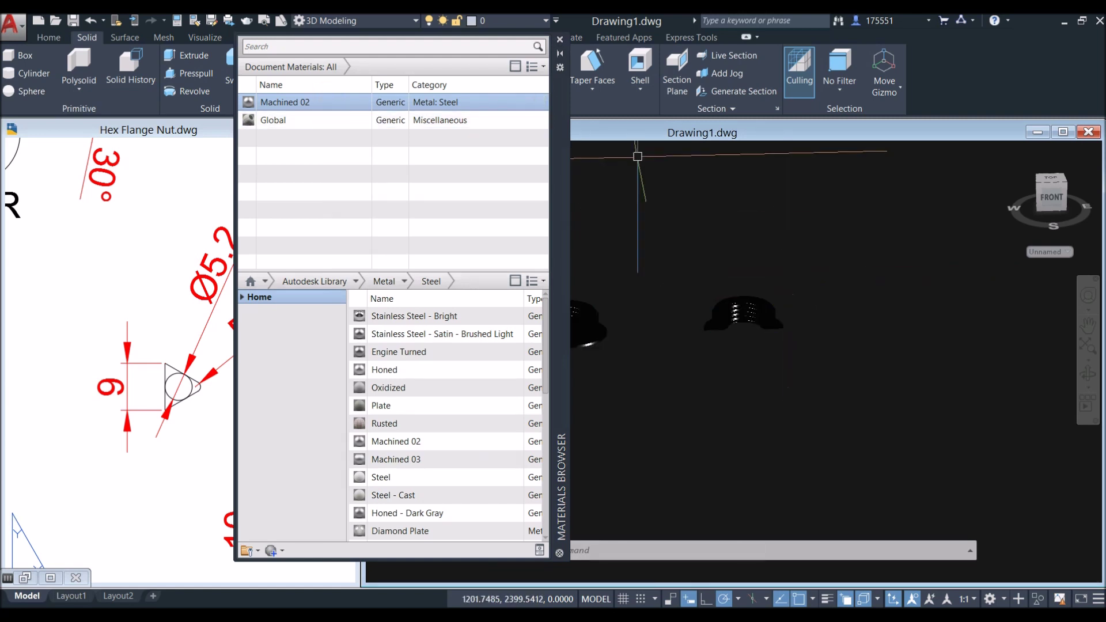
{"action": "left_click", "coordinate": [560, 38]}
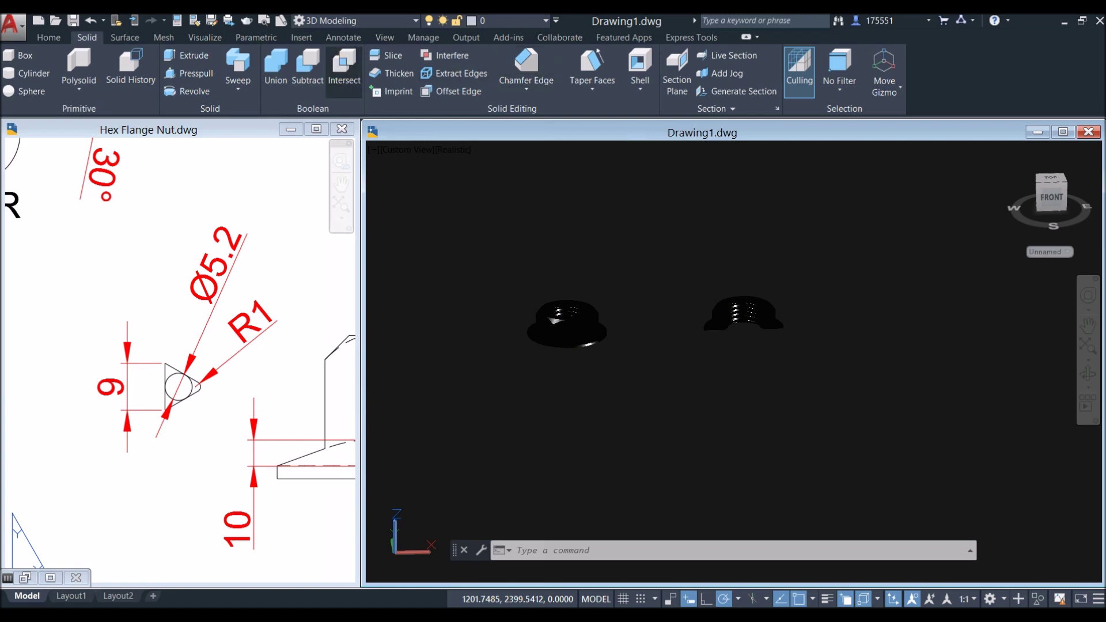
- Set the default lighting exposure to about -0.30 and check the brightness of both nuts from several angles
{"action": "left_click", "coordinate": [205, 37]}
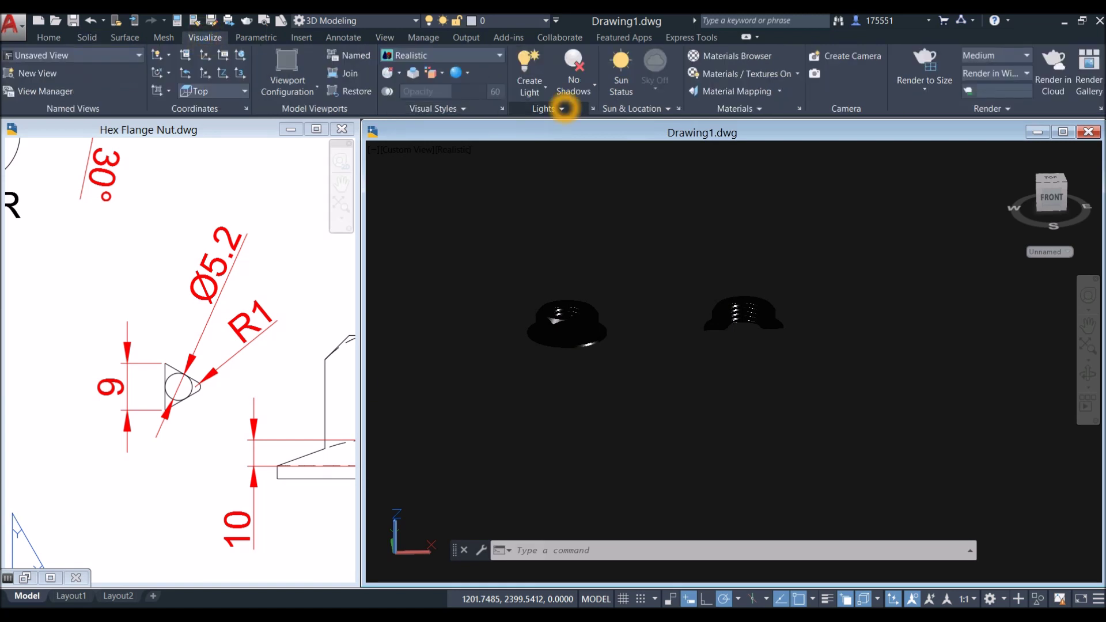
{"action": "left_click", "coordinate": [561, 109]}
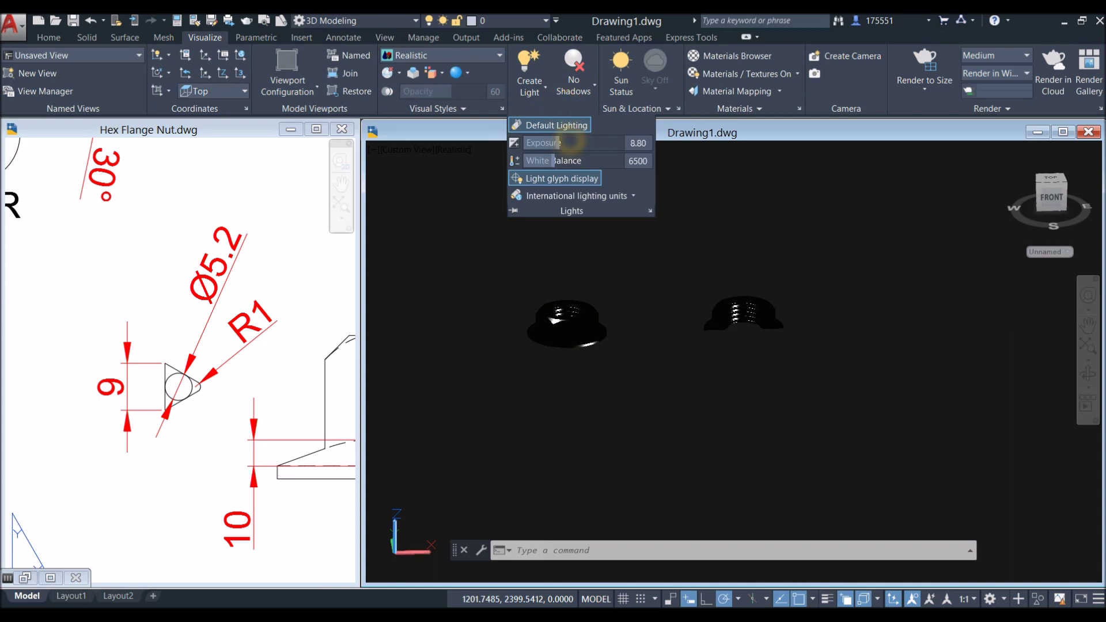
{"action": "left_click_drag", "start_coordinate": [537, 144], "coordinate": [522, 144]}
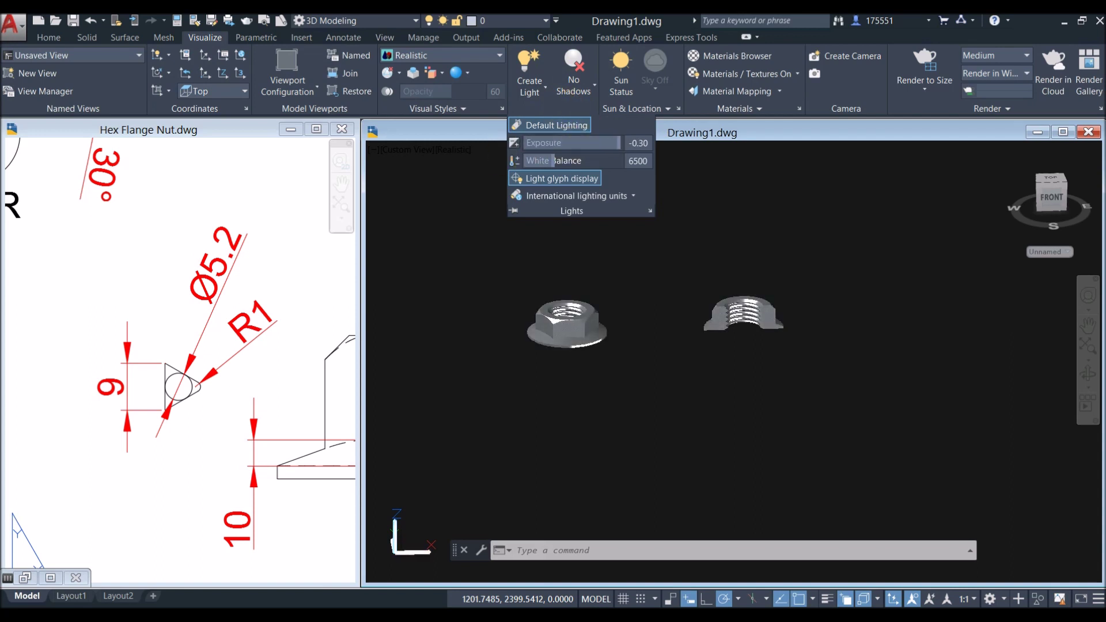
{"action": "scroll", "coordinate": [582, 344], "scroll_direction": "up", "scroll_amount": 4}
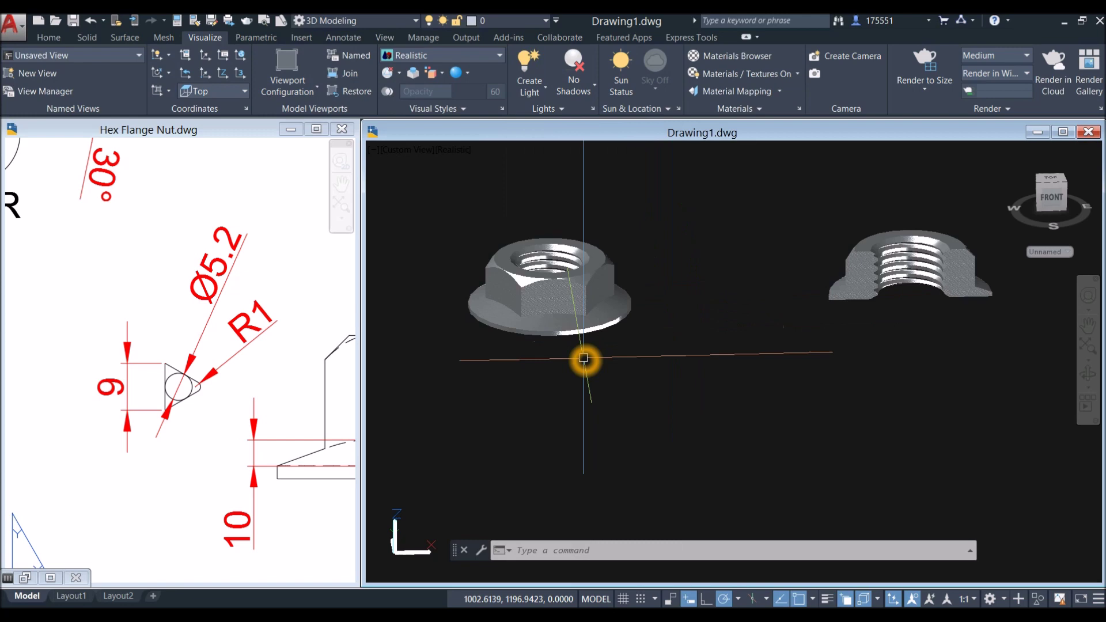
{"action": "middle_click_drag", "start_coordinate": [622, 254], "coordinate": [729, 273], "text": "shift"}
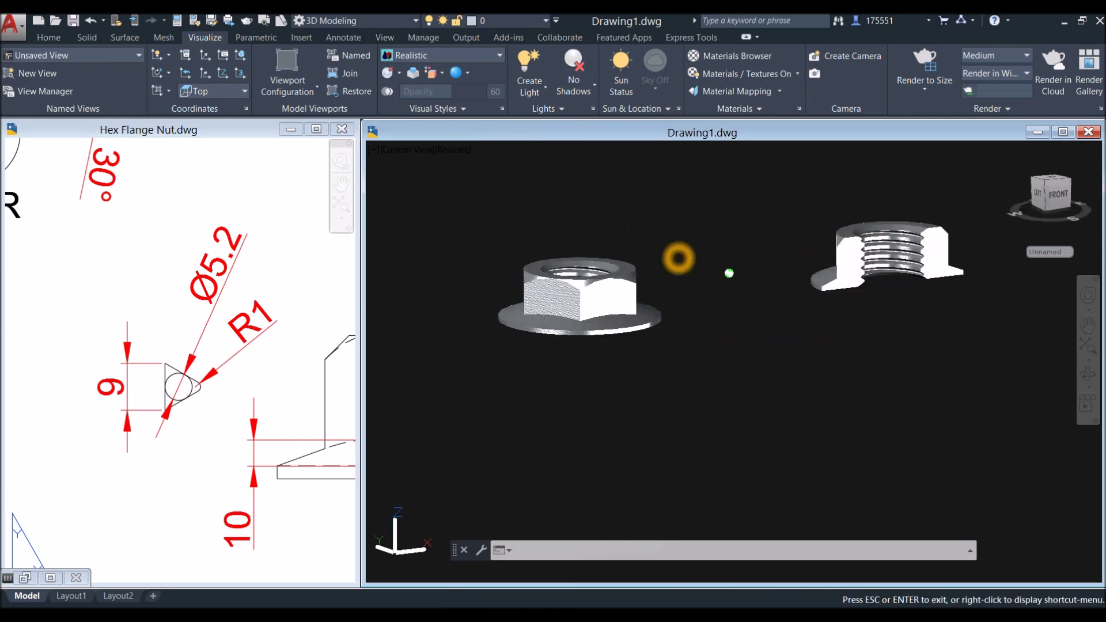
{"action": "middle_click_drag", "start_coordinate": [706, 237], "coordinate": [615, 311], "text": "shift"}
{"action": "scroll", "coordinate": [770, 304], "scroll_direction": "down", "scroll_amount": 3}
{"action": "key", "text": "Escape"}
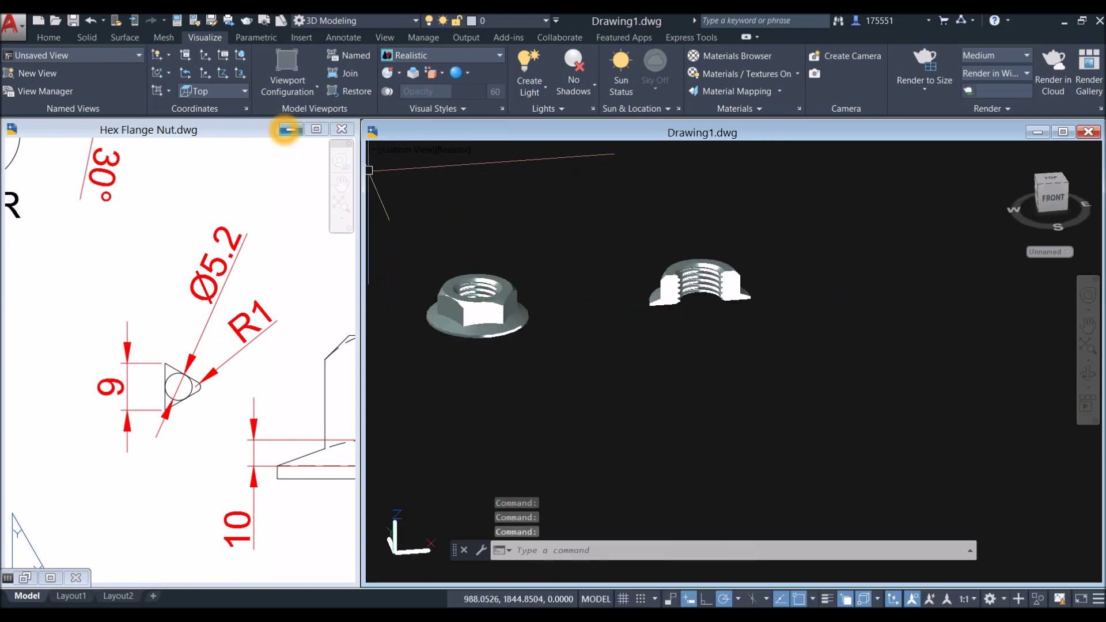
- Minimize the Hex Flange Nut drawing, maximize Drawing1, and orbit in close on the full nut
{"action": "left_click", "coordinate": [290, 130]}
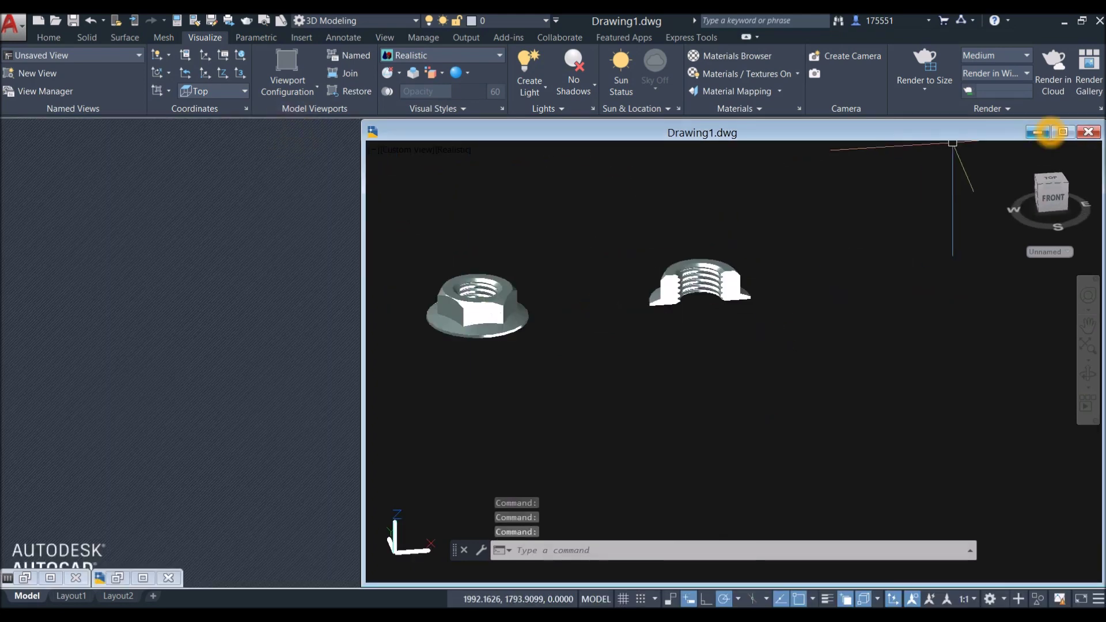
{"action": "left_click", "coordinate": [1063, 131]}
{"action": "mouse_move", "coordinate": [523, 254]}
{"action": "middle_mouse_down", "text": "shift"}
{"action": "mouse_move", "coordinate": [366, 231]}
{"action": "mouse_move", "coordinate": [393, 279]}
{"action": "middle_mouse_up", "text": "shift"}
{"action": "middle_click_drag", "start_coordinate": [397, 369], "coordinate": [408, 328], "text": "shift"}
{"action": "scroll", "coordinate": [296, 316], "scroll_direction": "up", "scroll_amount": 3}
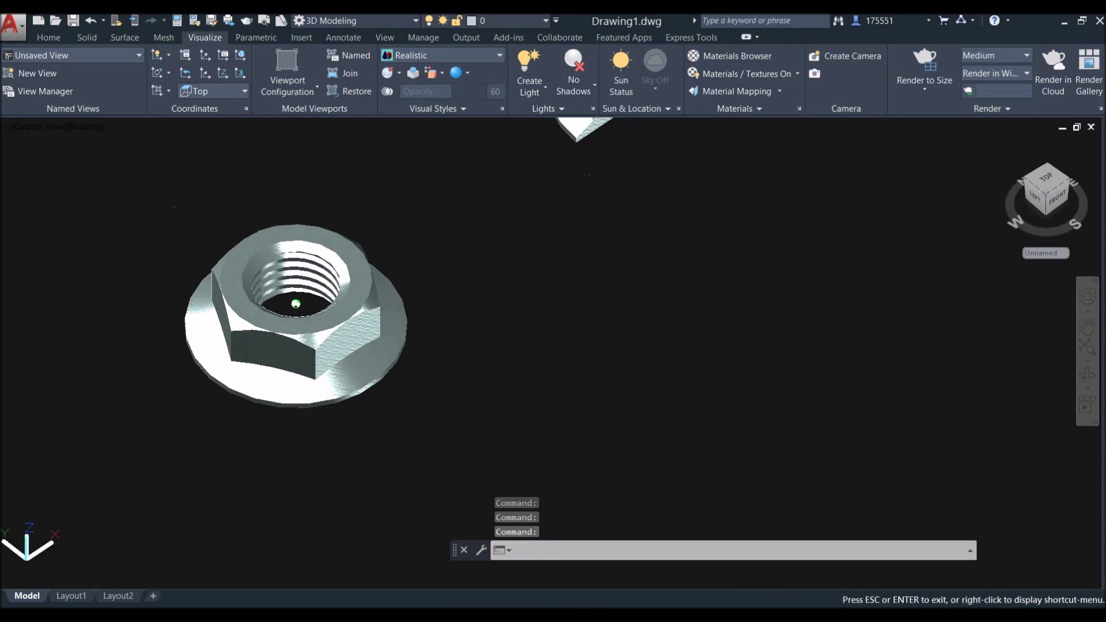